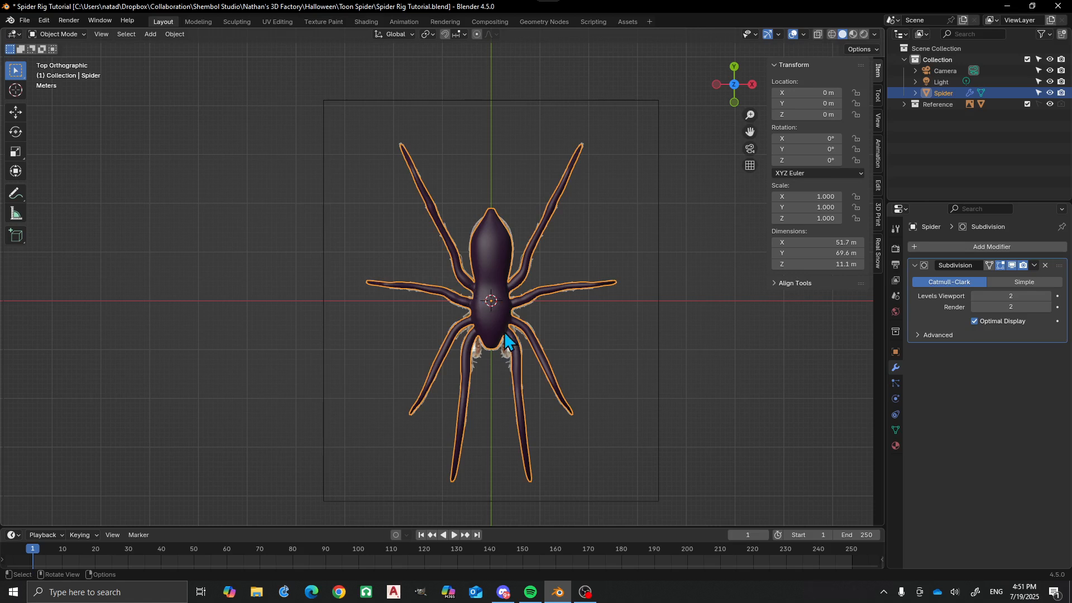
# Examine the spider model's body and legs from above, the front and several angles.
pyautogui.scroll(-2, 510, 319)
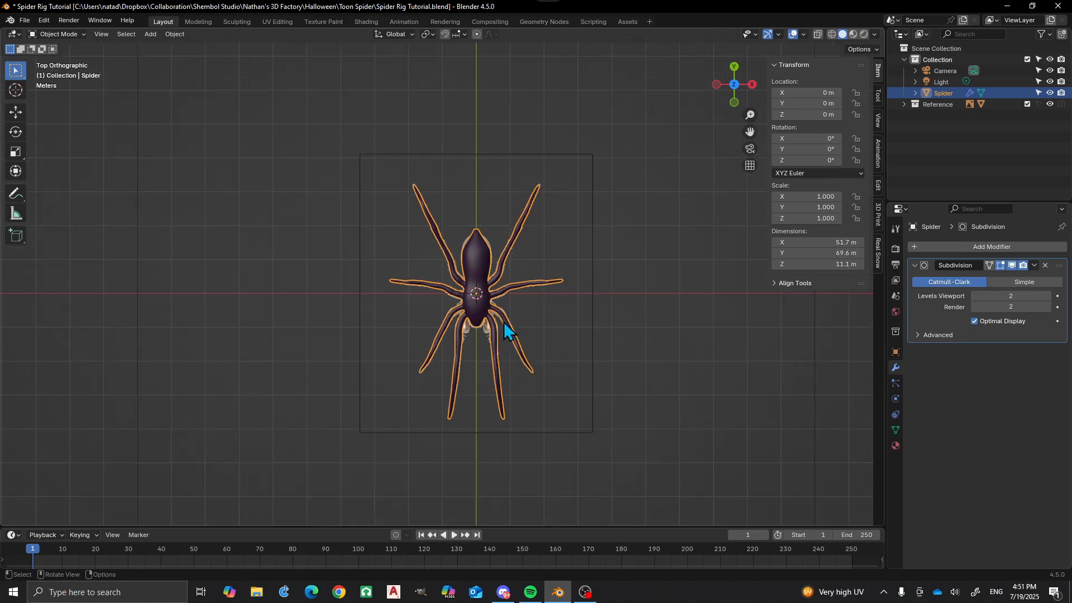
pyautogui.moveTo(504, 322); pyautogui.dragTo(448, 296, button='middle')
pyautogui.scroll(3, 444, 292)
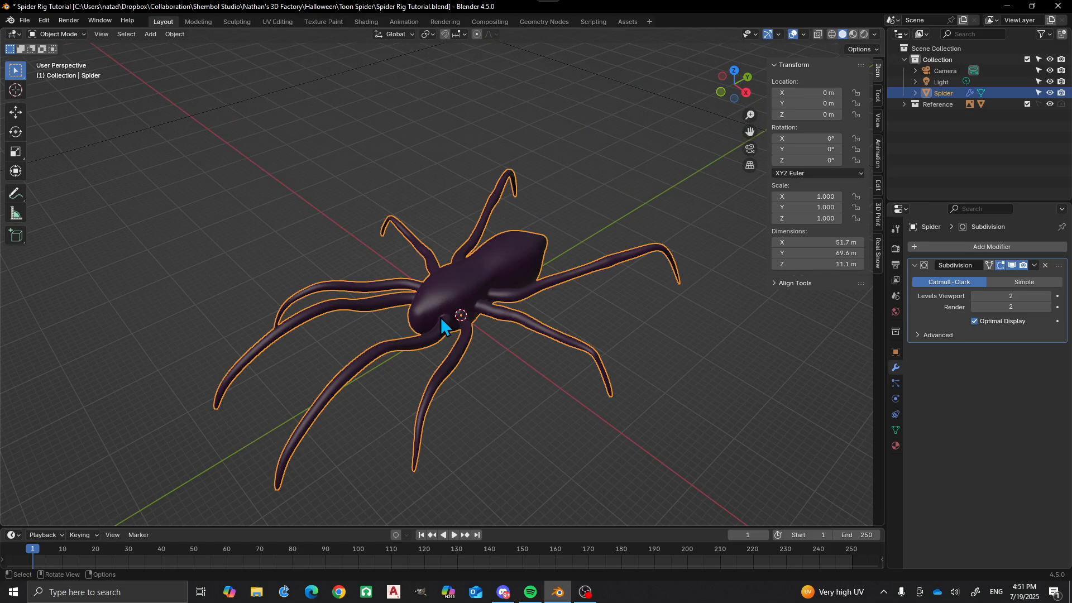
pyautogui.scroll(1, 441, 317)
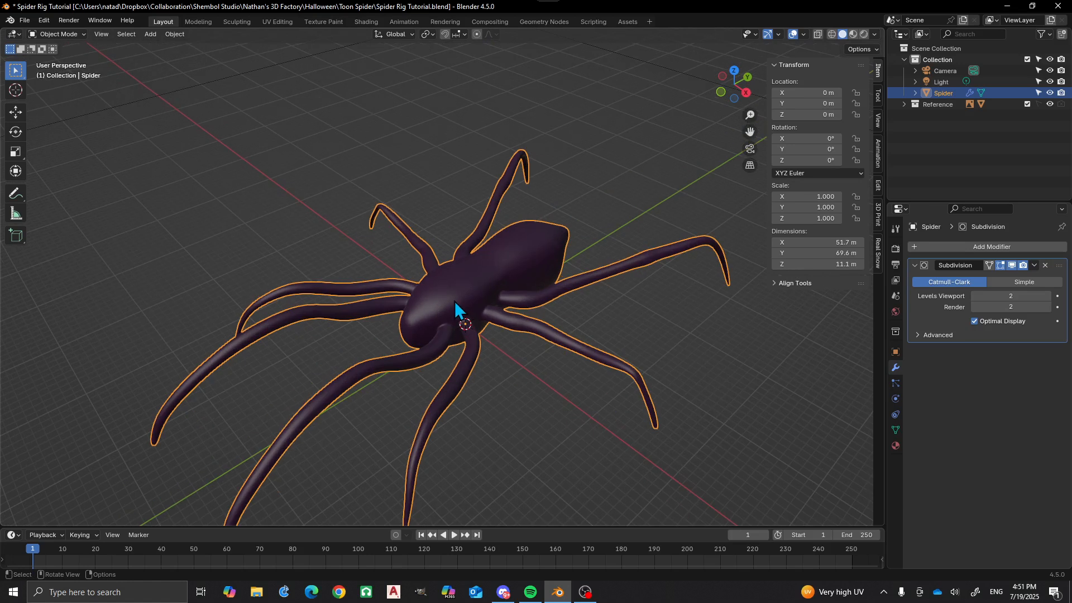
pyautogui.scroll(-2, 454, 300)
pyautogui.moveTo(467, 246); pyautogui.dragTo(463, 289, button='middle')
pyautogui.moveTo(376, 266); pyautogui.dragTo(409, 370, button='middle')
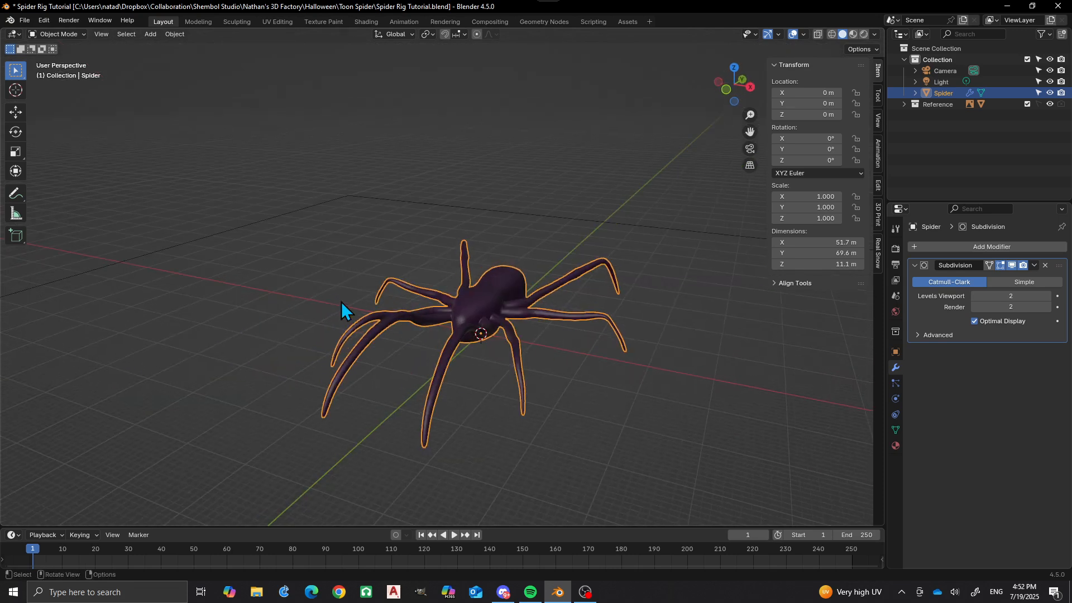
pyautogui.moveTo(341, 301)
pyautogui.mouseDown(button='middle')
pyautogui.moveTo(350, 326)
pyautogui.moveTo(343, 292)
pyautogui.mouseUp(button='middle')
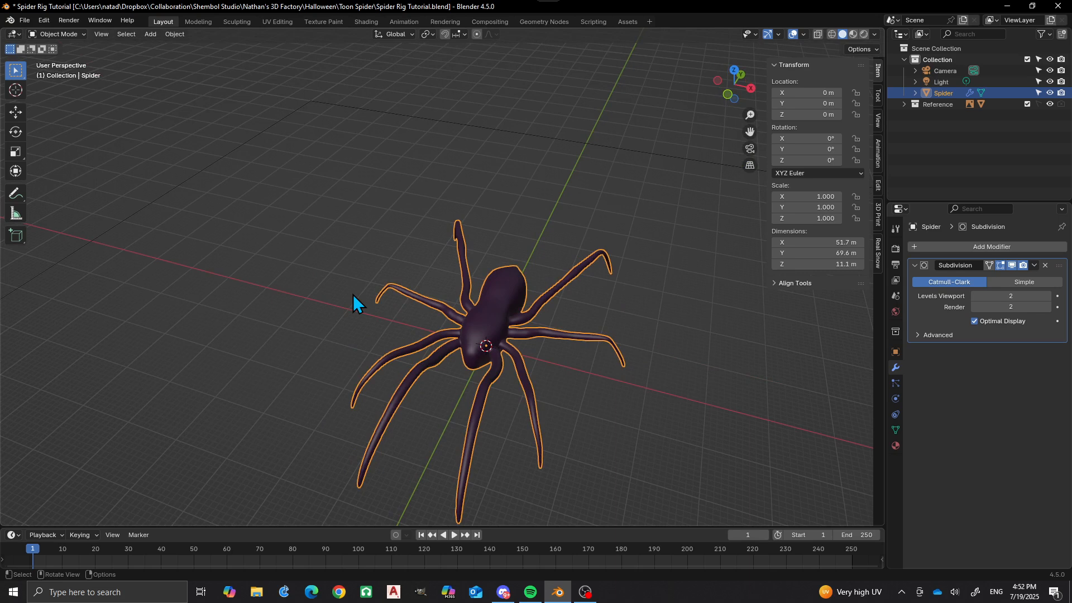
pyautogui.scroll(-4, 411, 264)
pyautogui.moveTo(407, 266); pyautogui.dragTo(425, 325, button='middle')
pyautogui.scroll(4, 429, 323)
# From the top view, search for and add a Single Bone armature at the world origin.
pyautogui.keyDown('shift'); pyautogui.moveTo(543, 325); pyautogui.dragTo(469, 293, button='middle'); pyautogui.keyUp('shift')
pyautogui.hotkey('shift', 'a')
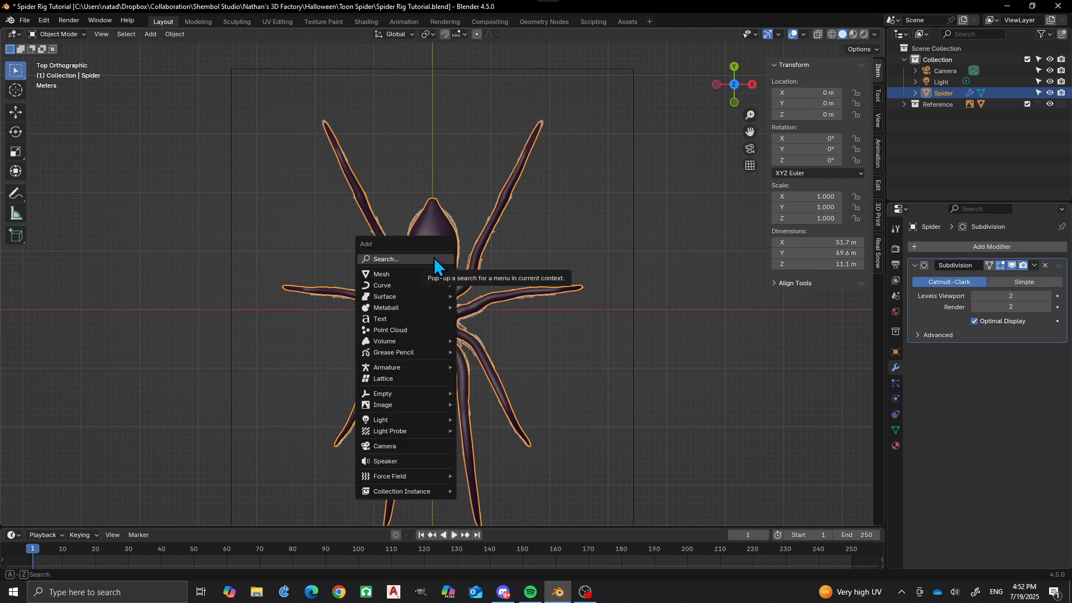
pyautogui.click(434, 257)
pyautogui.write('armature')
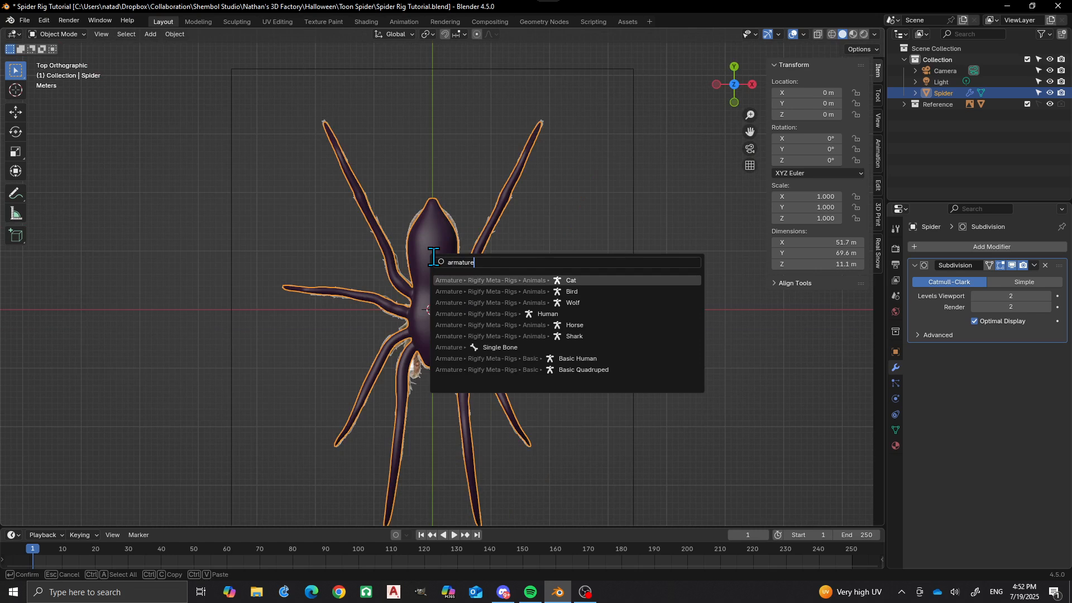
pyautogui.write(' si')
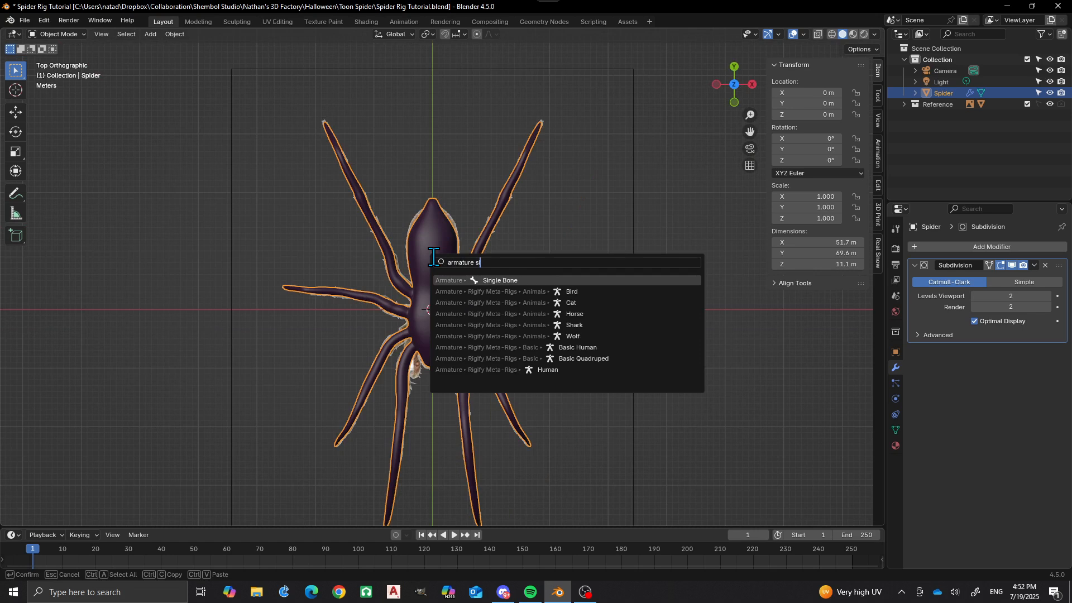
pyautogui.write('n')
pyautogui.press('Return')
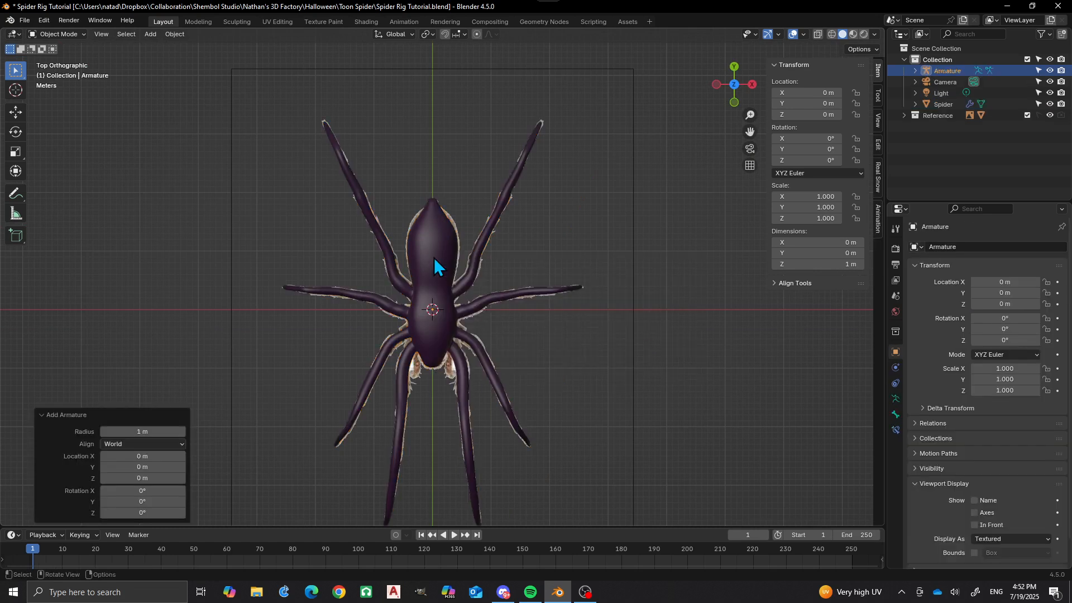
# Set the armature to display In Front of the spider mesh in its object viewport display settings.
pyautogui.scroll(1, 444, 280)
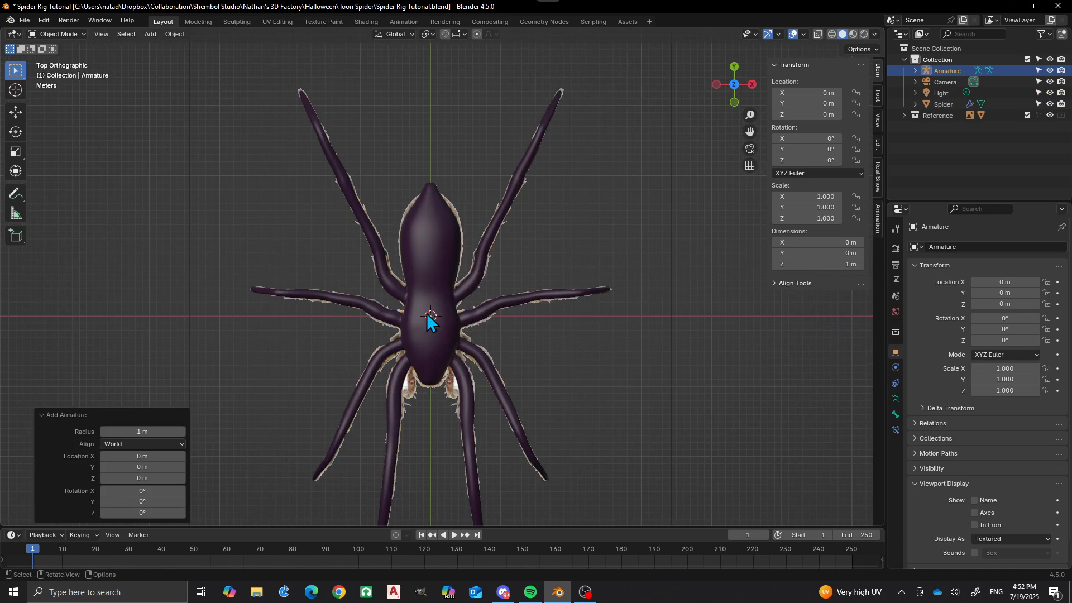
pyautogui.scroll(2, 435, 308)
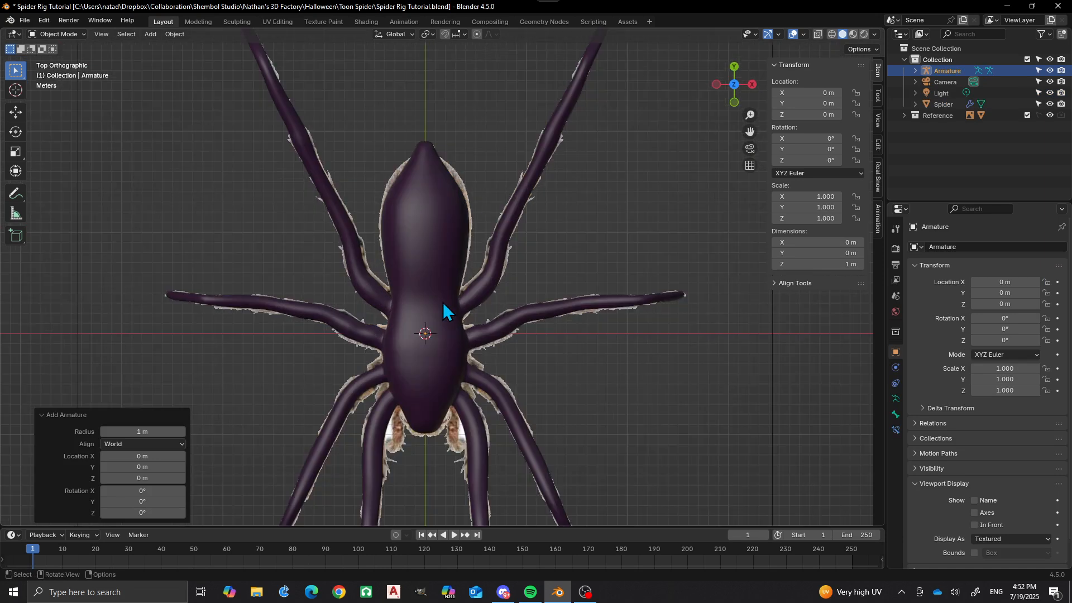
pyautogui.click(896, 415)
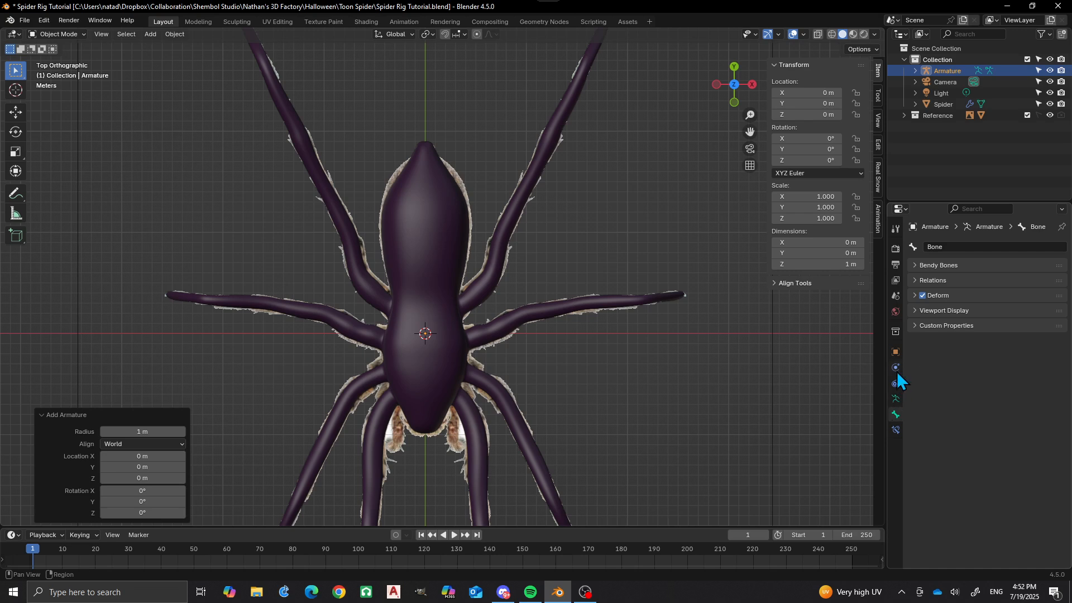
pyautogui.click(895, 352)
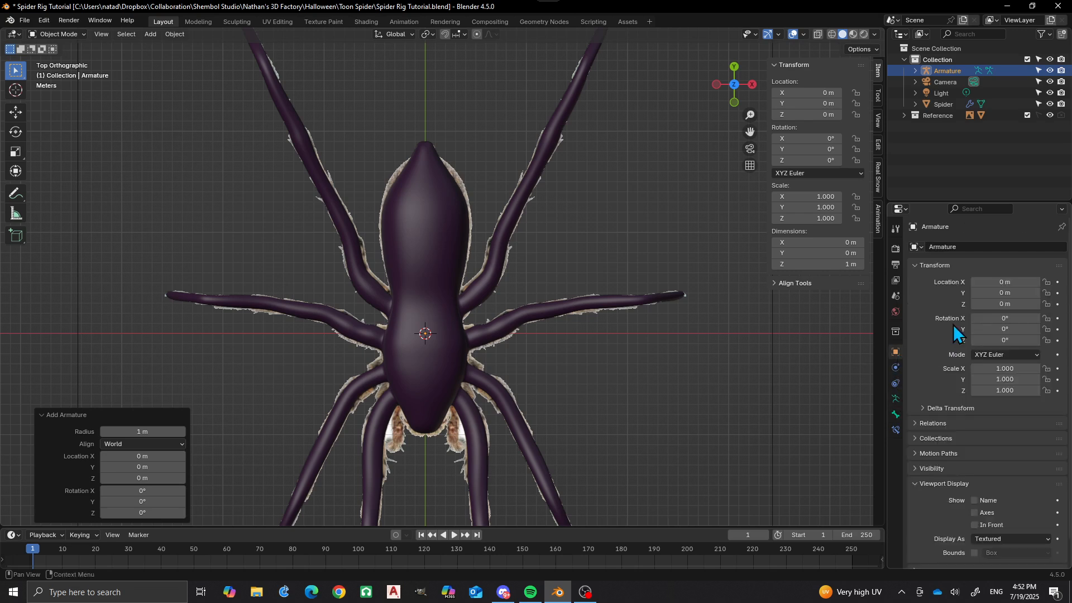
pyautogui.click(974, 525)
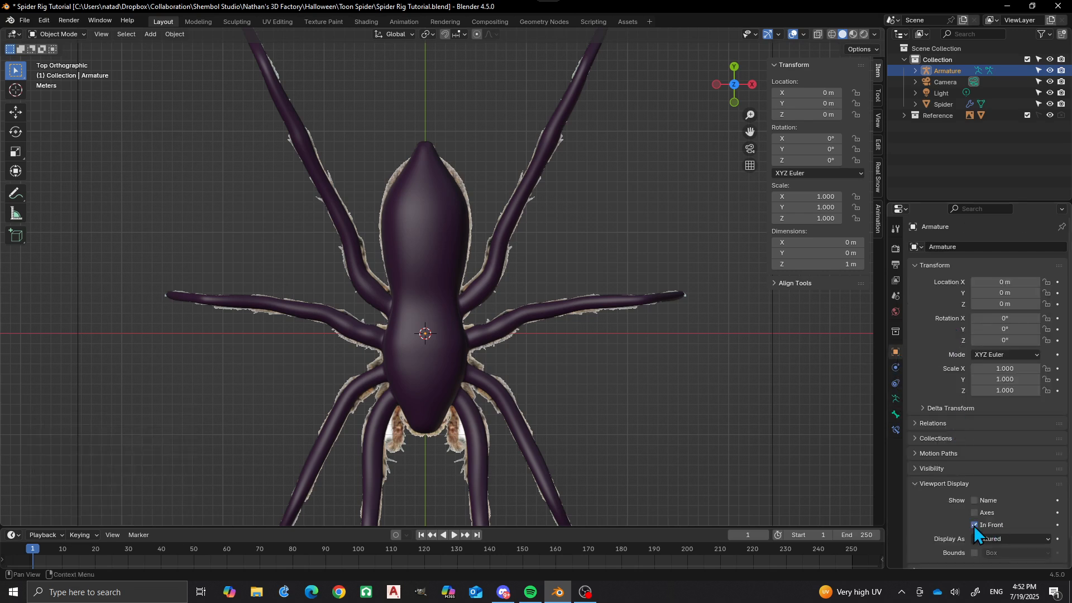
# Enter Edit Mode on the armature and try to scale the bone by about 22.8.
pyautogui.press('Tab')
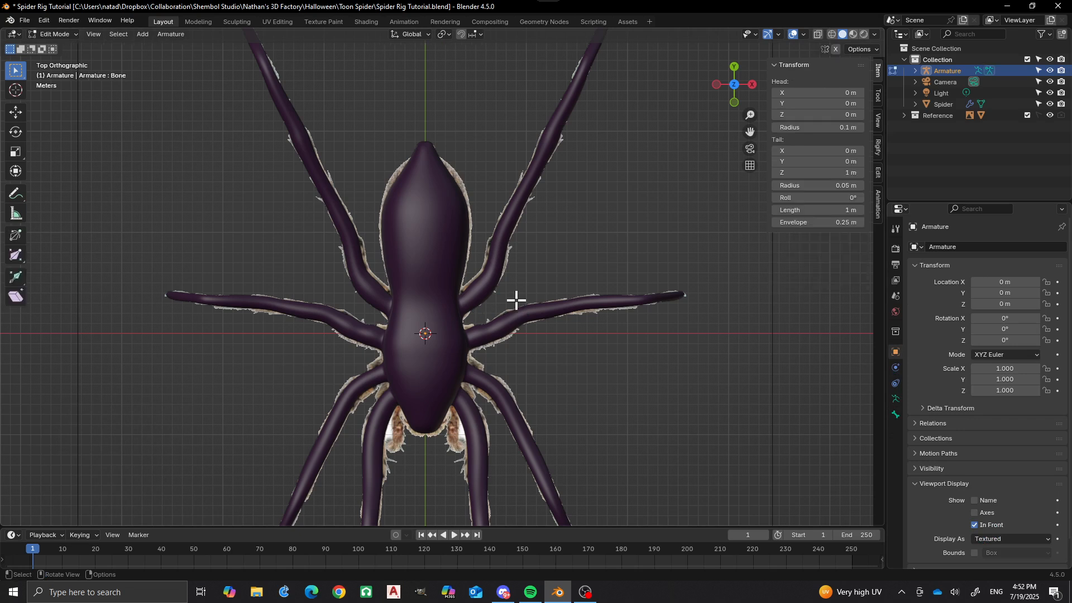
pyautogui.press('s')
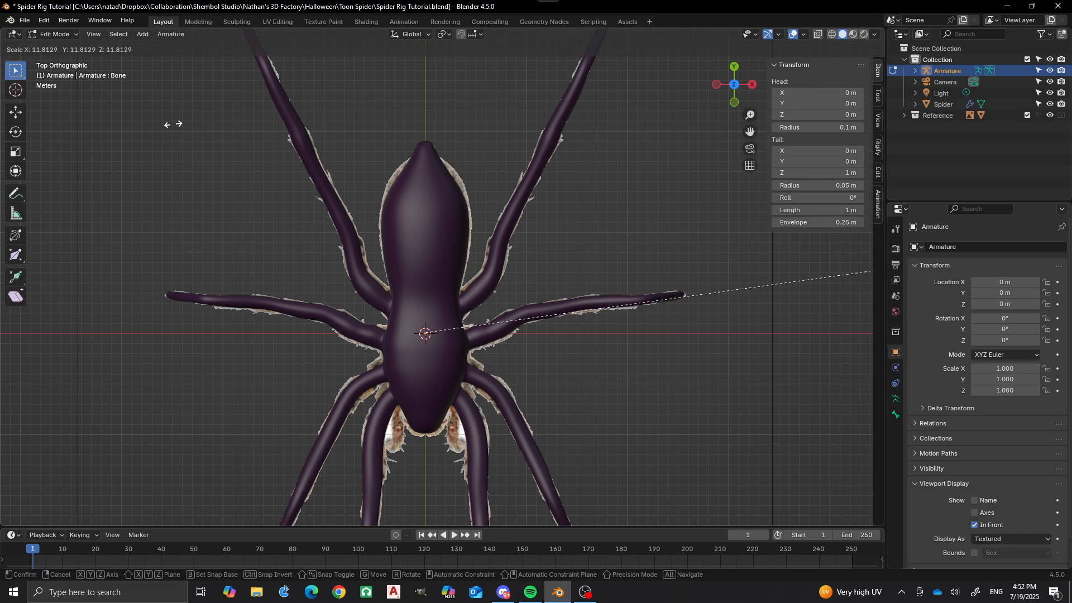
pyautogui.click(670, 144)
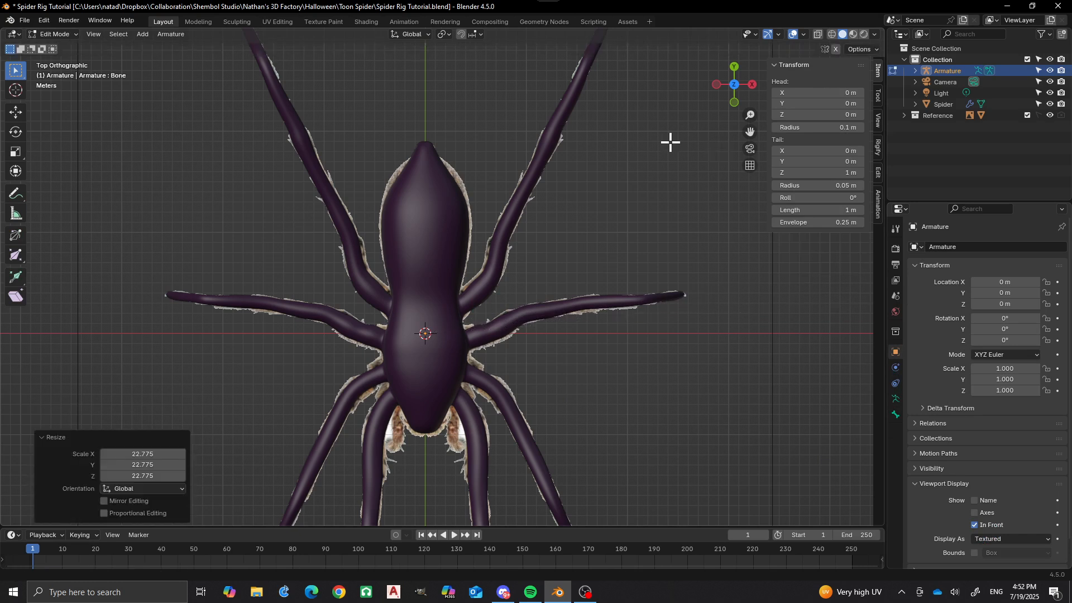
# Select the whole bone beneath the spider's body and scale it up by about 9.8.
pyautogui.scroll(-4, 453, 249)
pyautogui.moveTo(453, 248); pyautogui.dragTo(347, 148, button='middle')
pyautogui.scroll(5, 383, 285)
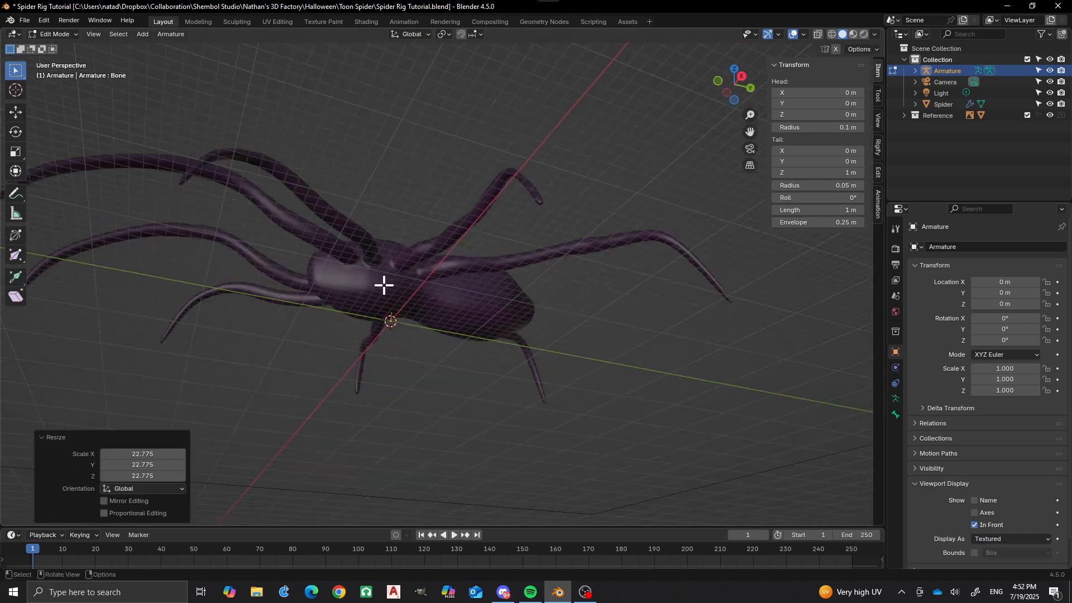
pyautogui.moveTo(352, 333); pyautogui.dragTo(315, 332, button='middle')
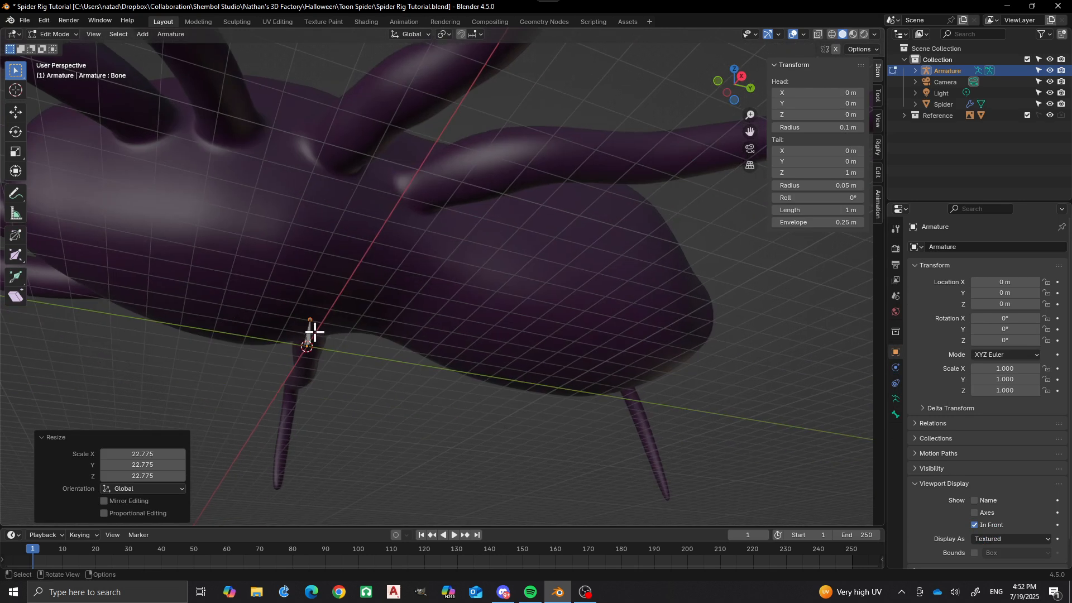
pyautogui.click(305, 334)
pyautogui.press('s')
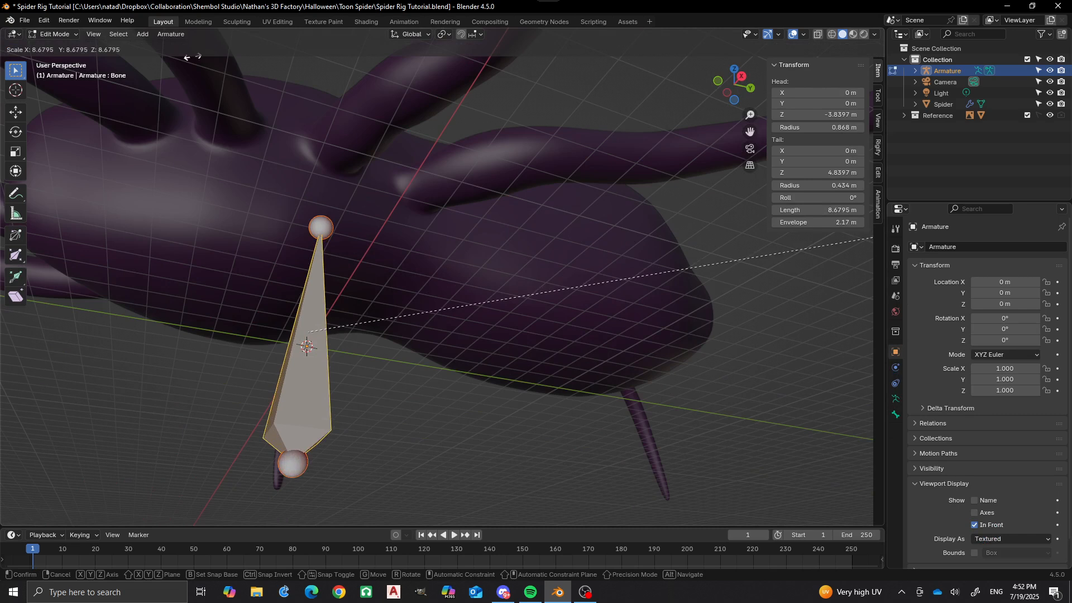
pyautogui.click(409, 161)
# In the right side view, move the bone's tail to the rear end of the abdomen, at about Y 18.1 m and Z 5.1 m.
pyautogui.scroll(-6, 385, 212)
pyautogui.moveTo(347, 205); pyautogui.dragTo(496, 423, button='middle')
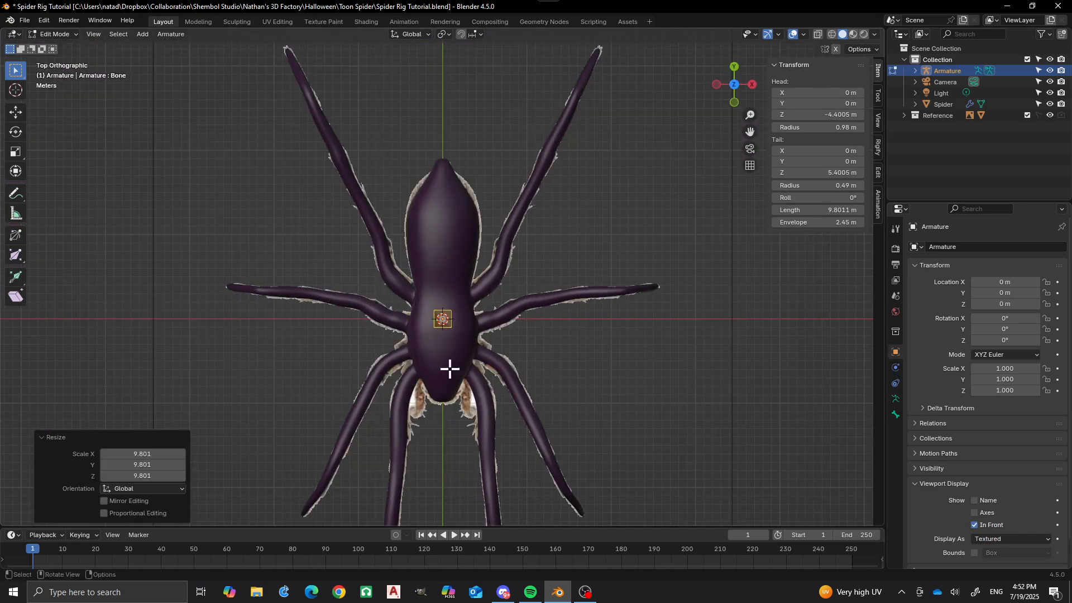
pyautogui.scroll(2, 439, 347)
pyautogui.click(442, 338)
pyautogui.moveTo(467, 327); pyautogui.dragTo(369, 293, button='middle')
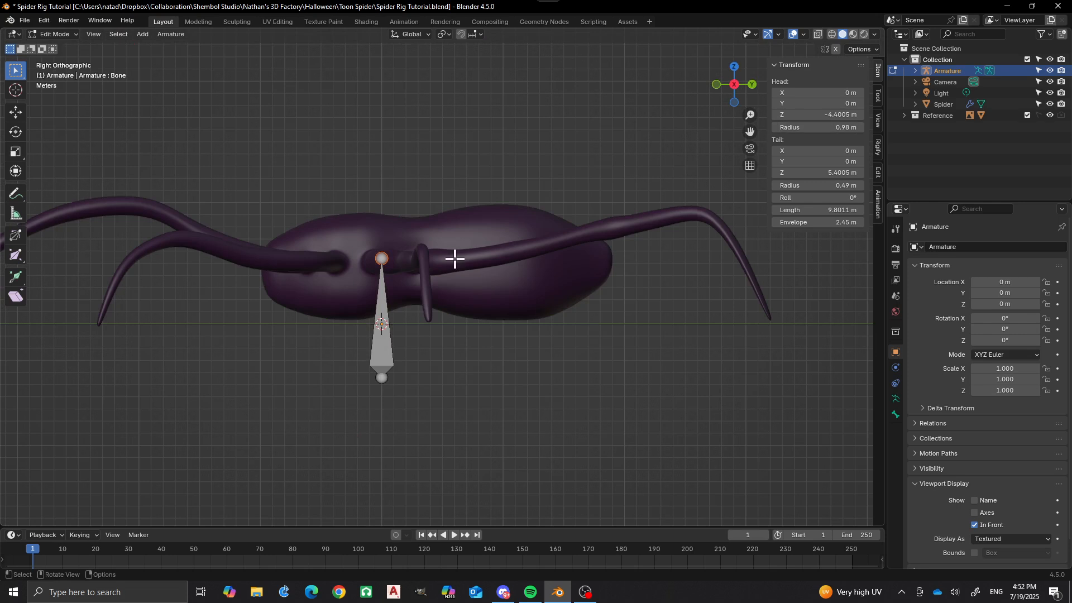
pyautogui.press('g')
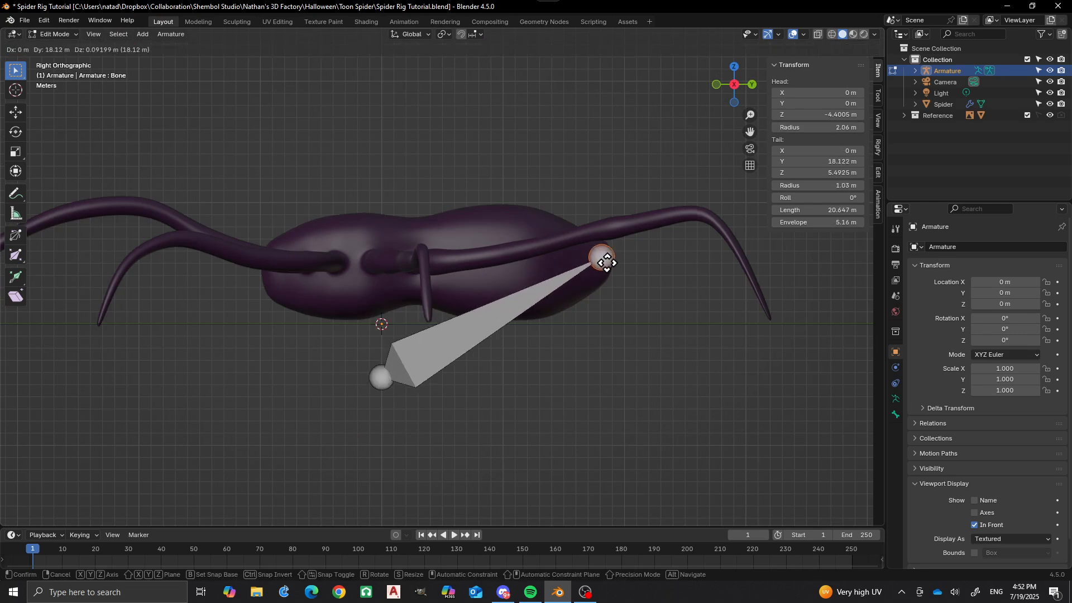
pyautogui.click(605, 267)
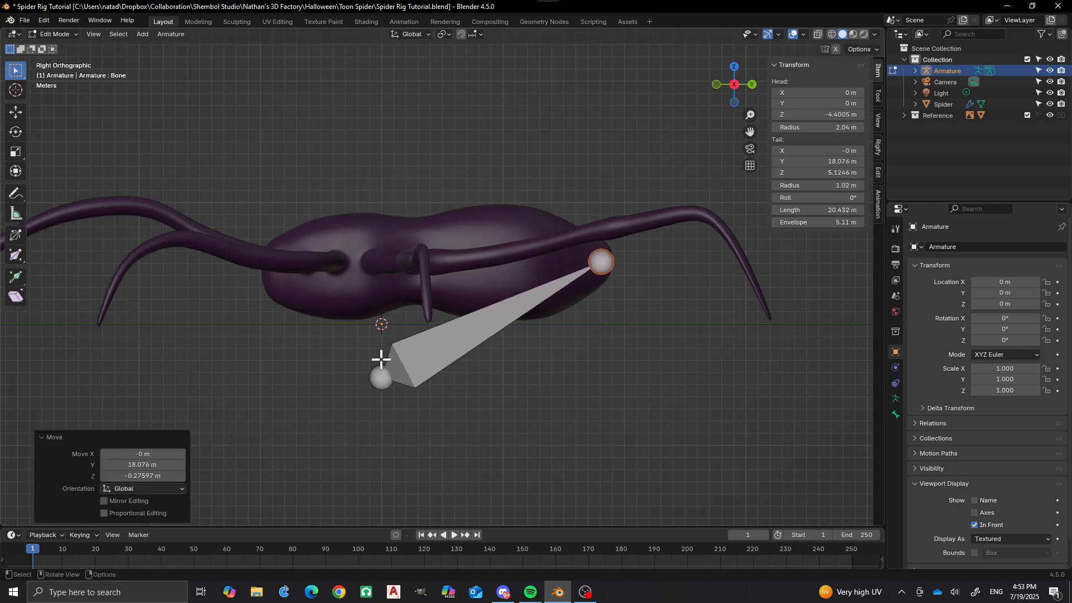
# Move the bone's head to the front end of the spider's body, at about Y -9.6 m and Z 4.7 m.
pyautogui.click(378, 379)
pyautogui.press('g')
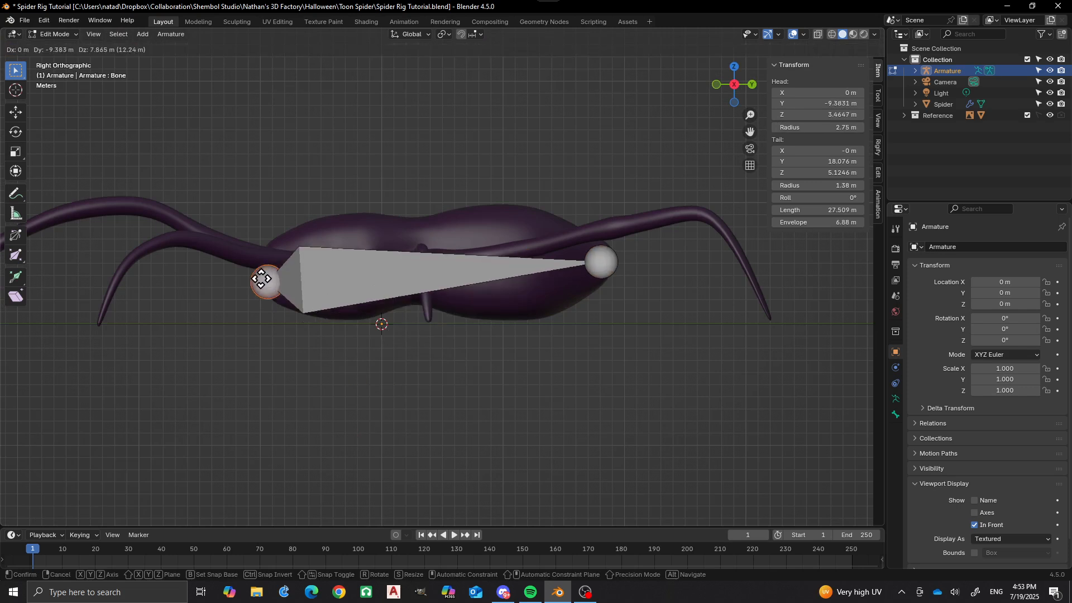
pyautogui.click(263, 269)
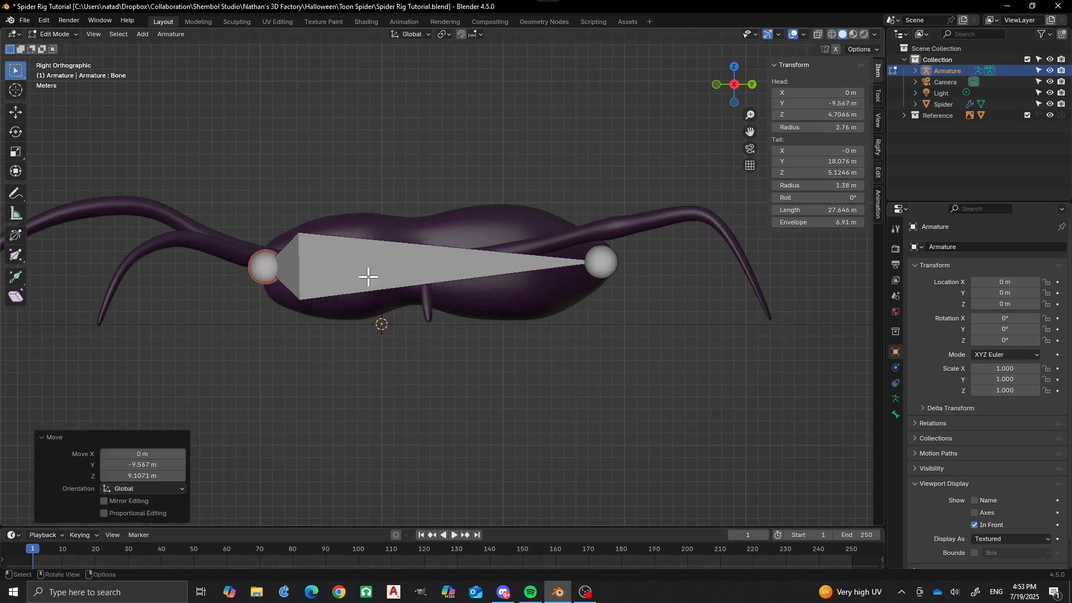
# In the top view, move the bone's tail forward to the narrow waist of the body, at about Y 3.6 m.
pyautogui.scroll(-3, 407, 236)
pyautogui.moveTo(407, 236); pyautogui.dragTo(444, 338, button='middle')
pyautogui.scroll(1, 442, 239)
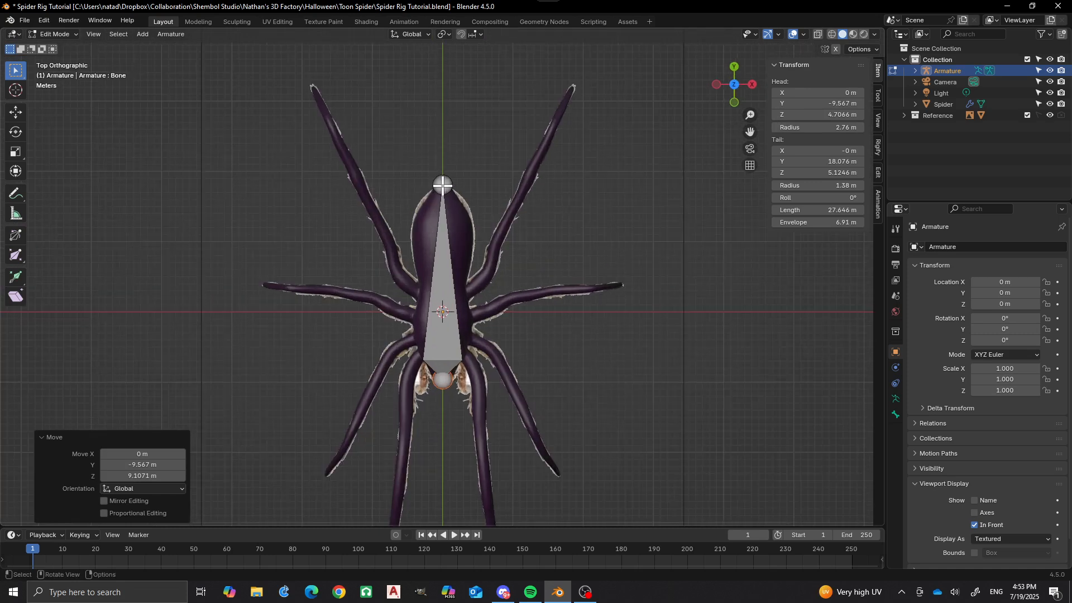
pyautogui.click(442, 184)
pyautogui.press('g')
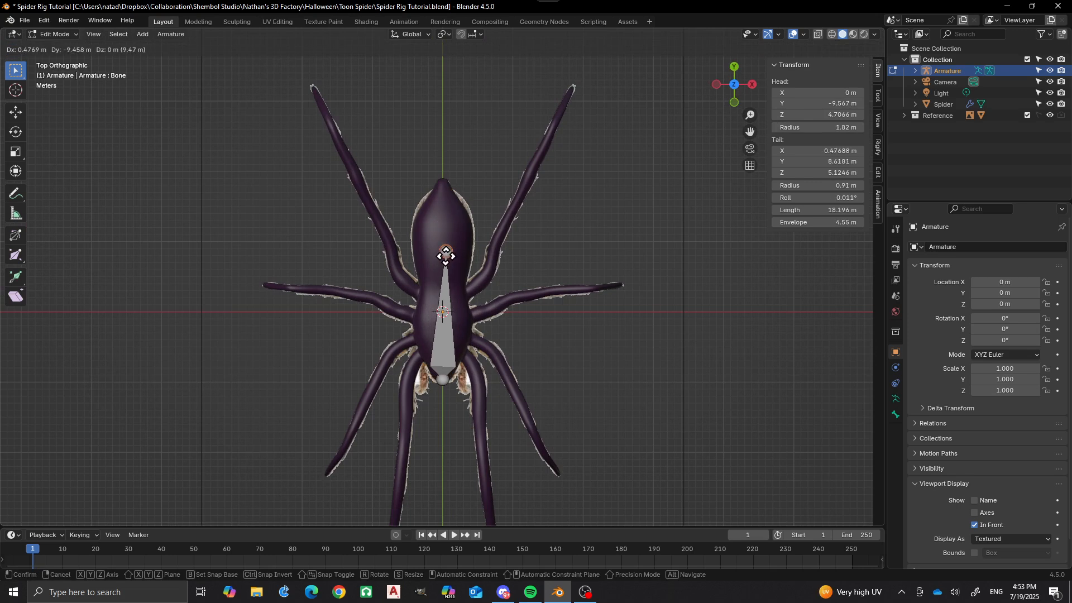
pyautogui.click(443, 286)
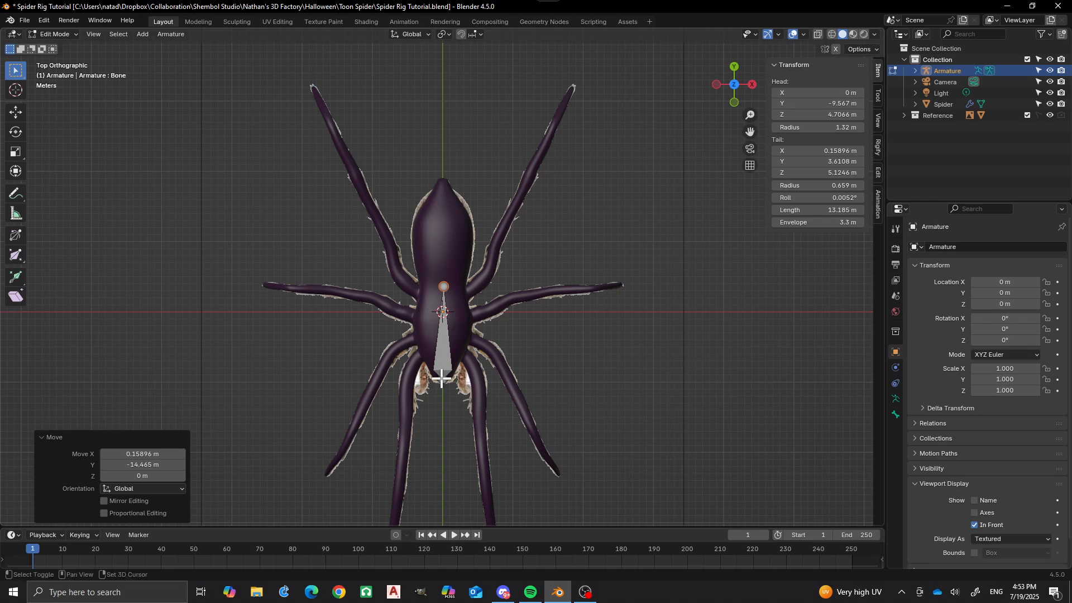
# Select the bone's head at the front of the body and set its X location to 0 m.
pyautogui.click(835, 92)
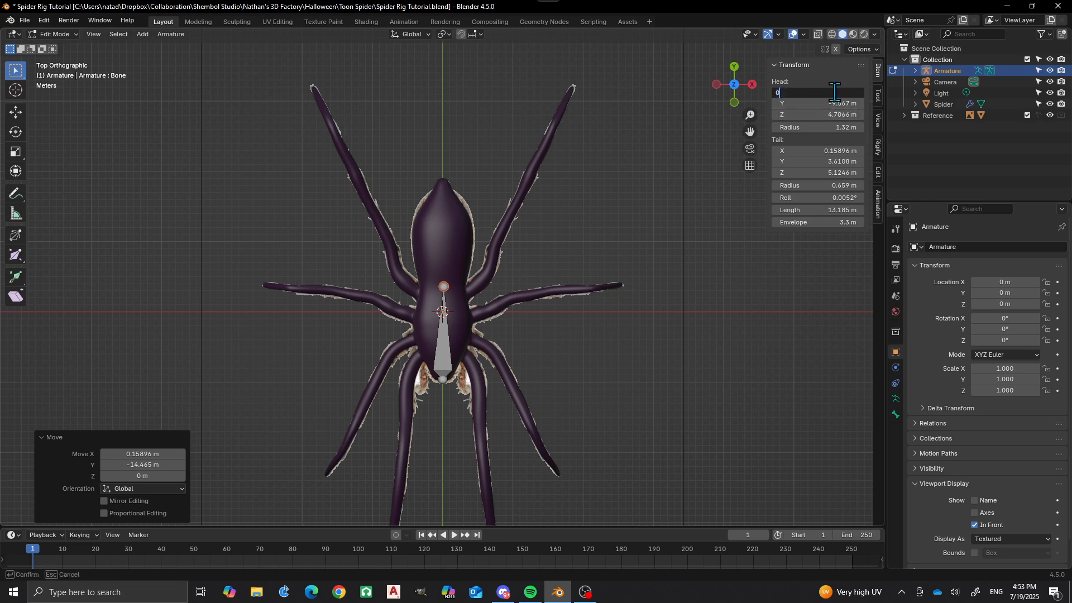
pyautogui.press('Return')
pyautogui.click(446, 379)
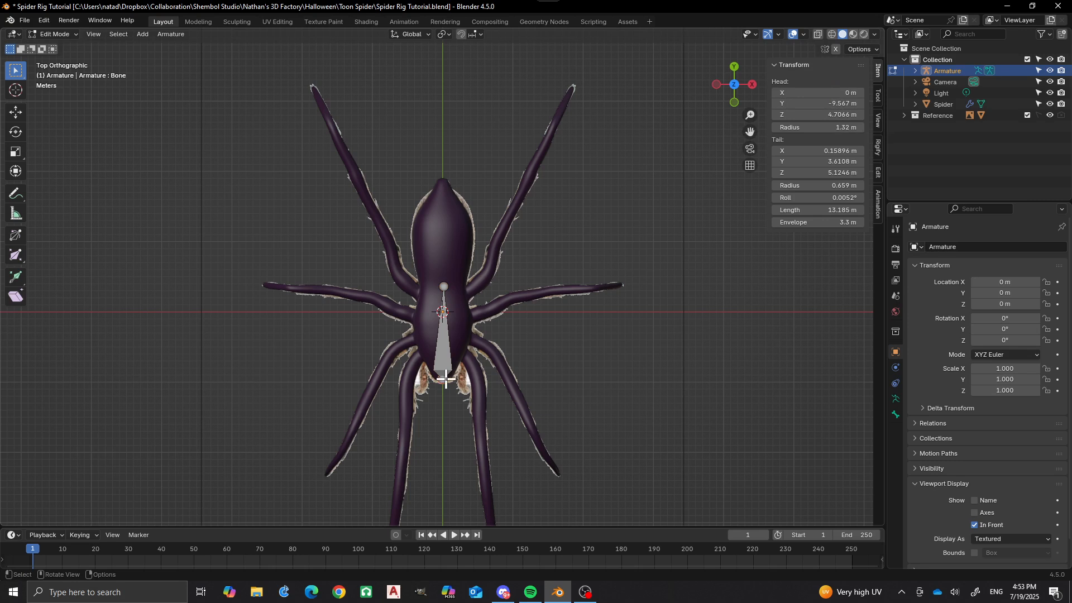
pyautogui.click(830, 93)
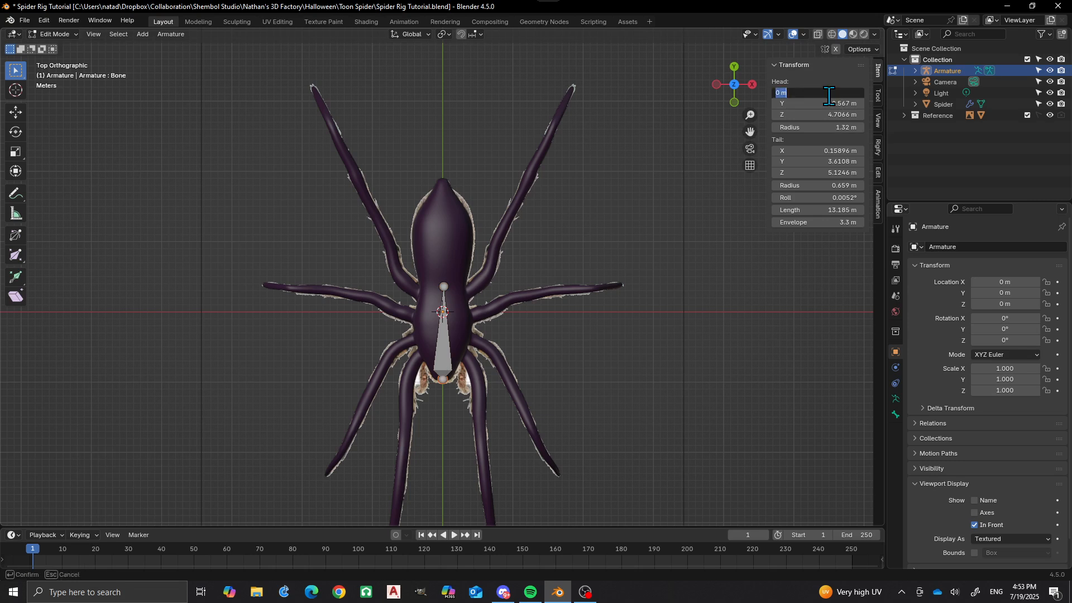
pyautogui.write('0')
pyautogui.press('Return')
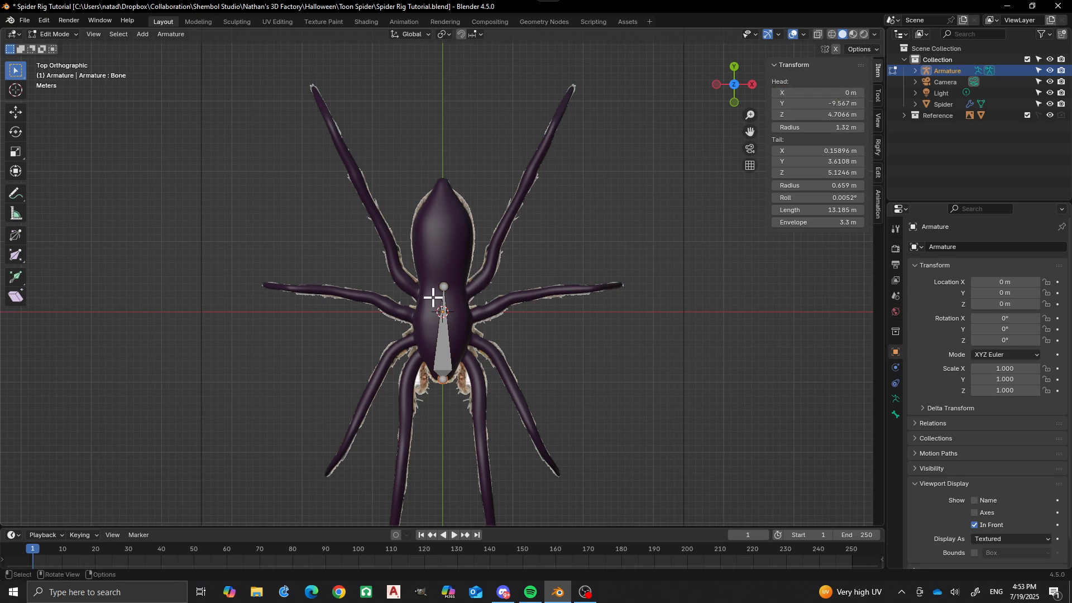
pyautogui.scroll(1, 441, 291)
pyautogui.scroll(1, 439, 288)
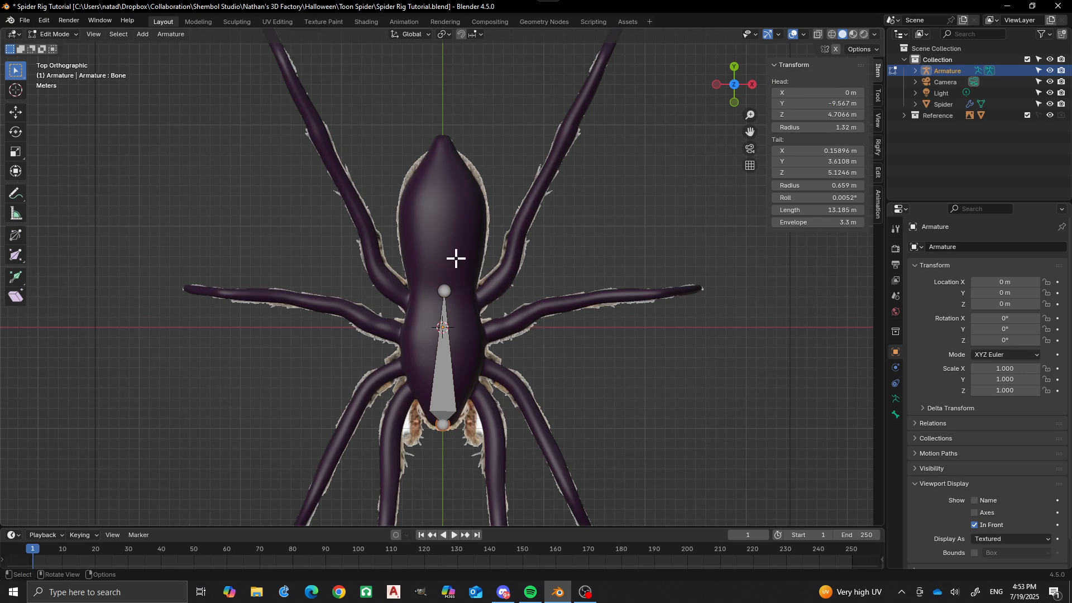
pyautogui.scroll(-2, 458, 262)
pyautogui.keyDown('shift'); pyautogui.moveTo(492, 329); pyautogui.dragTo(519, 233, button='middle'); pyautogui.keyUp('shift')
pyautogui.scroll(2, 528, 299)
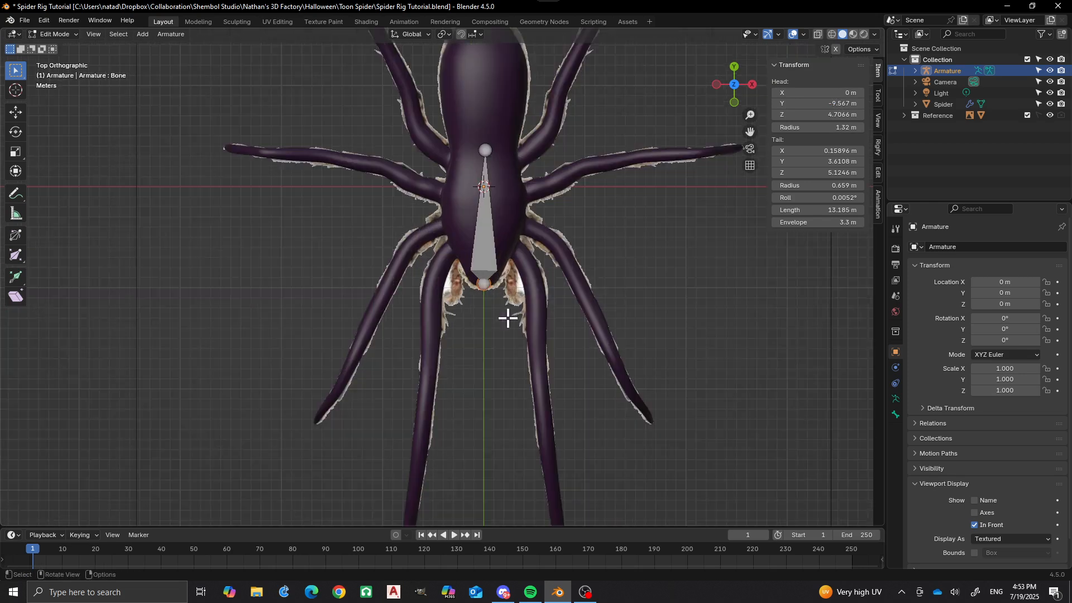
# Select the body bone and rename the armature object as SpiderArmature.
pyautogui.click(488, 217)
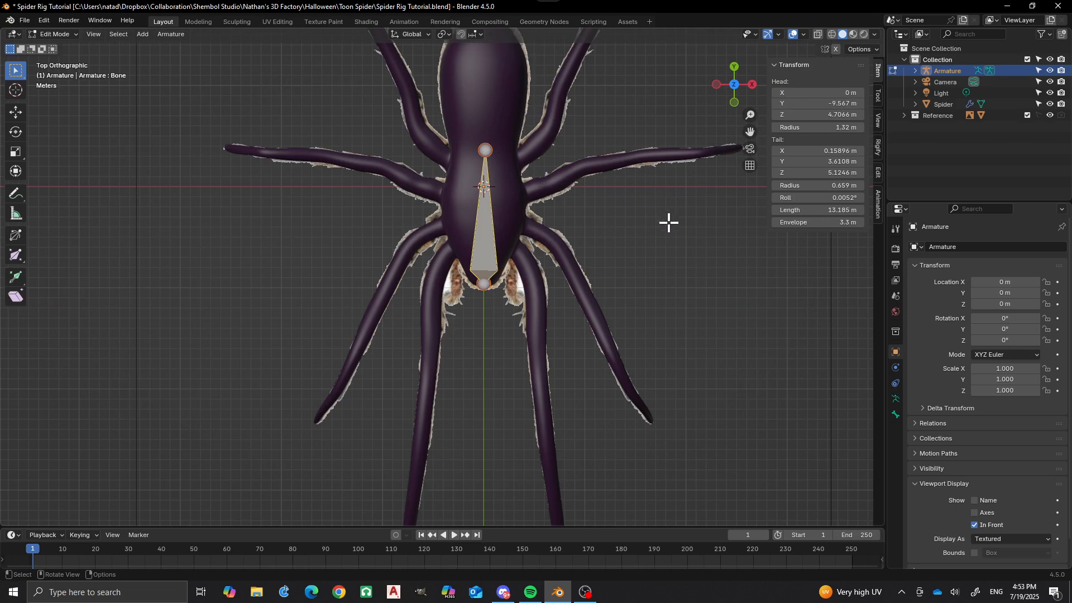
pyautogui.click(980, 244)
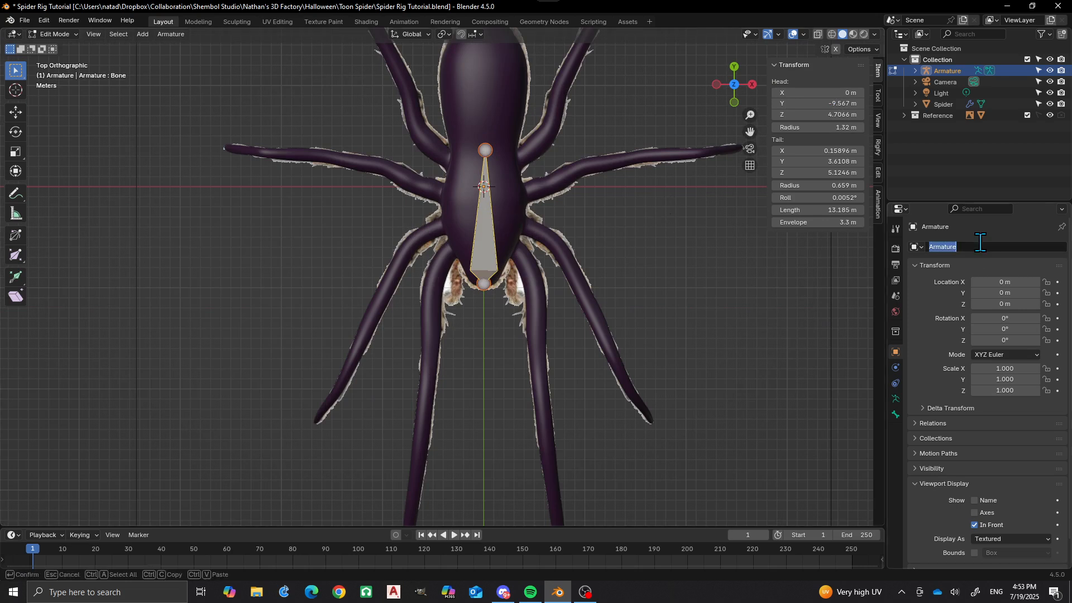
pyautogui.write('Spider')
pyautogui.press('Return')
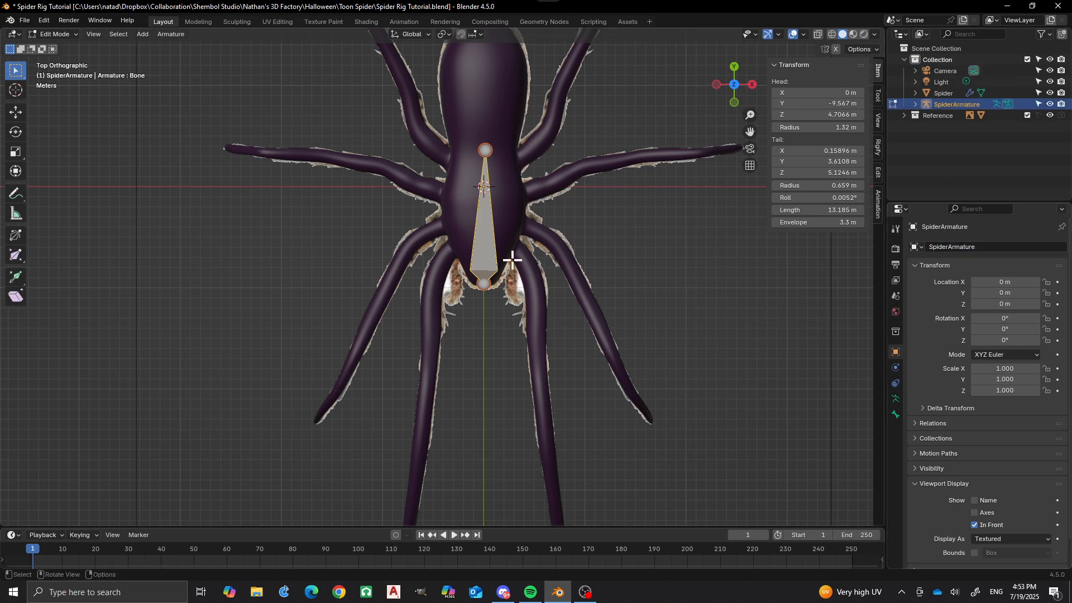
# Extrude a new bone from the body bone's tail to the base of the +X front leg, at about X 3.1 m, Y -5.8 m.
pyautogui.keyDown('shift'); pyautogui.moveTo(528, 168); pyautogui.dragTo(524, 246, button='middle'); pyautogui.keyUp('shift')
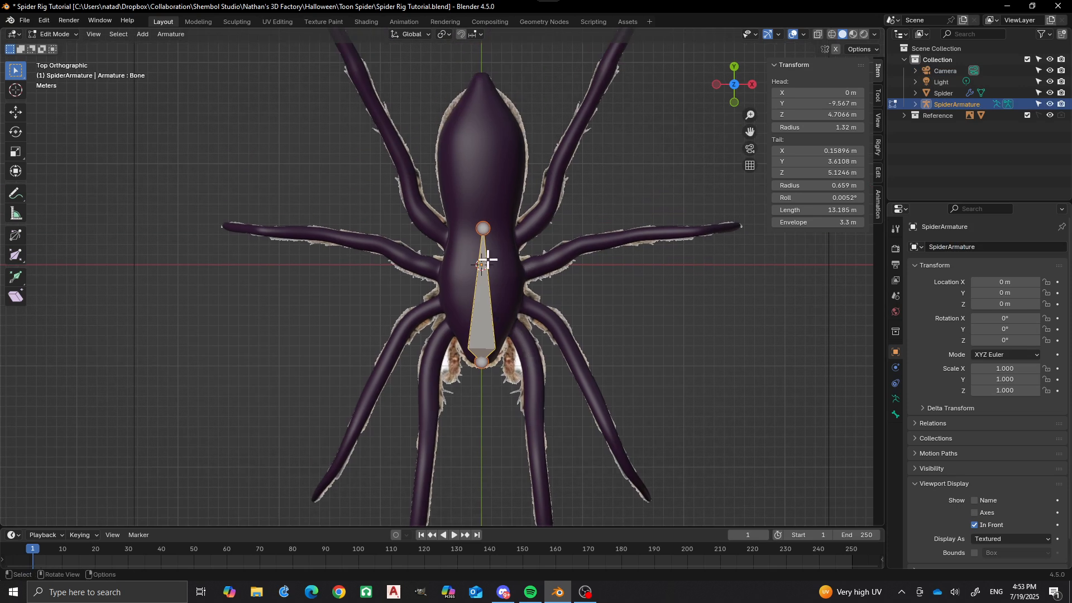
pyautogui.scroll(-2, 437, 158)
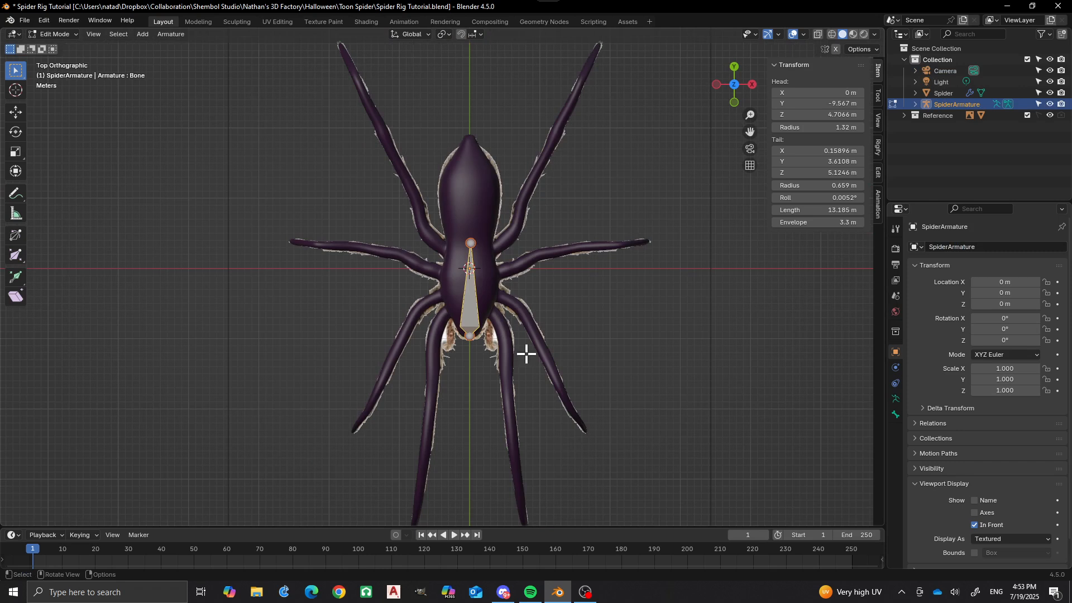
pyautogui.scroll(1, 493, 308)
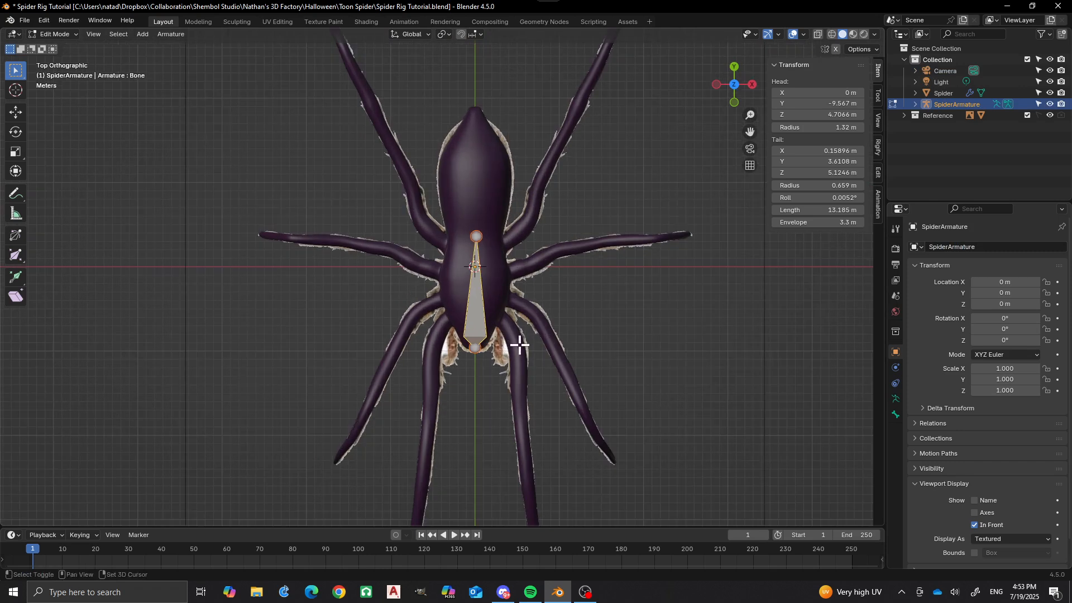
pyautogui.moveTo(514, 325)
pyautogui.keyDown('shift'); pyautogui.mouseDown(button='middle')
pyautogui.moveTo(510, 312)
pyautogui.moveTo(501, 332)
pyautogui.mouseUp(button='middle'); pyautogui.keyUp('shift')
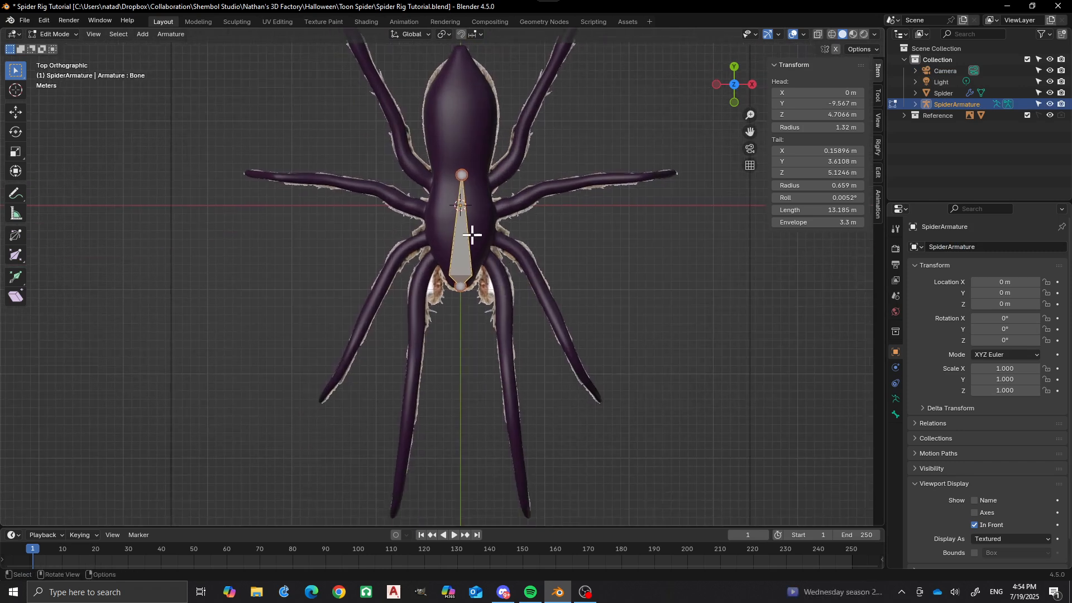
pyautogui.scroll(1, 503, 263)
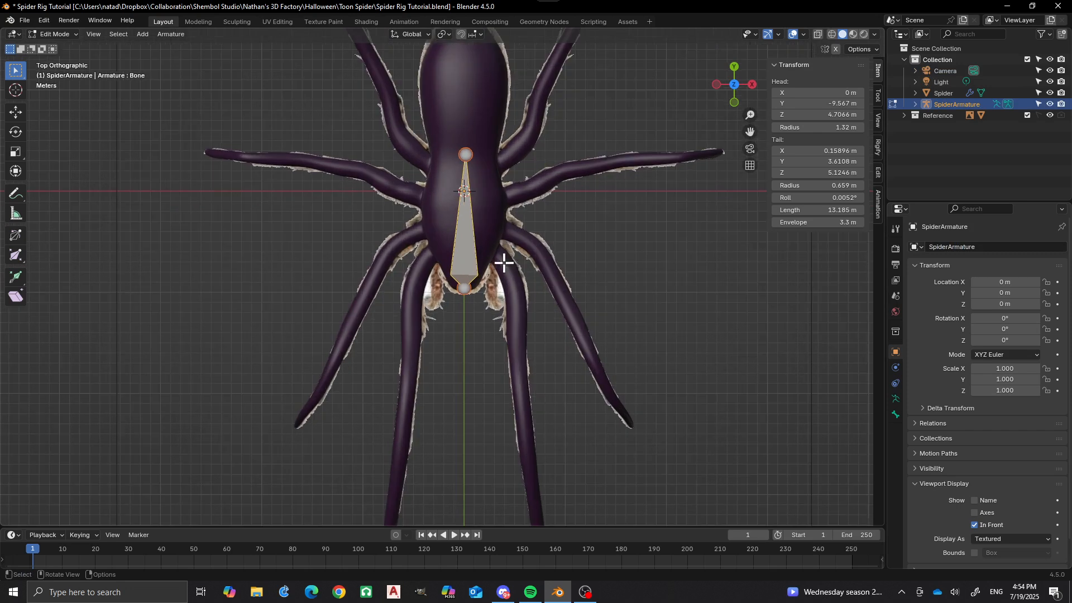
pyautogui.click(492, 249)
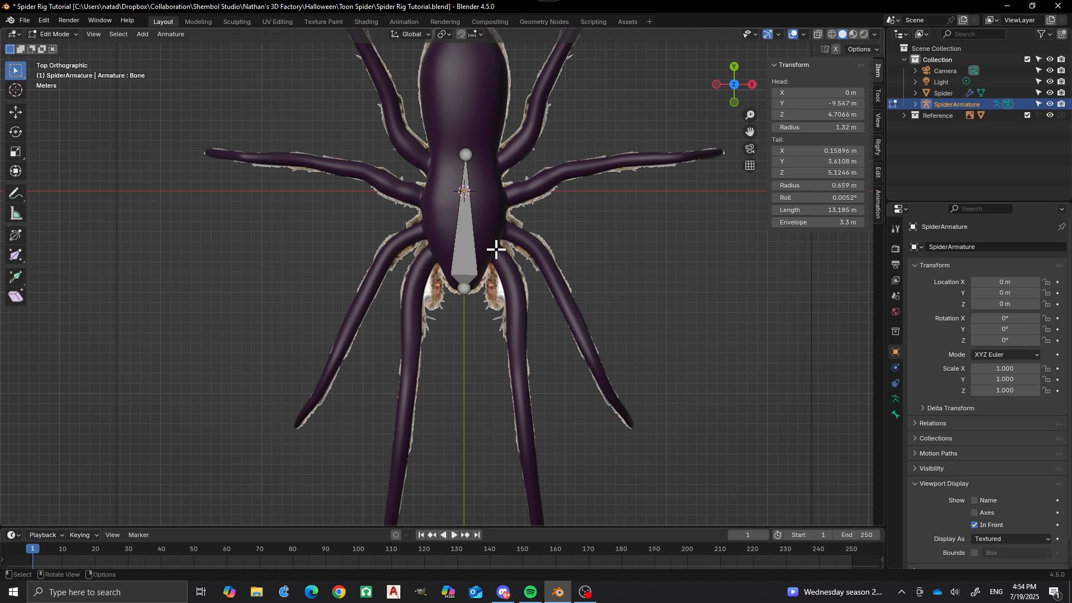
pyautogui.press('ctrl')
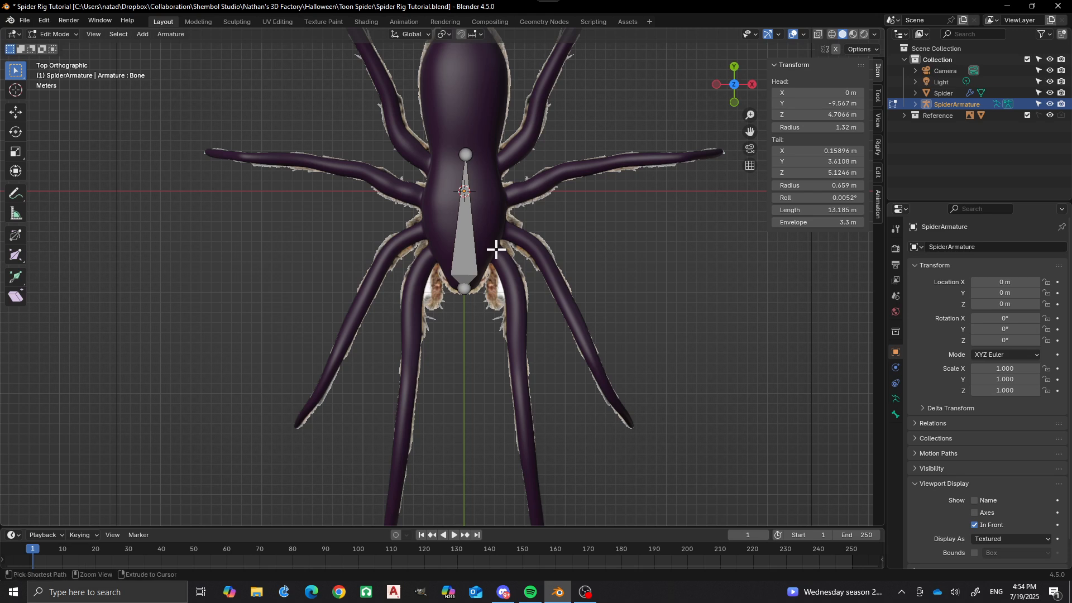
pyautogui.keyDown('ctrl'); pyautogui.rightClick(496, 249); pyautogui.keyUp('ctrl')
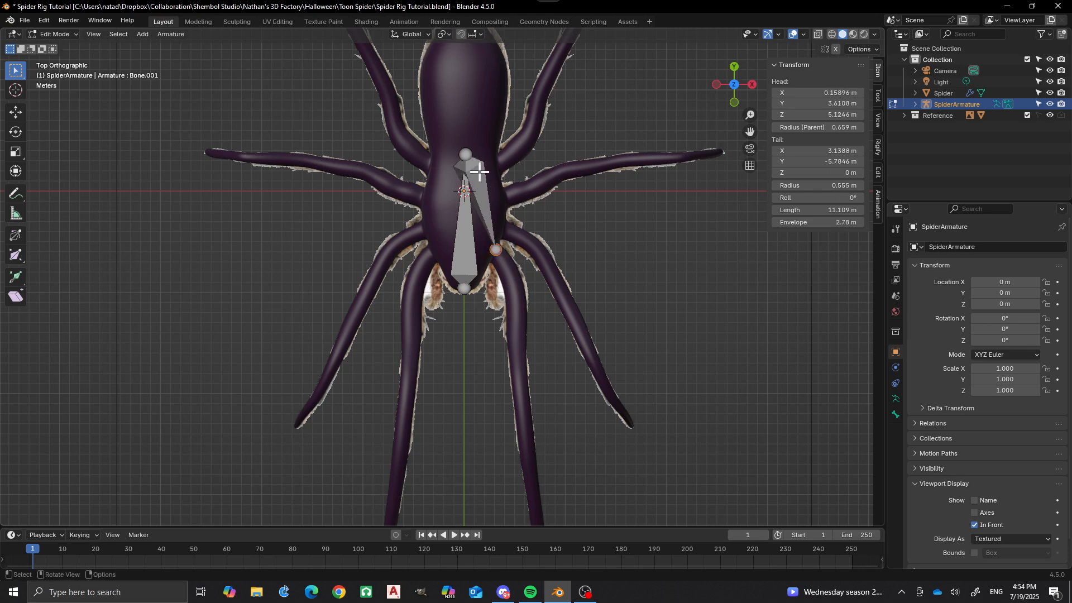
# Select the new leg bone and detach it from the body bone with the Disconnect Bone option.
pyautogui.click(488, 188)
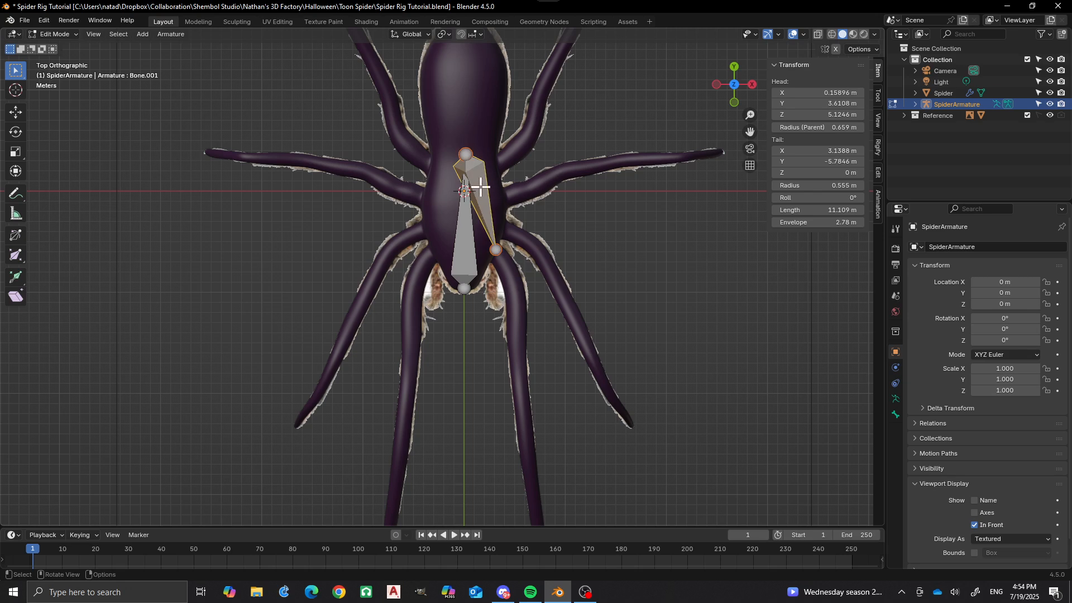
pyautogui.press('p')
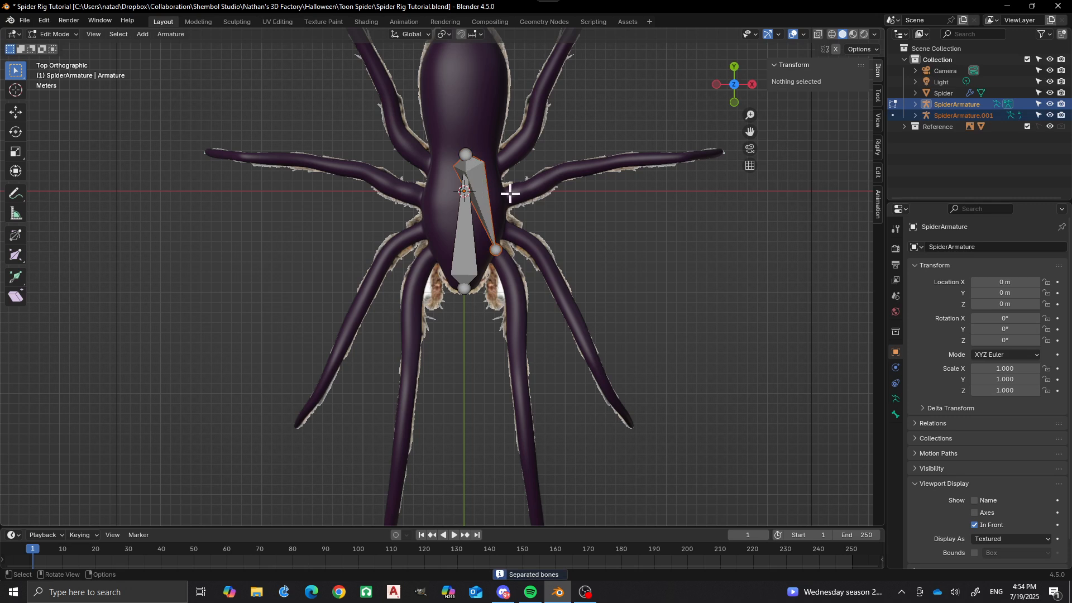
pyautogui.hotkey('ctrl', 'z')
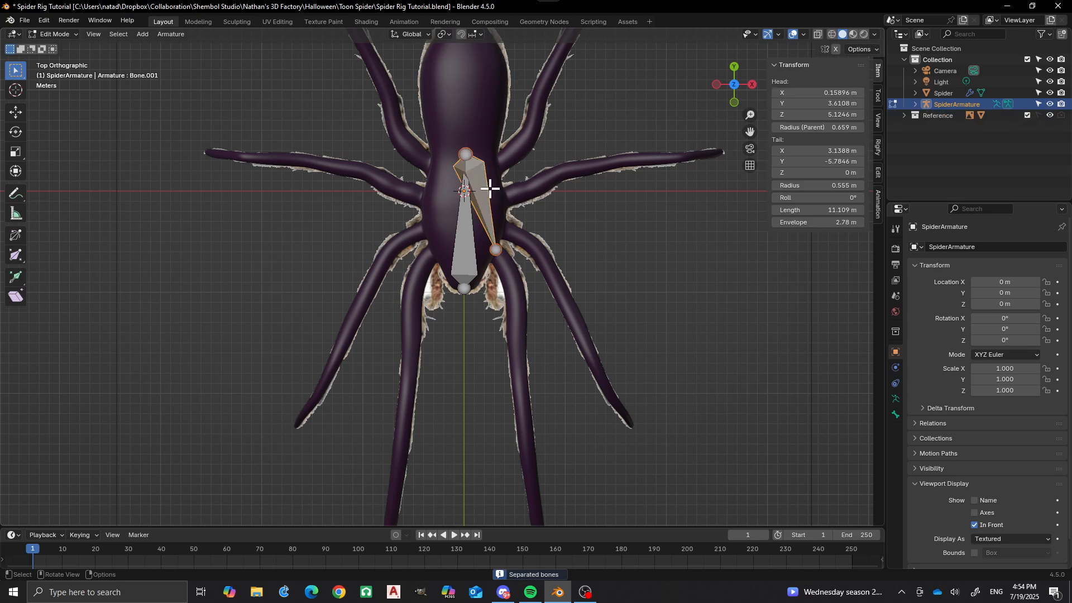
pyautogui.hotkey('alt', 'p')
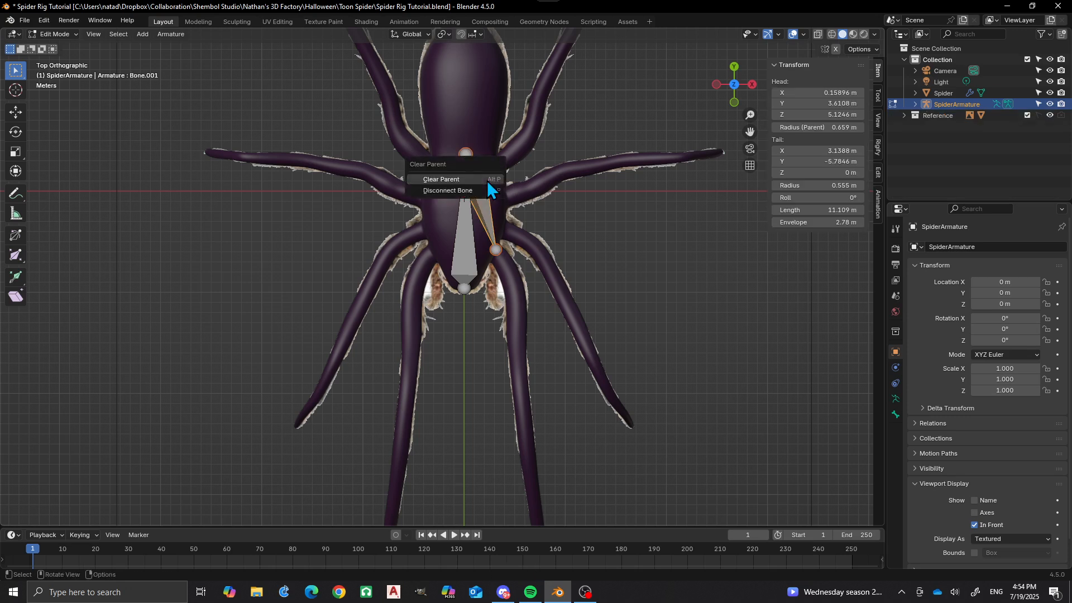
pyautogui.click(463, 191)
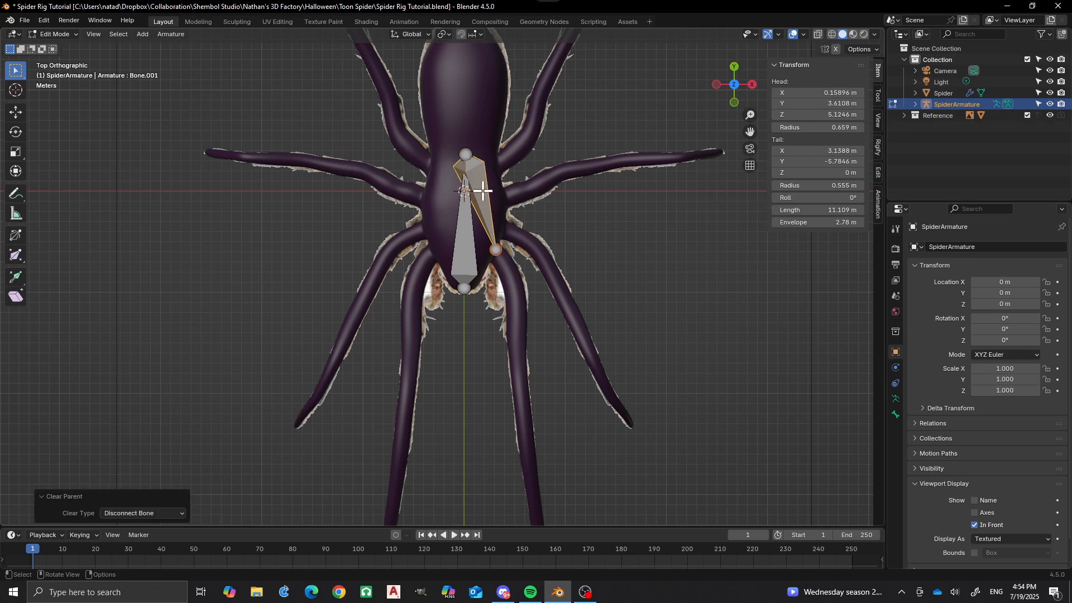
# Move the bone's head to the front leg's base at about X 3.2 m, Y -5.7 m, and its tail to about X 5.3 m, Y -10.3 m.
pyautogui.press('g')
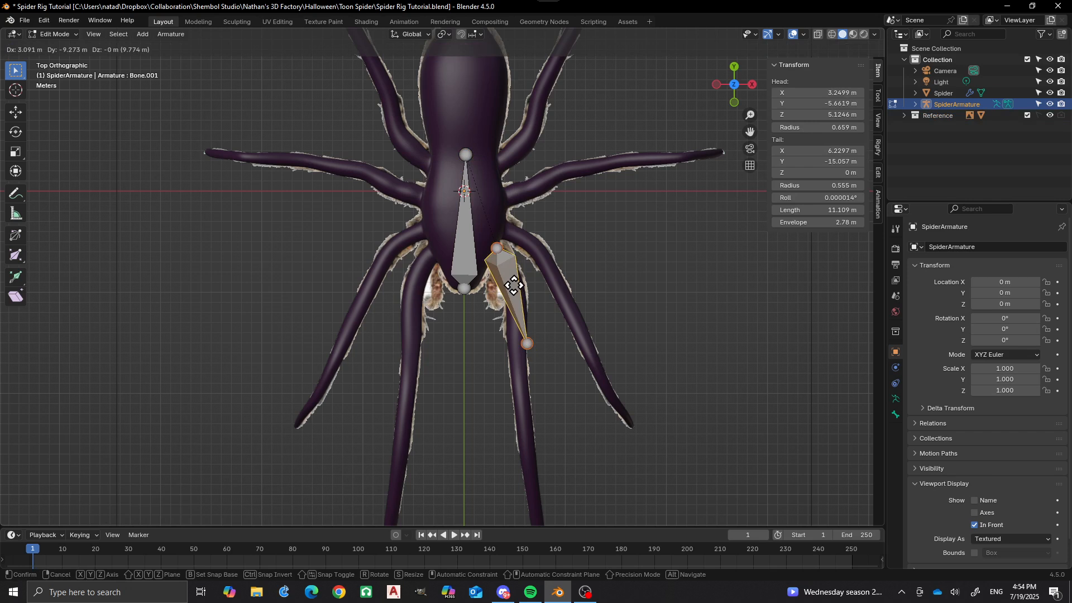
pyautogui.click(514, 286)
pyautogui.scroll(2, 510, 287)
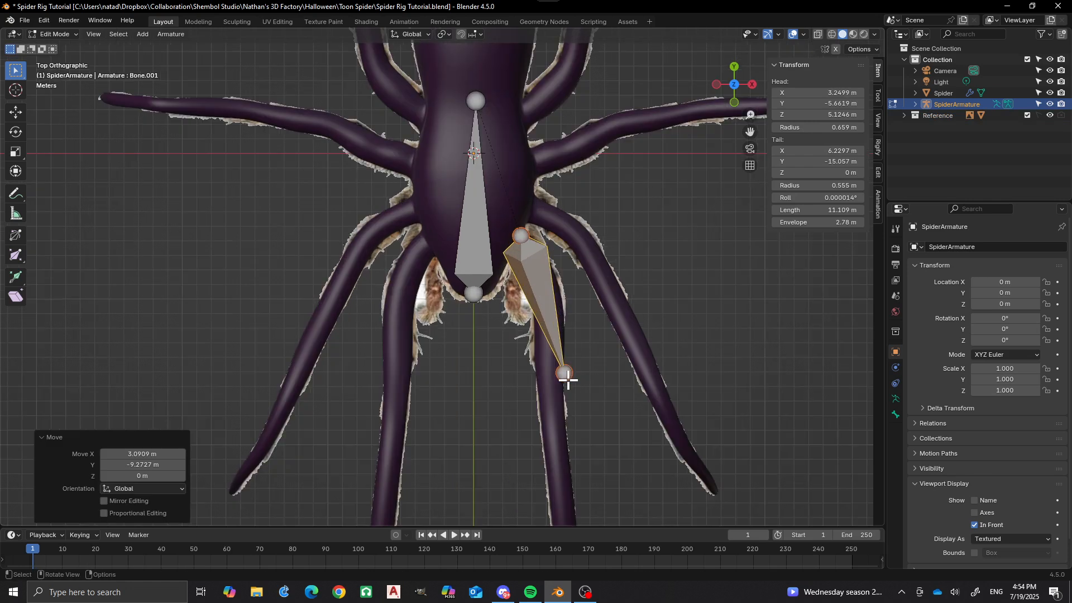
pyautogui.click(567, 377)
pyautogui.press('g')
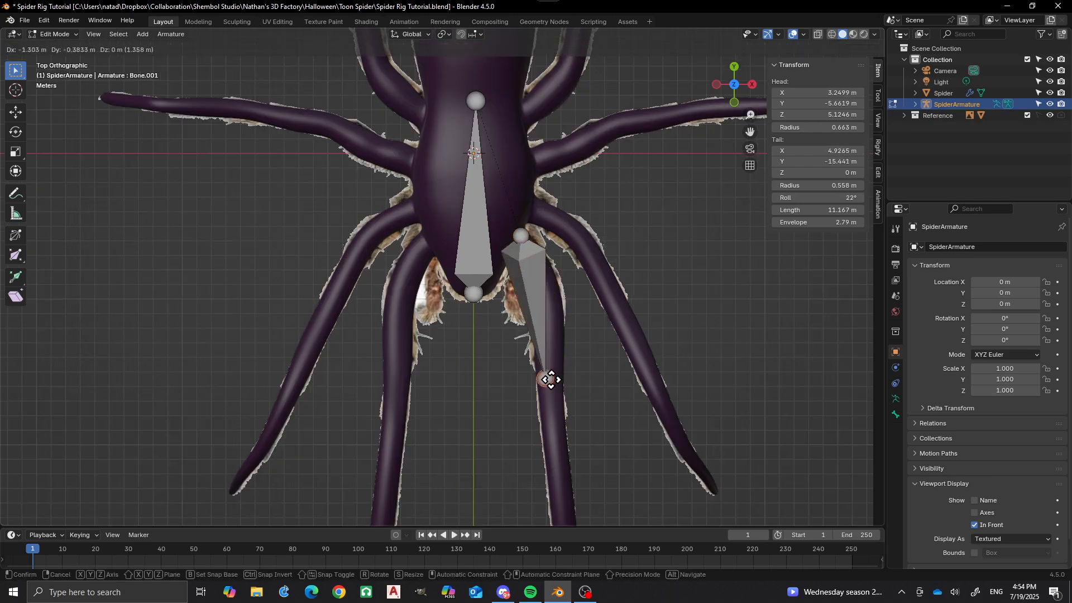
pyautogui.click(559, 303)
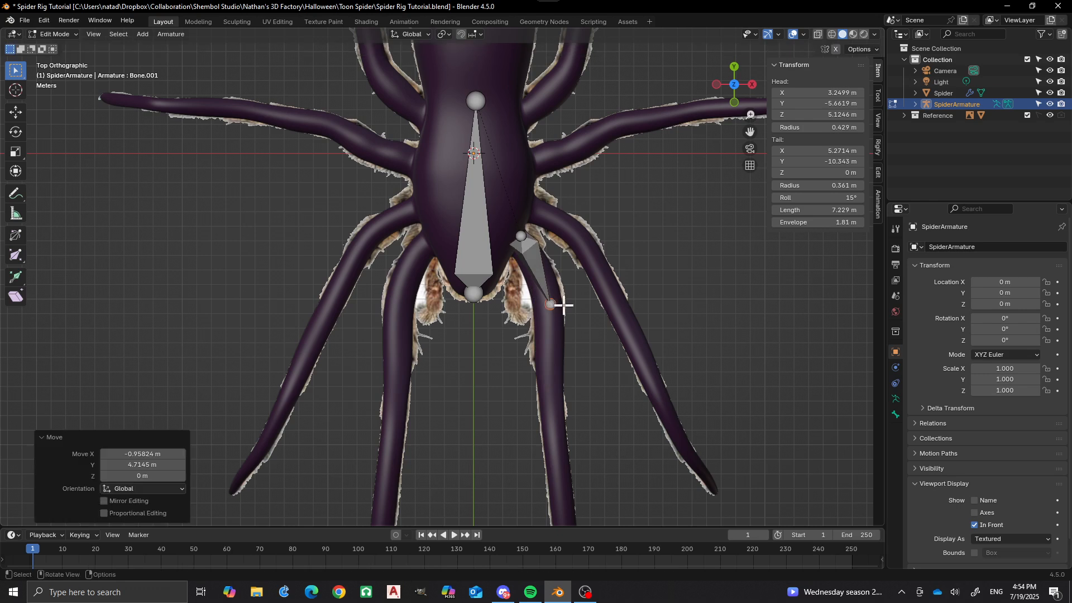
# Extrude three connected bones along the front leg to its tip, ending at about Y -15.7 m, -25.7 m and -36.5 m.
pyautogui.scroll(-2, 567, 293)
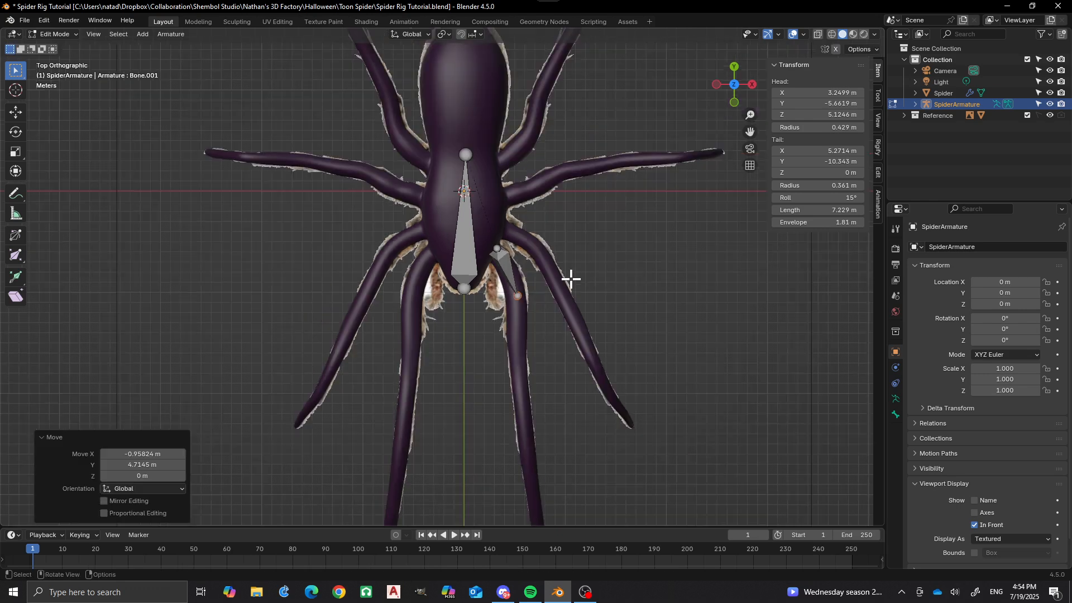
pyautogui.keyDown('ctrl'); pyautogui.rightClick(518, 350); pyautogui.keyUp('ctrl')
pyautogui.keyDown('shift'); pyautogui.moveTo(510, 351); pyautogui.dragTo(510, 280, button='middle'); pyautogui.keyUp('shift')
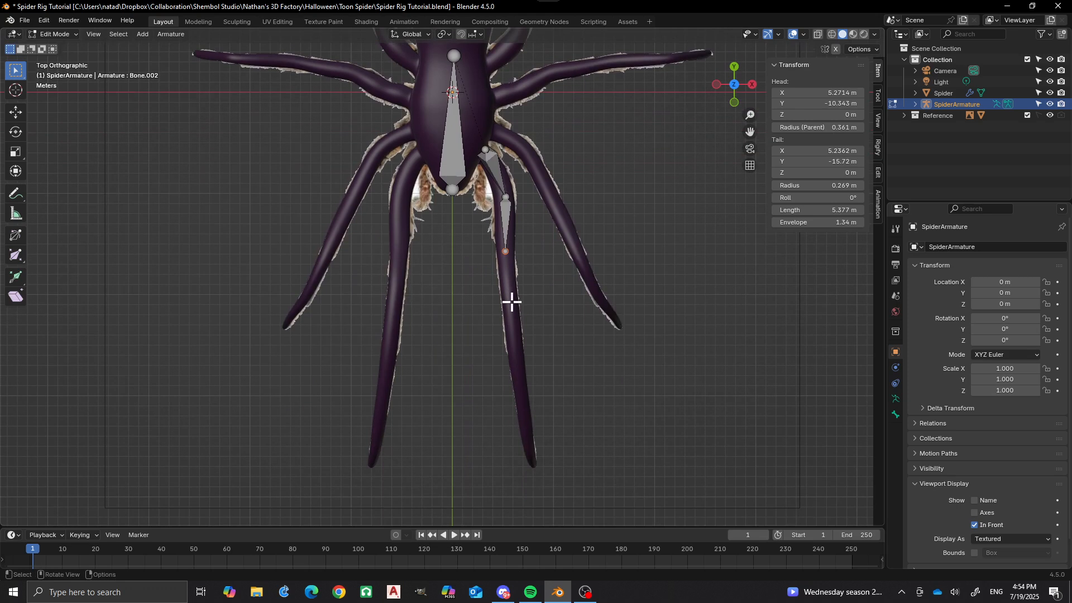
pyautogui.keyDown('ctrl'); pyautogui.rightClick(518, 350); pyautogui.keyUp('ctrl')
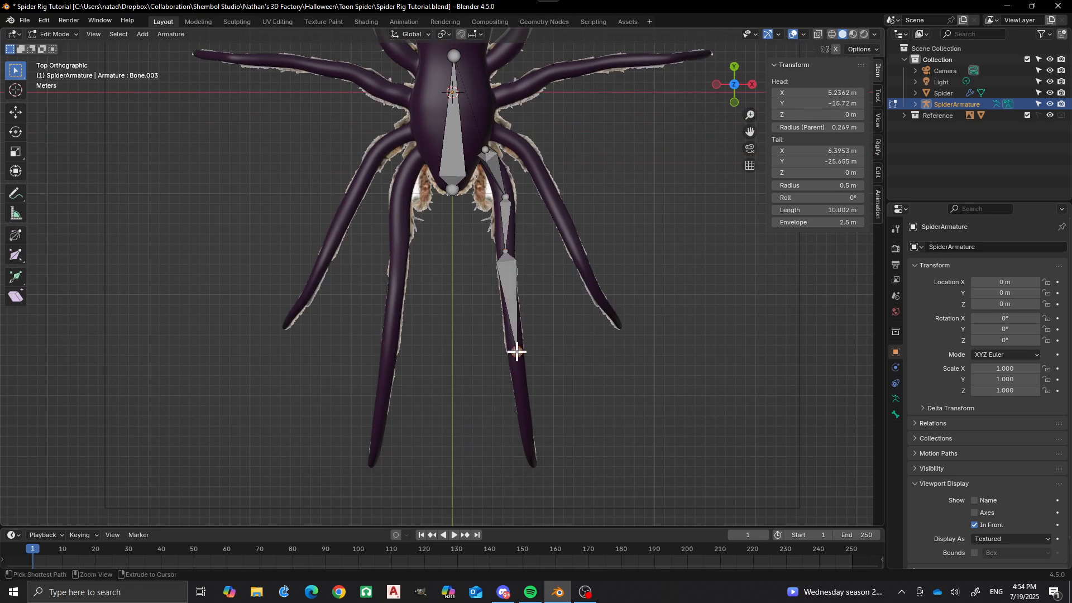
pyautogui.keyDown('ctrl'); pyautogui.rightClick(535, 462); pyautogui.keyUp('ctrl')
# In the right side view, raise the joint between the first and second leg bones along Z to about 6.0 m.
pyautogui.scroll(-3, 519, 368)
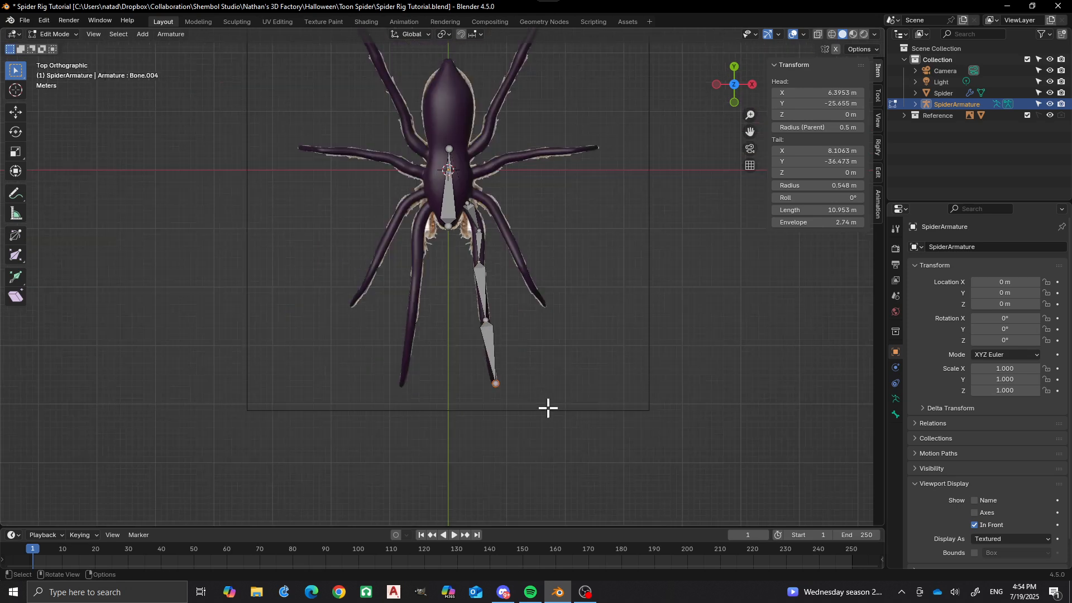
pyautogui.moveTo(549, 407); pyautogui.dragTo(407, 283, button='middle')
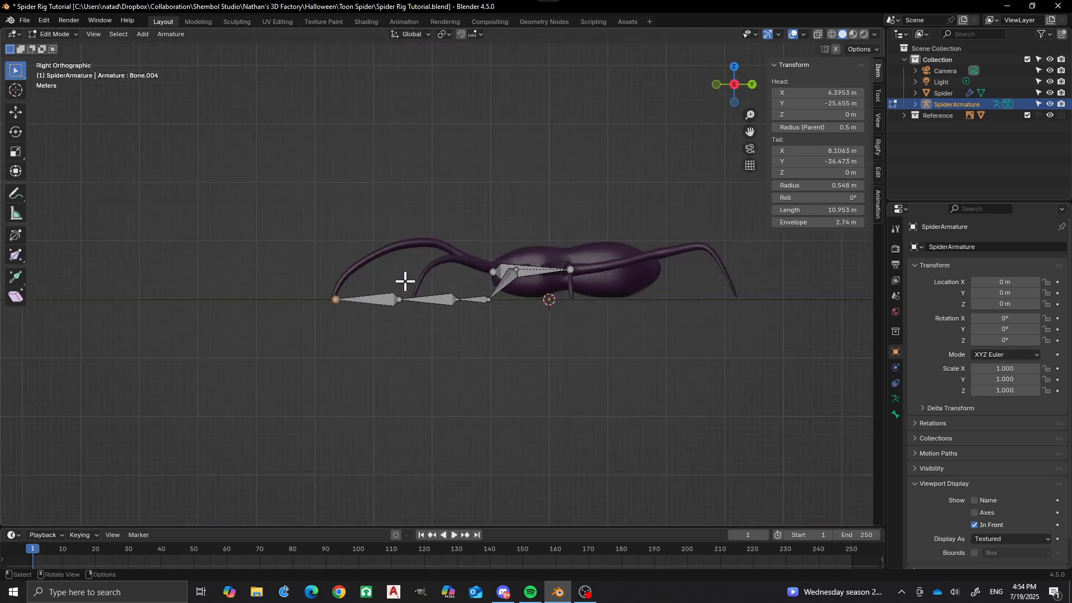
pyautogui.scroll(2, 424, 279)
pyautogui.scroll(2, 432, 276)
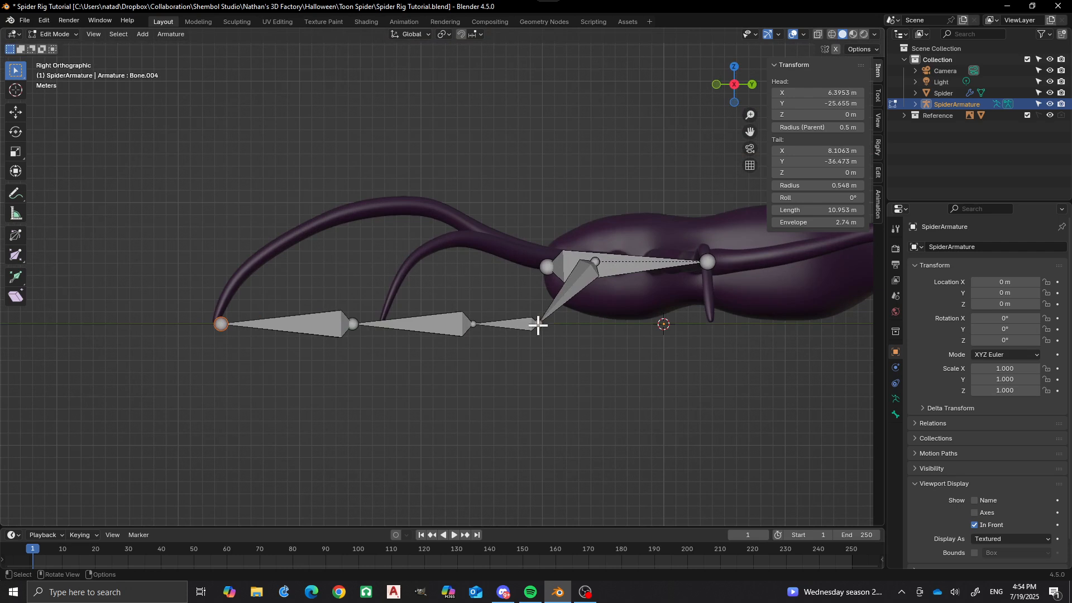
pyautogui.click(538, 325)
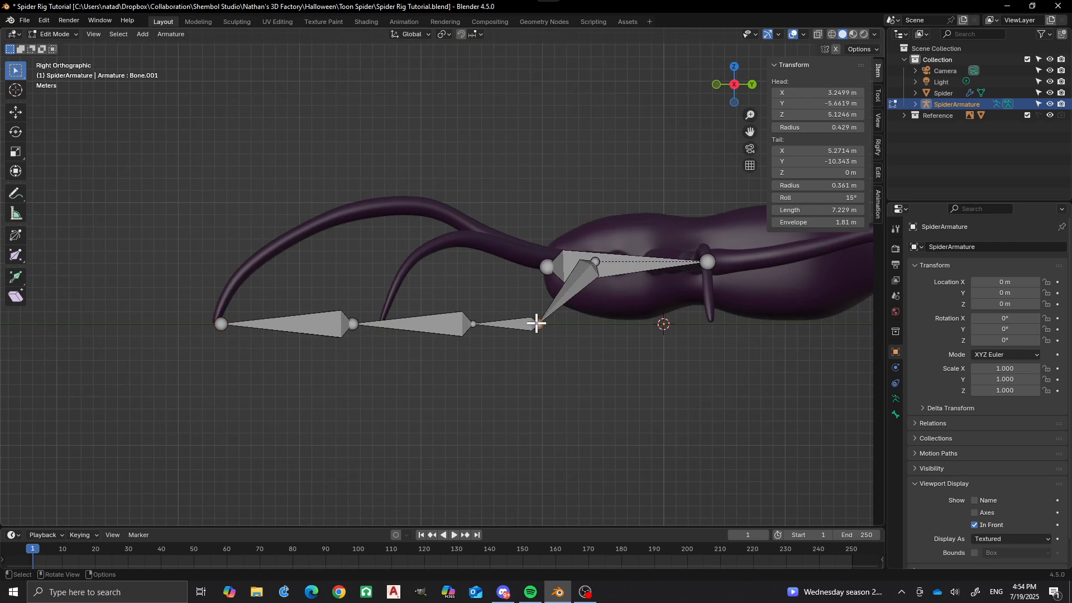
pyautogui.press('g')
pyautogui.press('z')
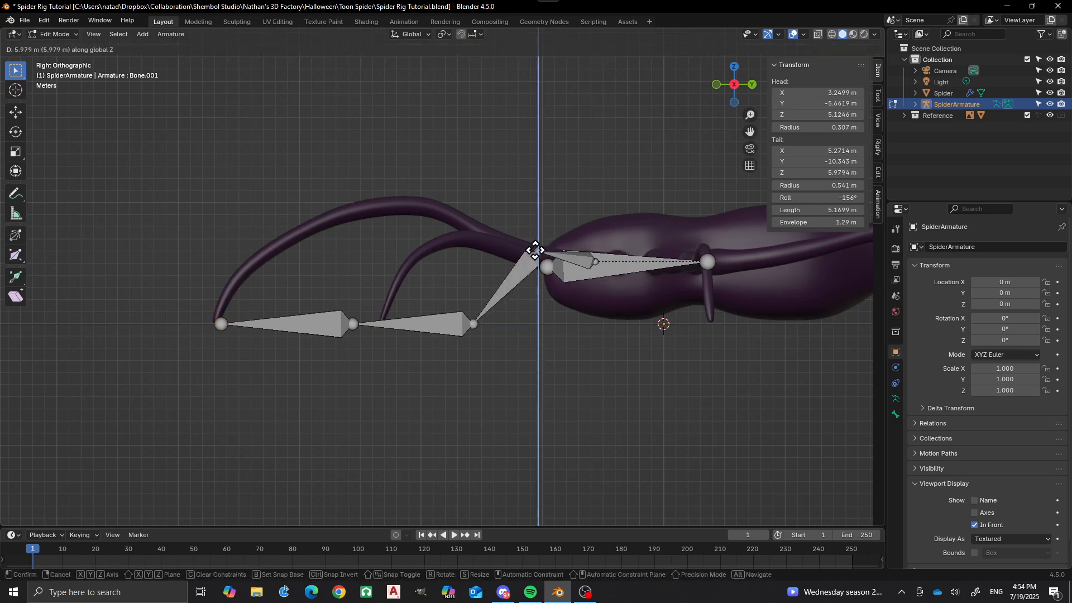
pyautogui.click(535, 250)
# In a perspective view, raise the joint between the second and third leg bones along Z to about 8.3 m.
pyautogui.moveTo(535, 251); pyautogui.dragTo(439, 282, button='middle')
pyautogui.click(472, 324)
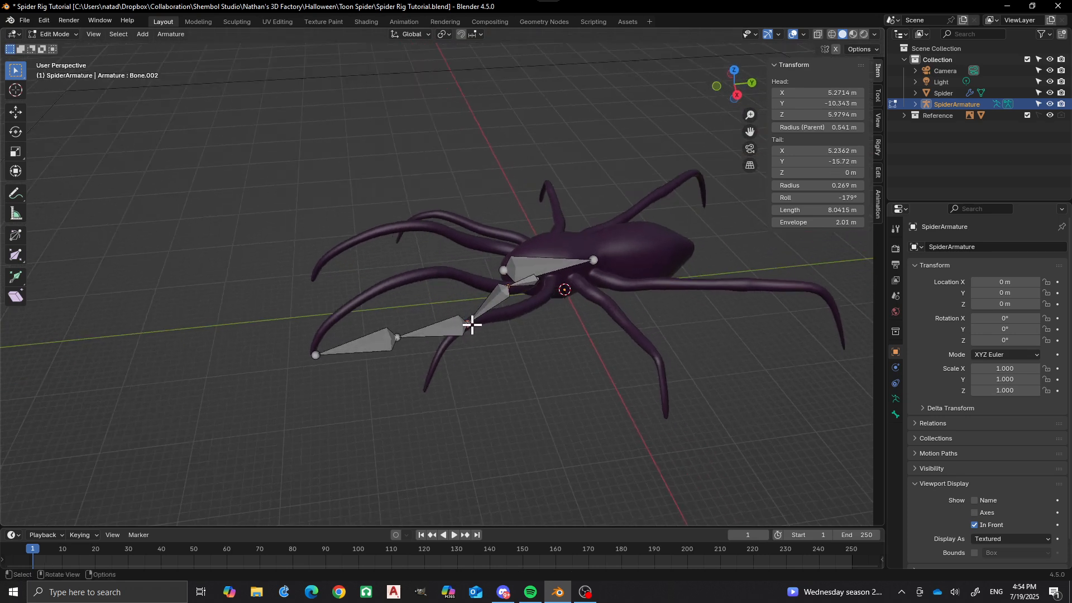
pyautogui.press('g')
pyautogui.press('z')
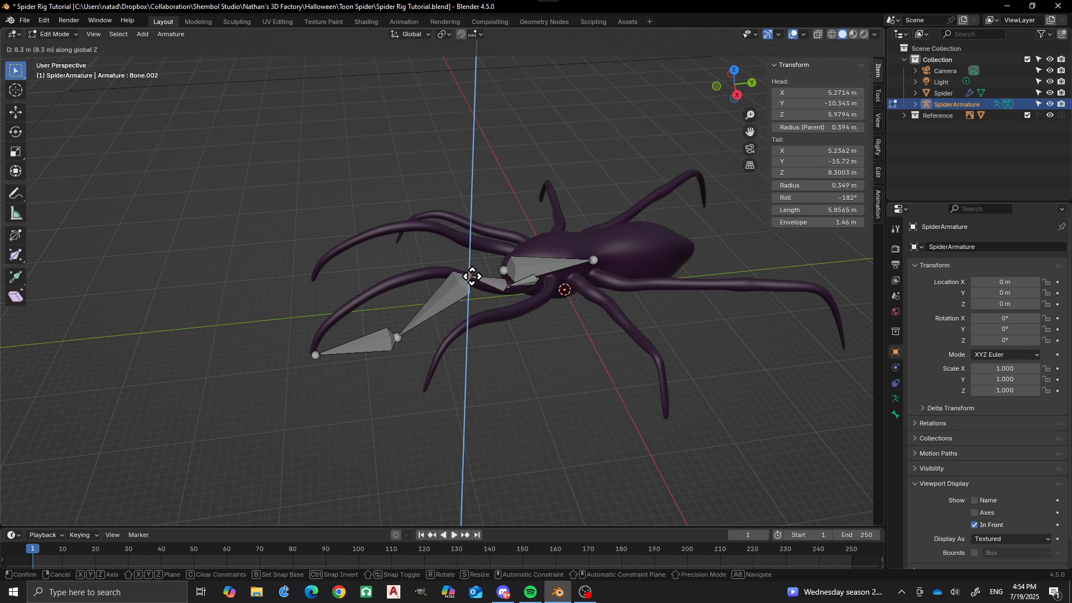
pyautogui.click(472, 276)
# Raise the joint between the third and fourth leg bones along Z to about 9.5 m.
pyautogui.click(396, 333)
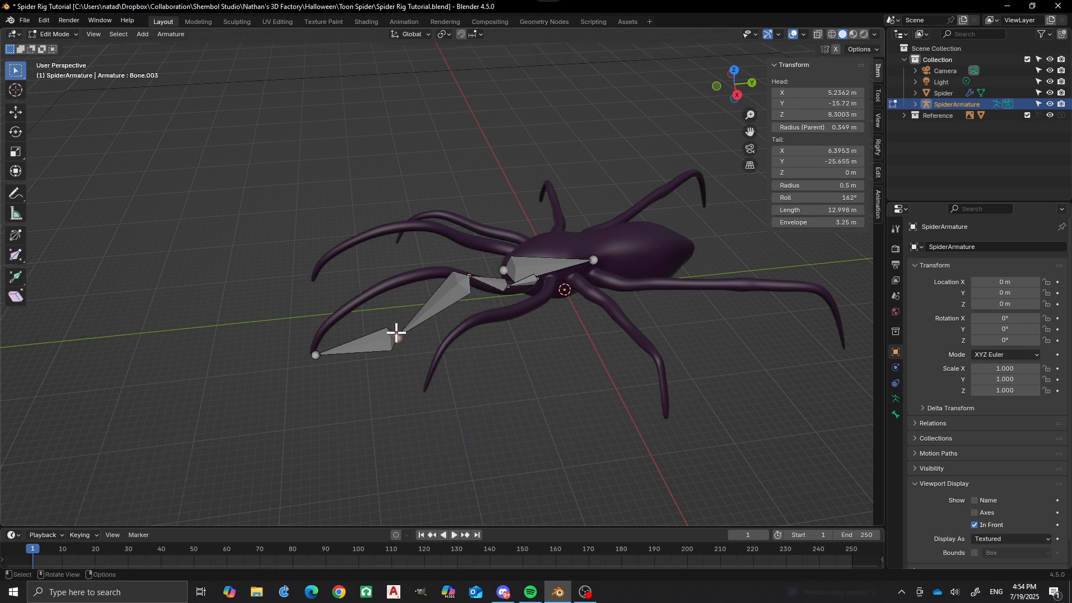
pyautogui.press('g')
pyautogui.press('z')
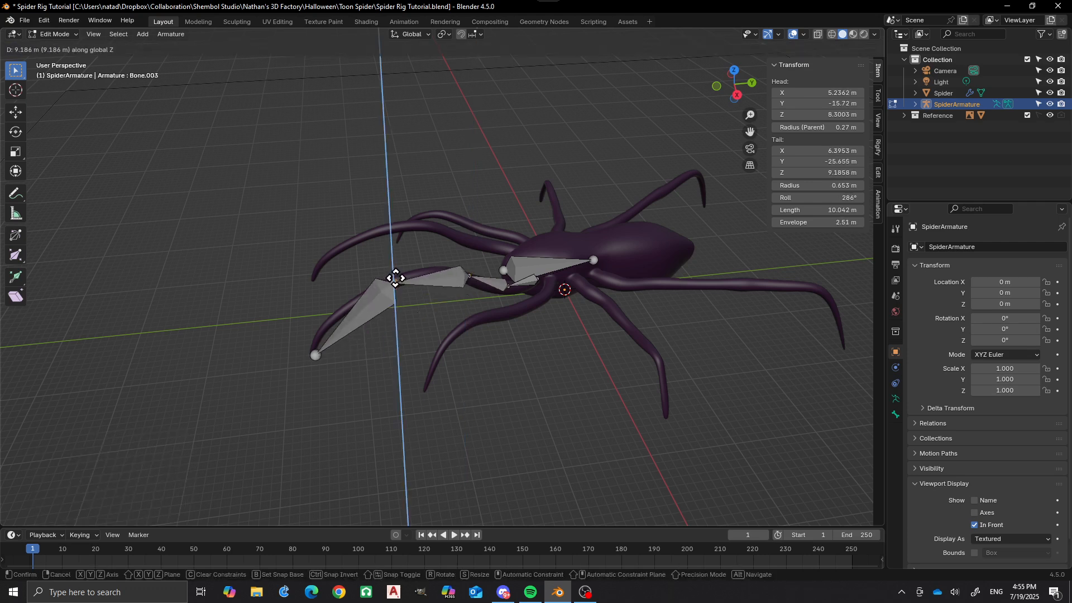
pyautogui.click(395, 274)
# In the right side view, lower the joint between the second and third front-leg bones along Z to about 7.9 m.
pyautogui.moveTo(363, 302); pyautogui.dragTo(342, 272, button='middle')
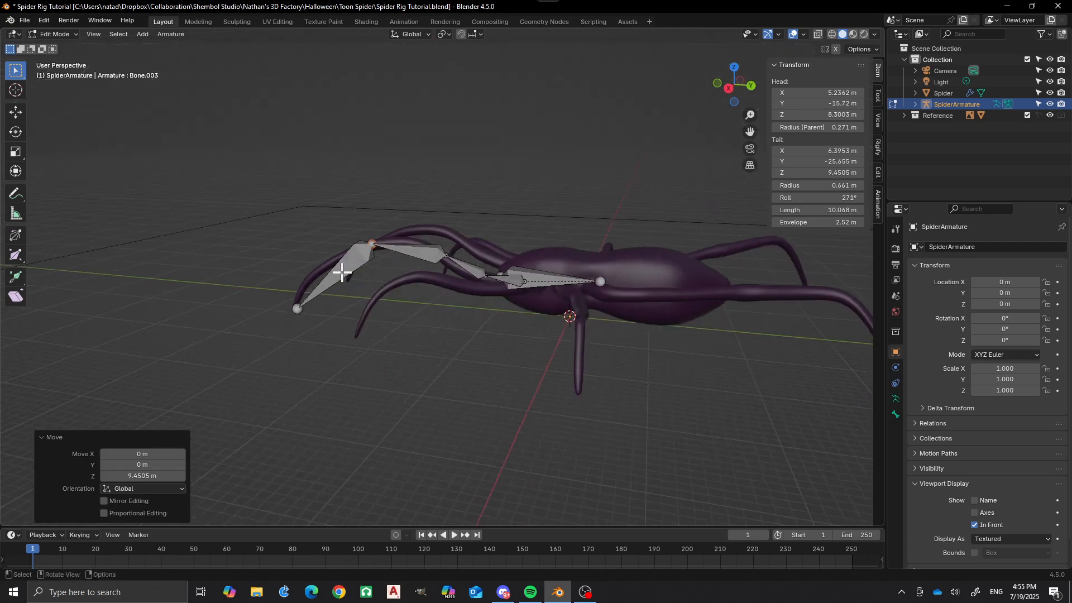
pyautogui.scroll(4, 342, 272)
pyautogui.moveTo(448, 274)
pyautogui.mouseDown(button='middle')
pyautogui.moveTo(475, 307)
pyautogui.moveTo(459, 289)
pyautogui.mouseUp(button='middle')
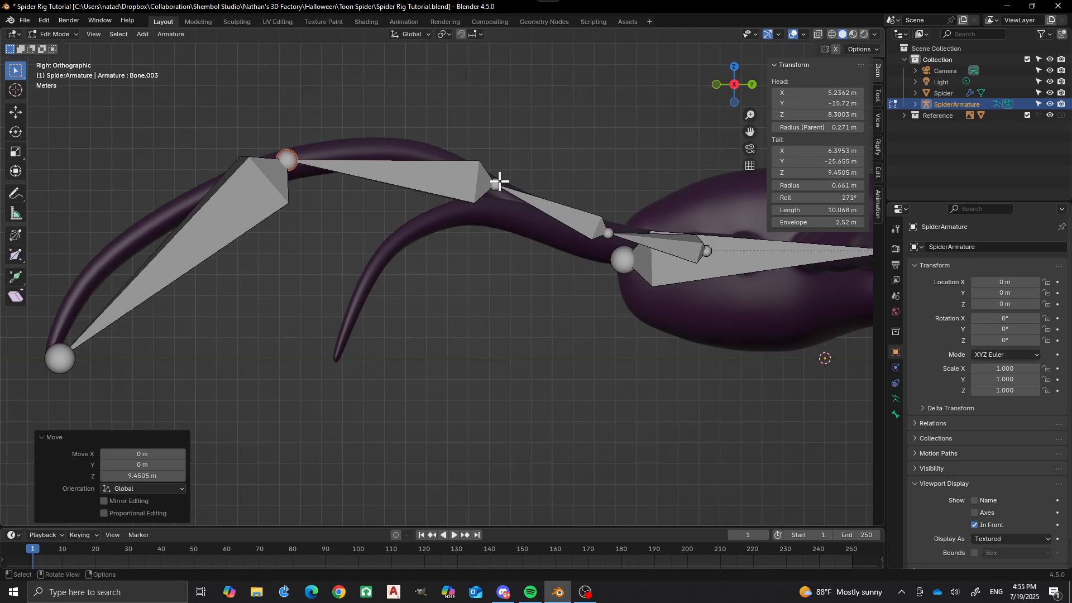
pyautogui.click(497, 185)
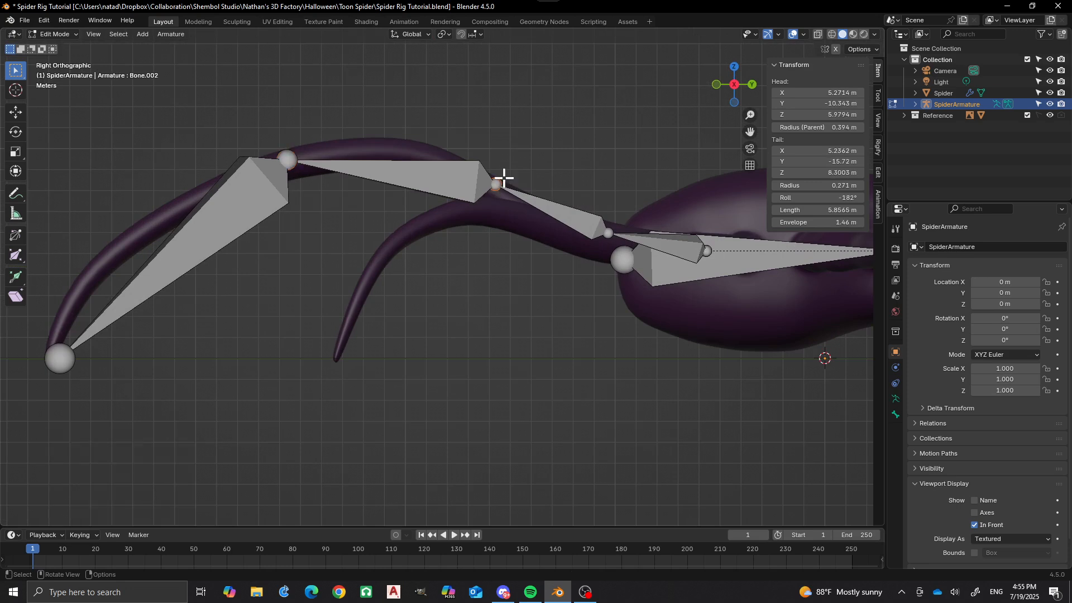
pyautogui.press('g')
pyautogui.press('z')
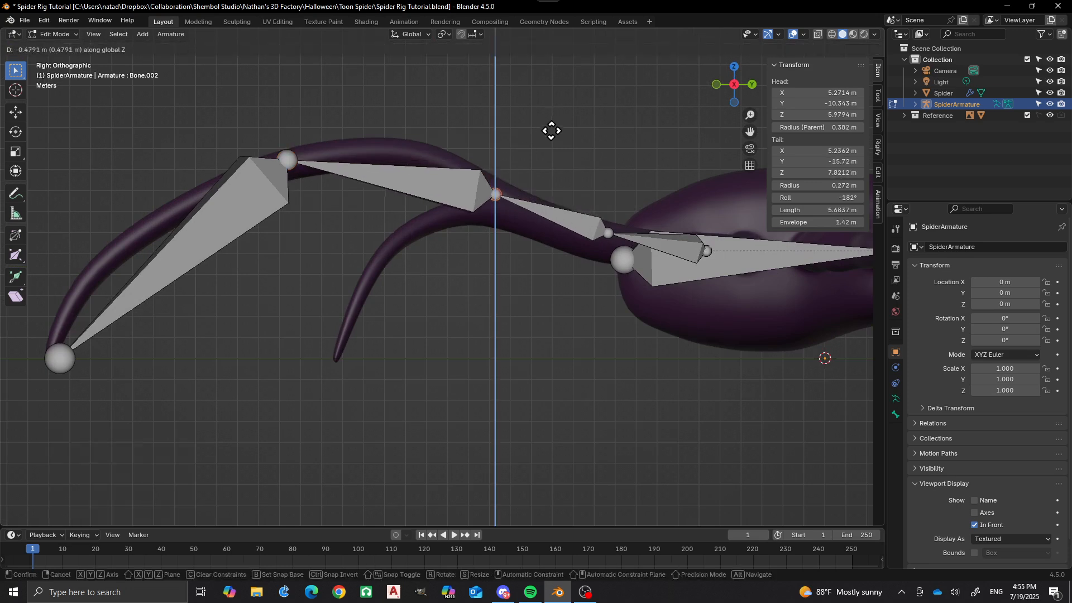
pyautogui.click(553, 129)
# Subdivide the third front-leg bone once and move the new middle joint up into the mesh, to about Y -20.6 m, Z 9.9 m.
pyautogui.click(393, 176)
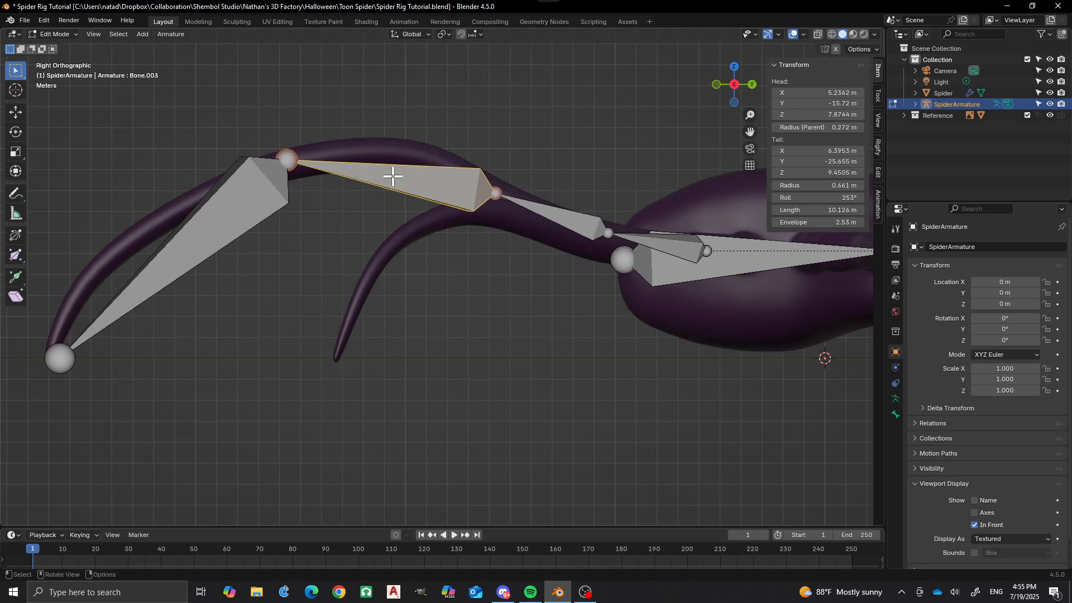
pyautogui.rightClick(393, 177)
pyautogui.click(394, 176)
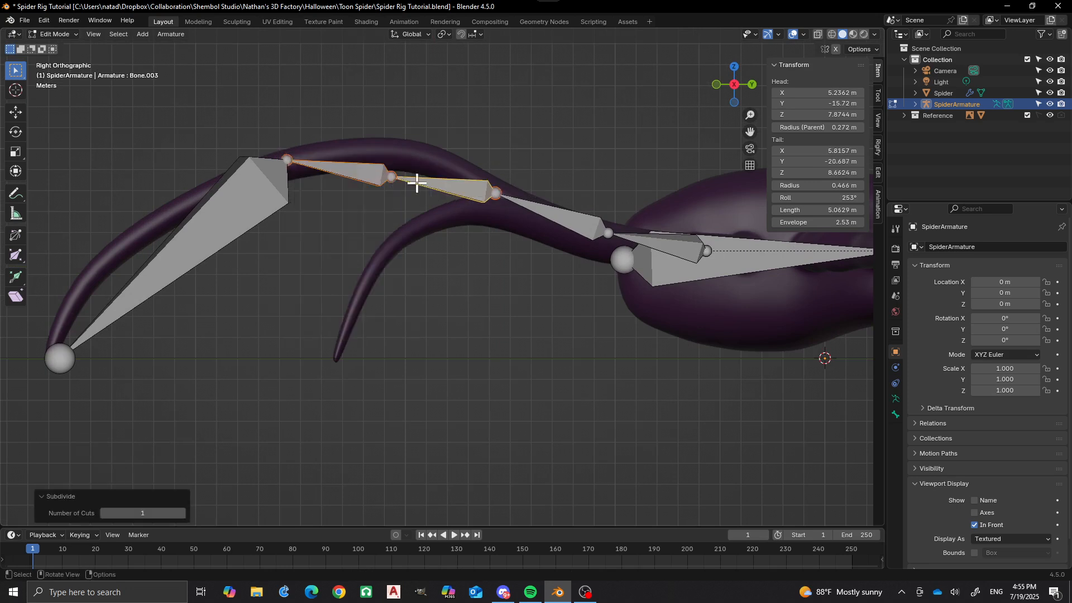
pyautogui.hotkey('alt', 'a')
pyautogui.click(393, 178)
pyautogui.press('g')
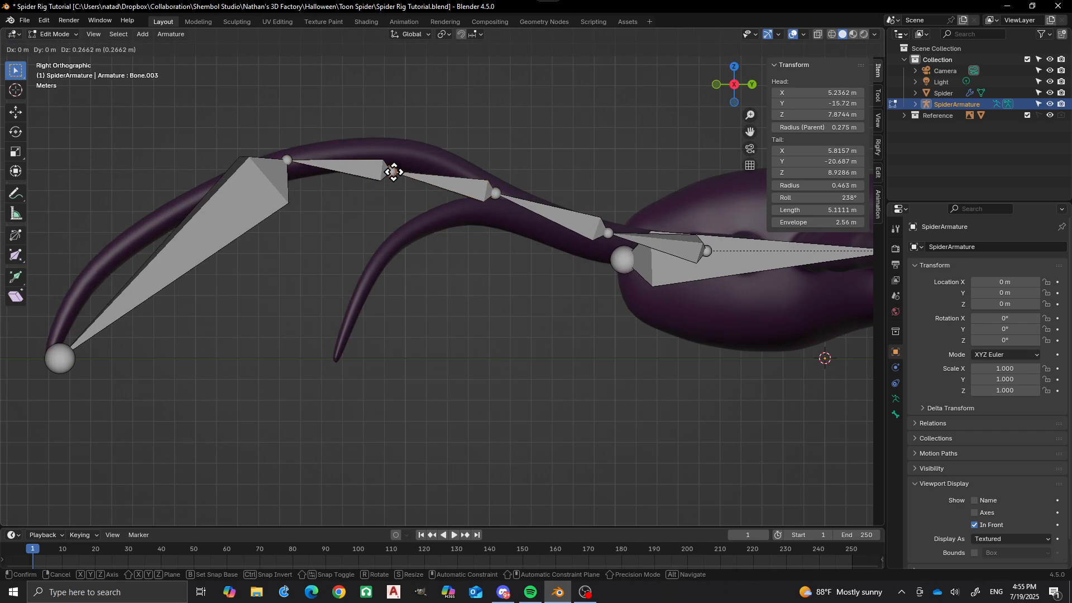
pyautogui.click(395, 153)
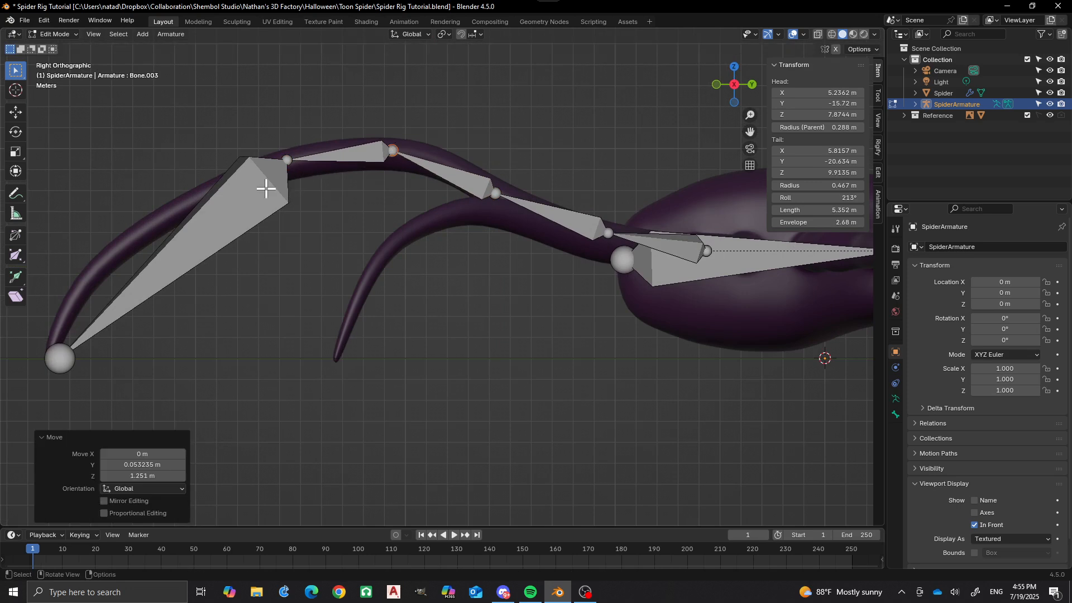
# Subdivide the outermost front-leg bone once and raise the new middle joint along Z to about 7.0 m.
pyautogui.click(239, 206)
pyautogui.rightClick(239, 249)
pyautogui.click(239, 249)
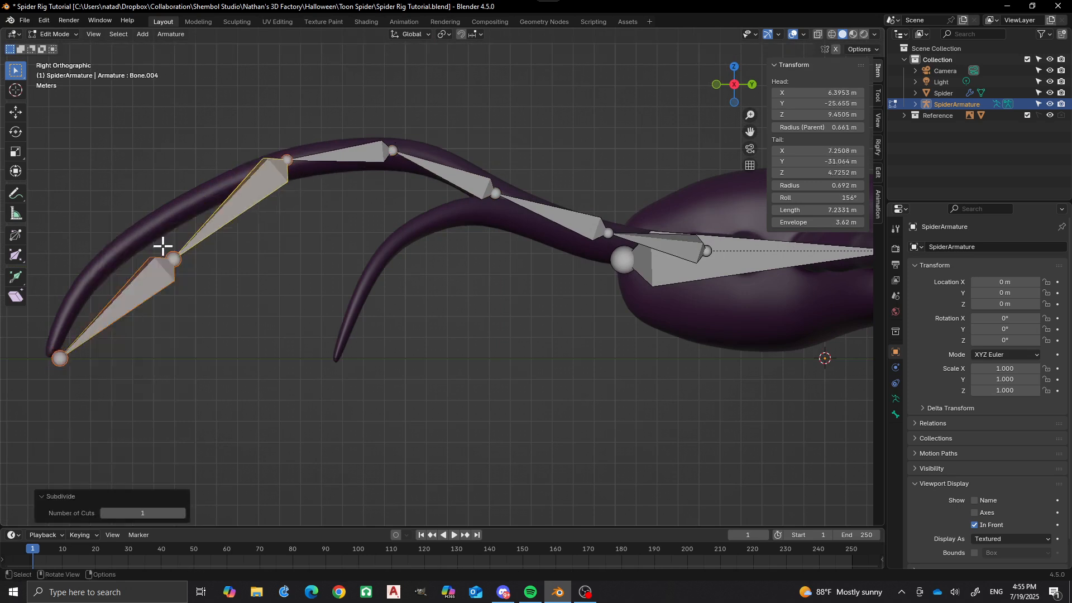
pyautogui.click(177, 257)
pyautogui.press('g')
pyautogui.press('z')
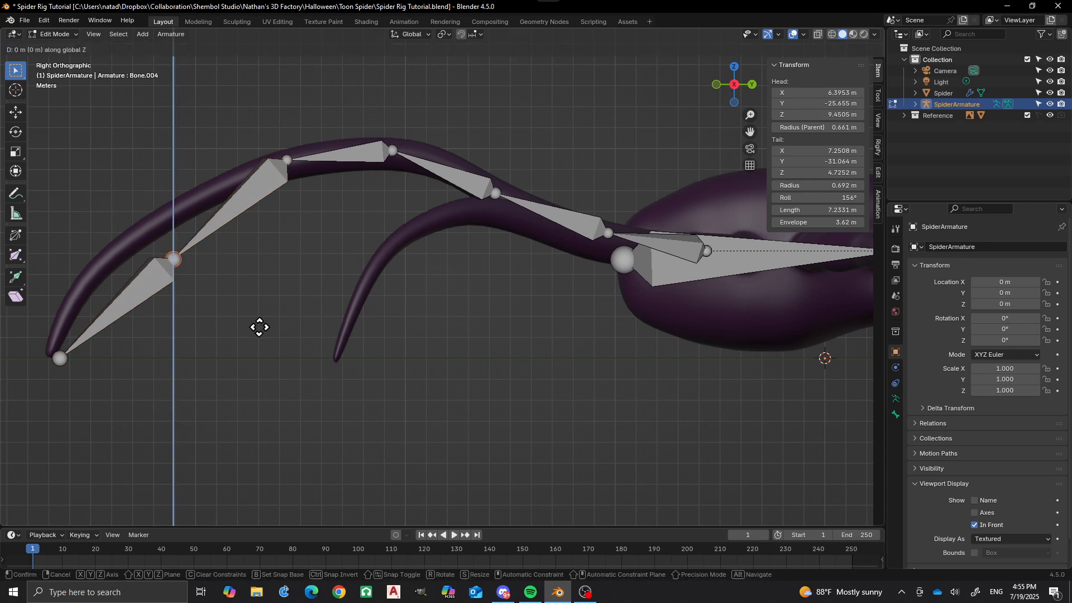
pyautogui.click(258, 278)
# Subdivide the bone at the front leg's tip once and raise its new middle joint along Z to about 5.2 m.
pyautogui.click(124, 278)
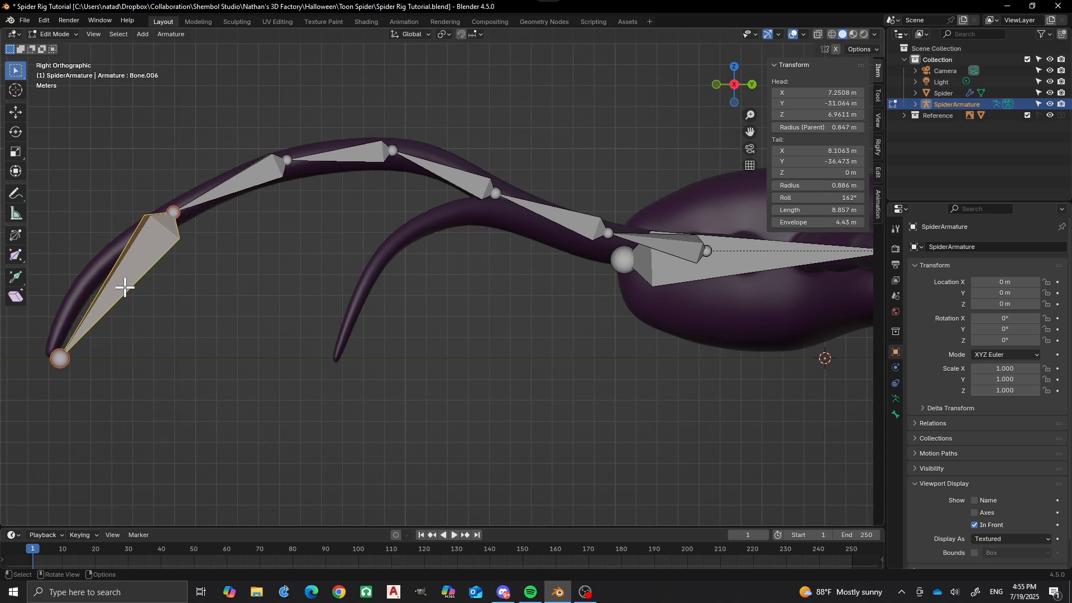
pyautogui.rightClick(124, 287)
pyautogui.click(125, 289)
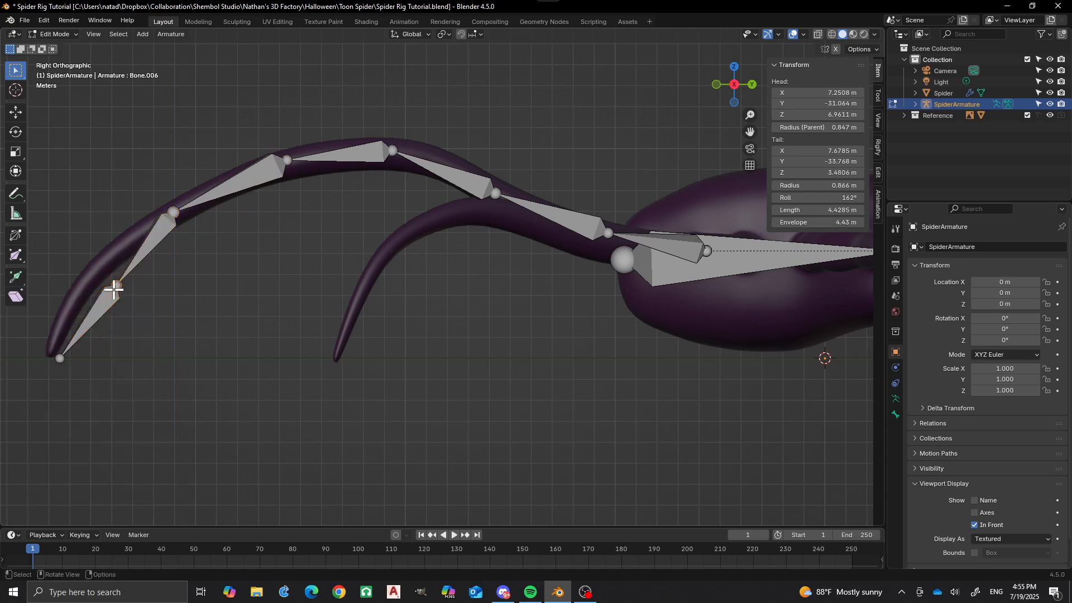
pyautogui.press('g')
pyautogui.press('z')
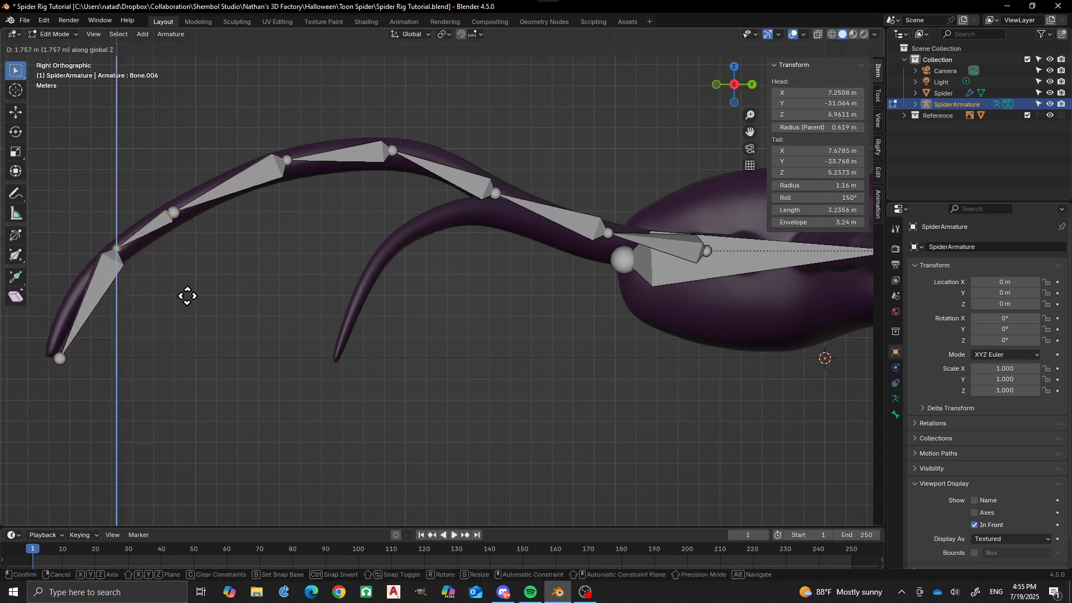
pyautogui.click(187, 296)
# From the top view, examine the front leg's bone chain against the mesh and the bases of the remaining legs.
pyautogui.scroll(-3, 258, 281)
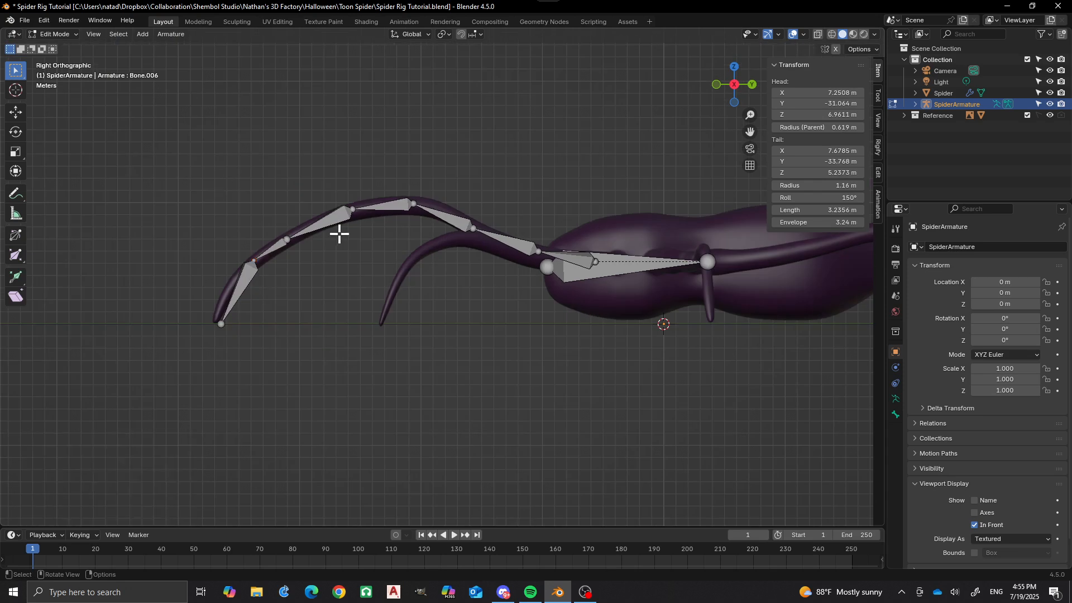
pyautogui.moveTo(340, 232); pyautogui.dragTo(443, 376, button='middle')
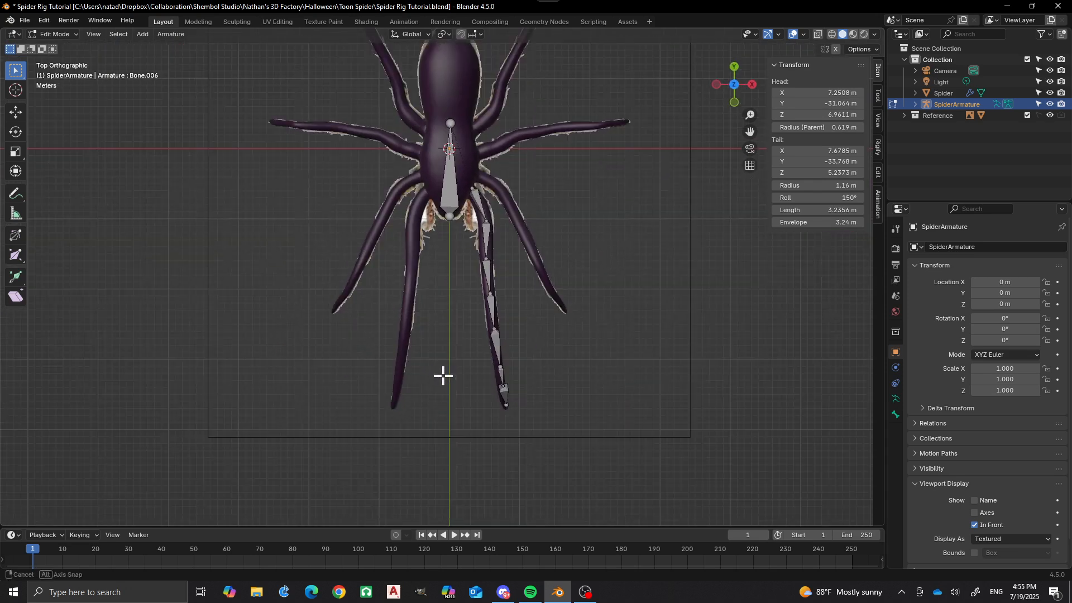
pyautogui.scroll(3, 424, 335)
pyautogui.scroll(1, 432, 275)
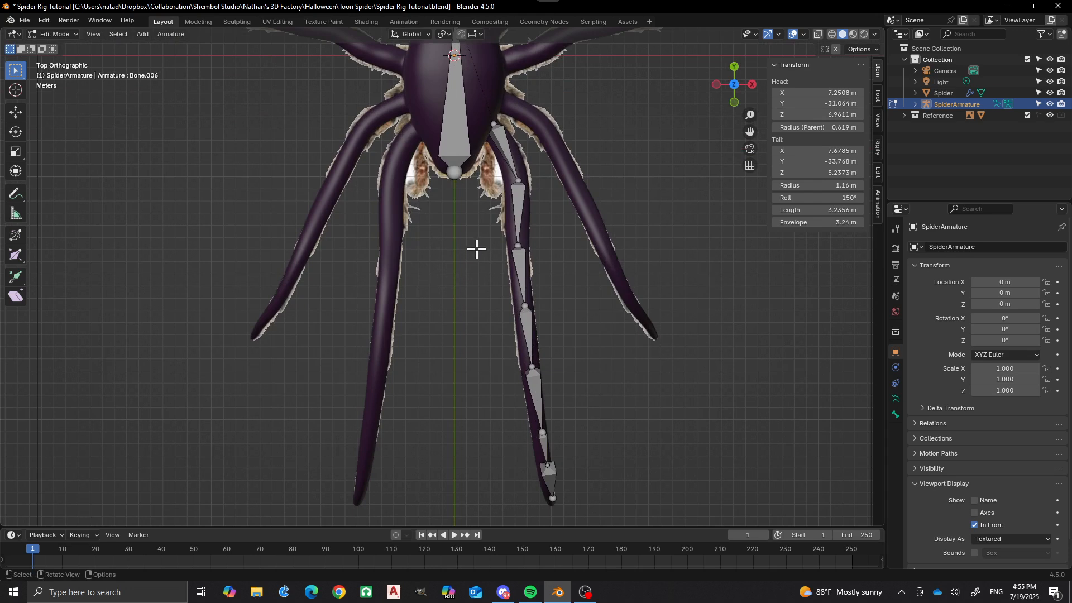
pyautogui.scroll(-2, 479, 216)
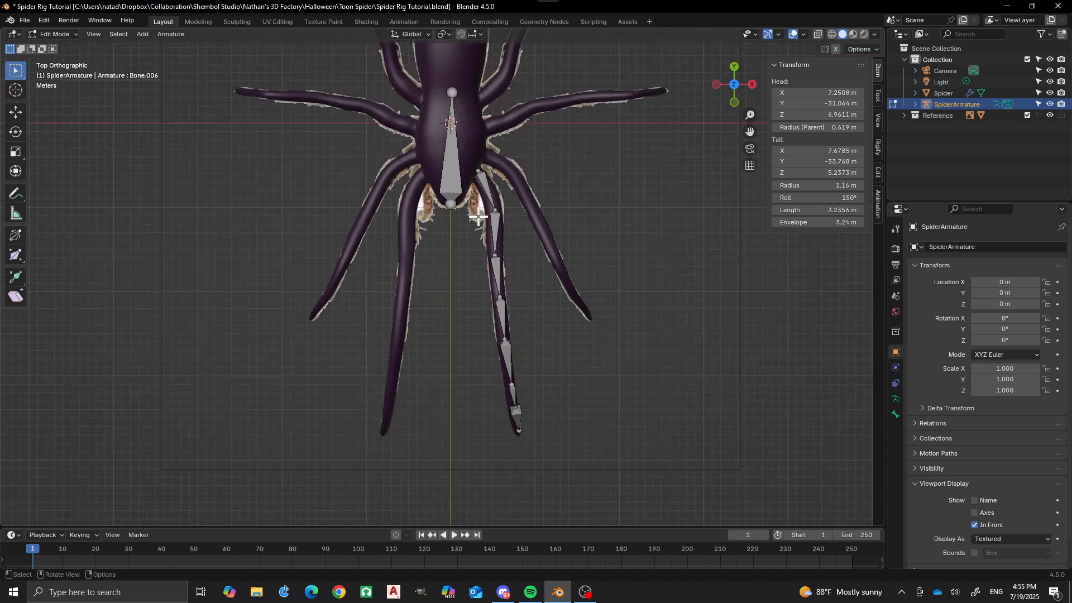
pyautogui.keyDown('shift'); pyautogui.moveTo(480, 215); pyautogui.dragTo(476, 311, button='middle'); pyautogui.keyUp('shift')
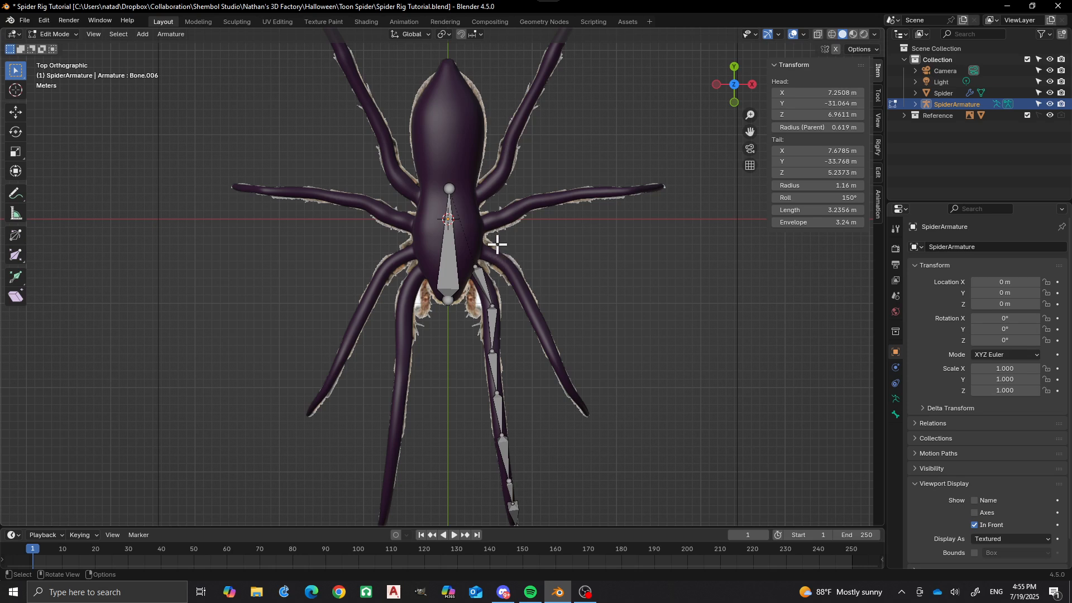
pyautogui.scroll(-3, 488, 218)
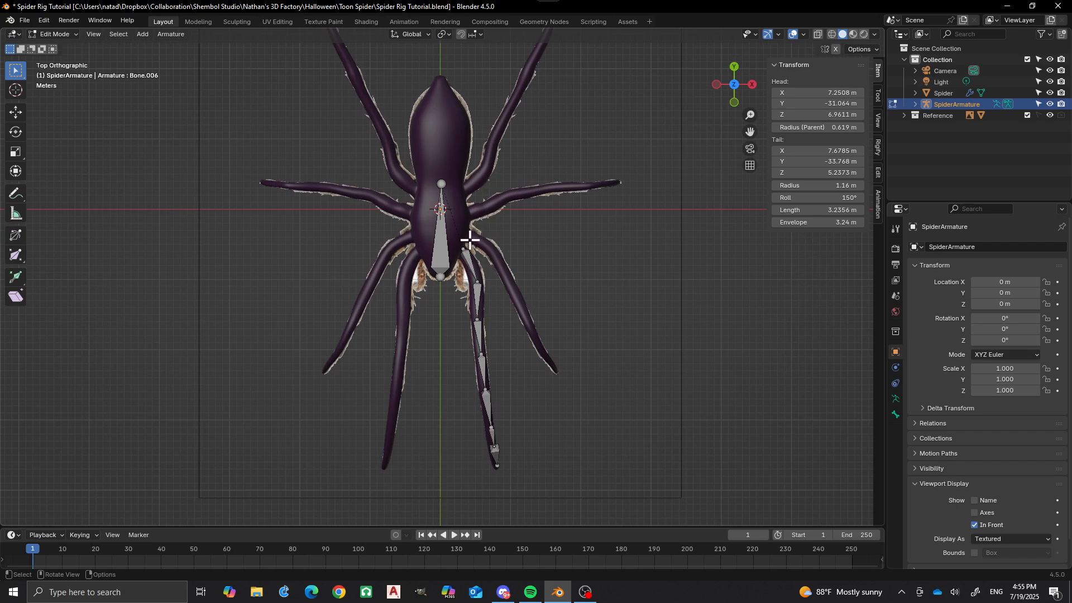
pyautogui.scroll(4, 470, 240)
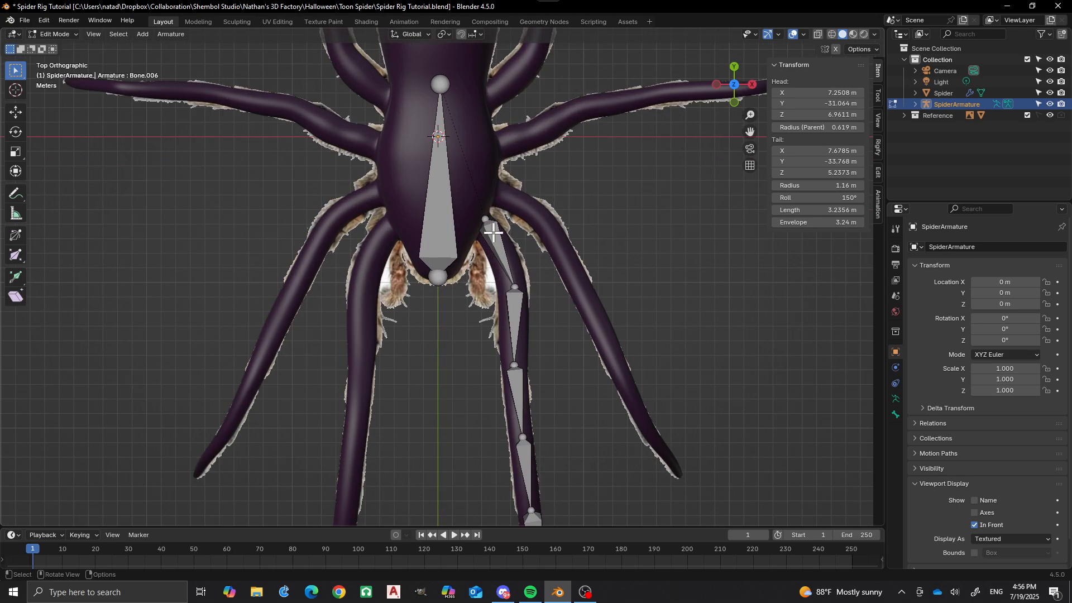
# Extrude two connected bones from the body bone's rear end, to the second leg's base at about X 4.2, Y -4.0 m and on to X 7.2, Y -5.7 m.
pyautogui.keyDown('ctrl'); pyautogui.rightClick(494, 191); pyautogui.keyUp('ctrl')
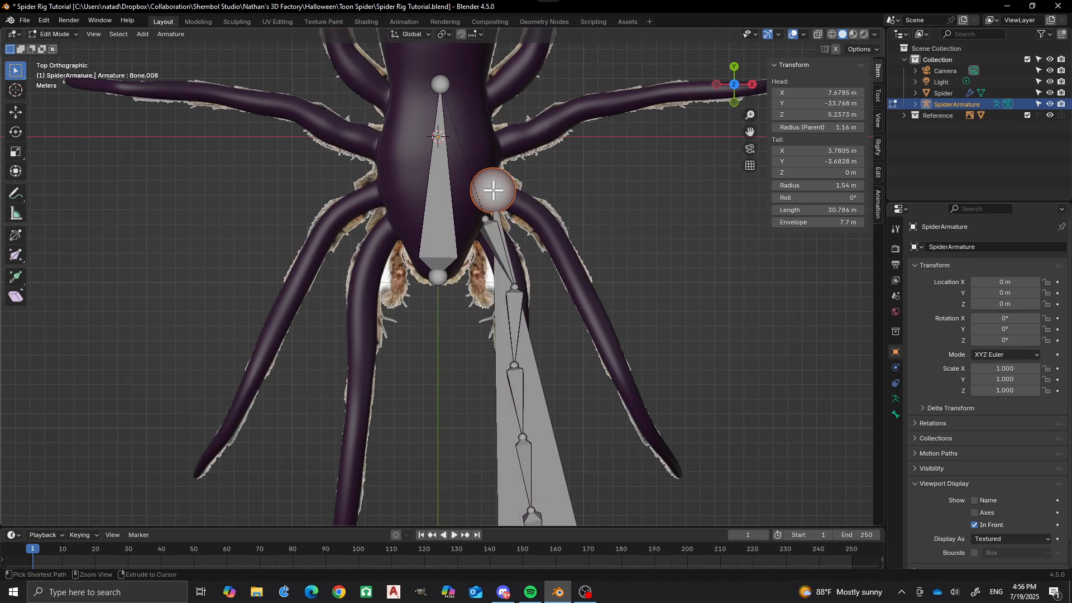
pyautogui.hotkey('ctrl', 'z')
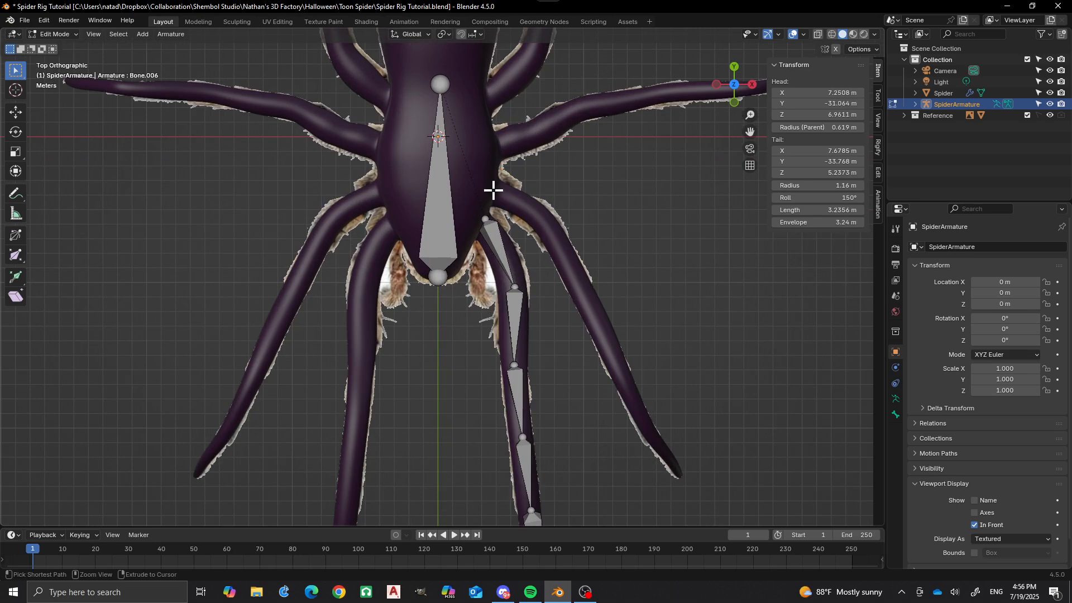
pyautogui.click(448, 88)
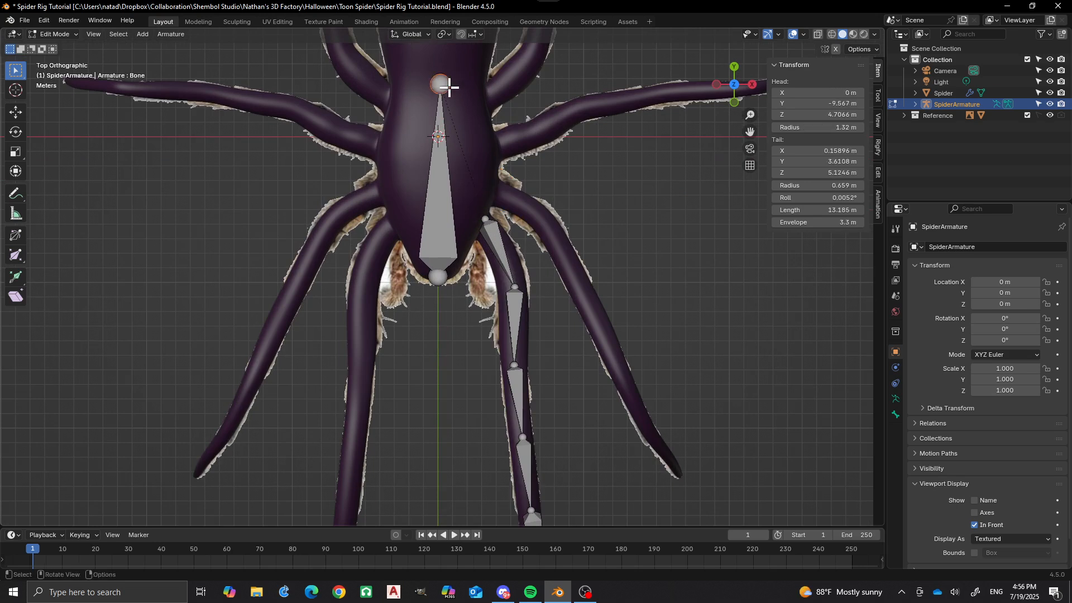
pyautogui.keyDown('ctrl'); pyautogui.rightClick(499, 194); pyautogui.keyUp('ctrl')
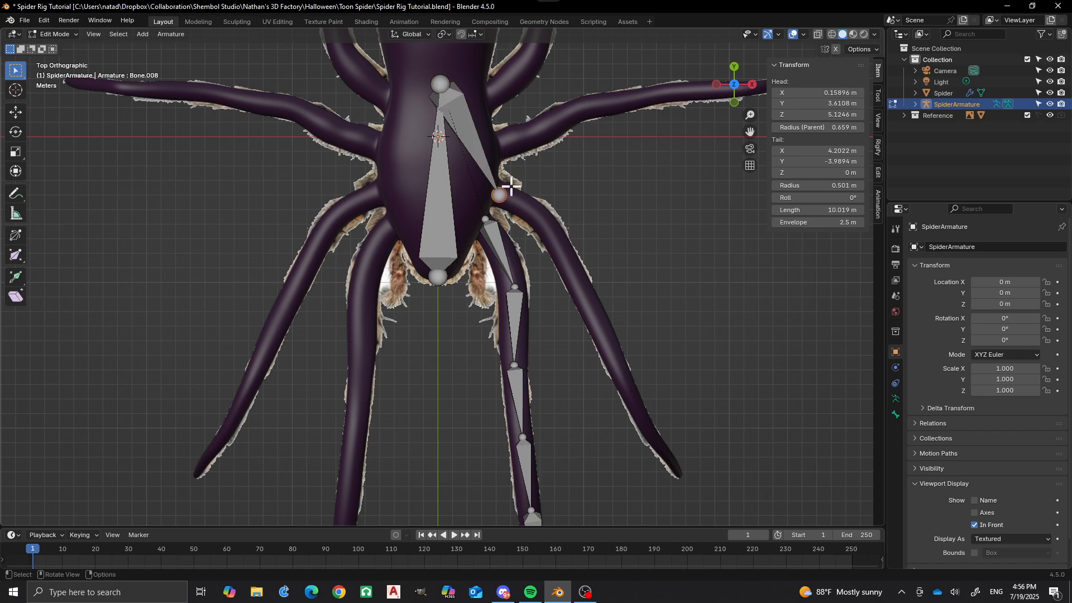
pyautogui.keyDown('ctrl'); pyautogui.rightClick(544, 219); pyautogui.keyUp('ctrl')
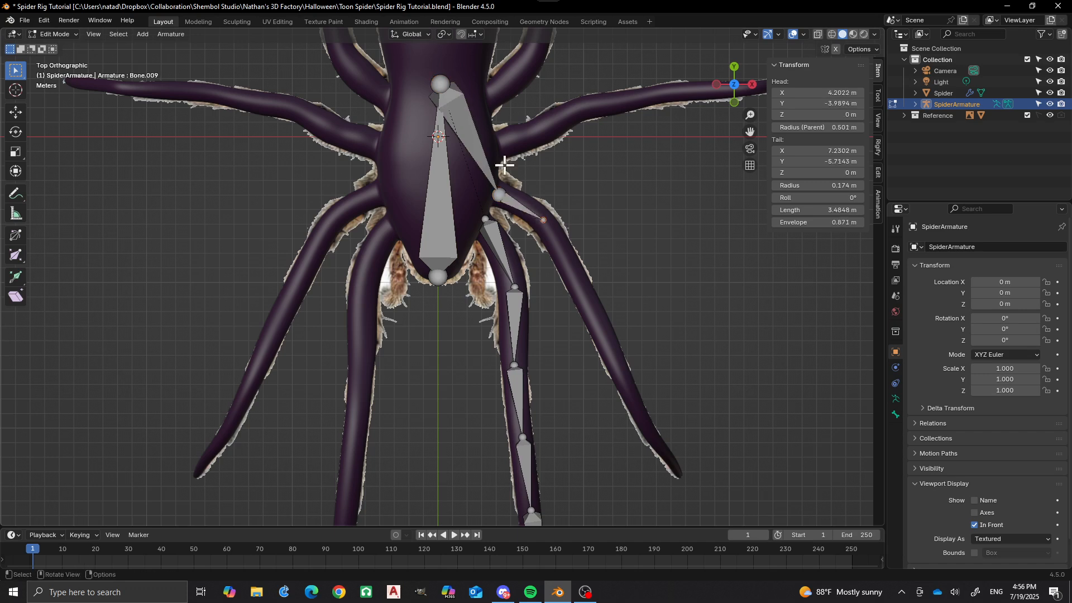
# Delete the bone linking the body bone's rear end to the second leg's base, keeping the first bone inside the leg.
pyautogui.click(483, 152)
pyautogui.press('x')
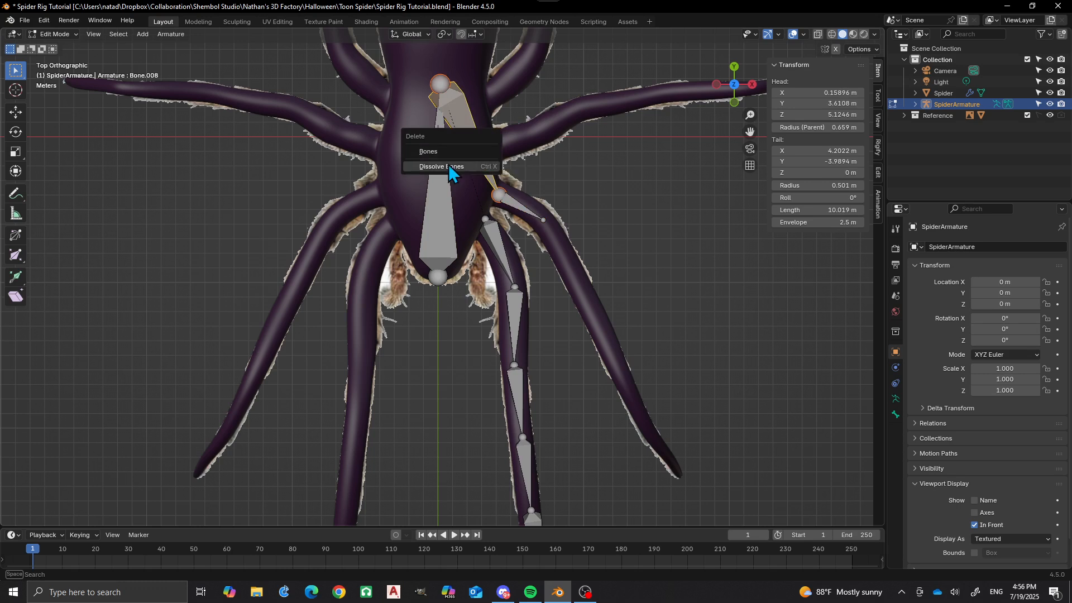
pyautogui.click(448, 152)
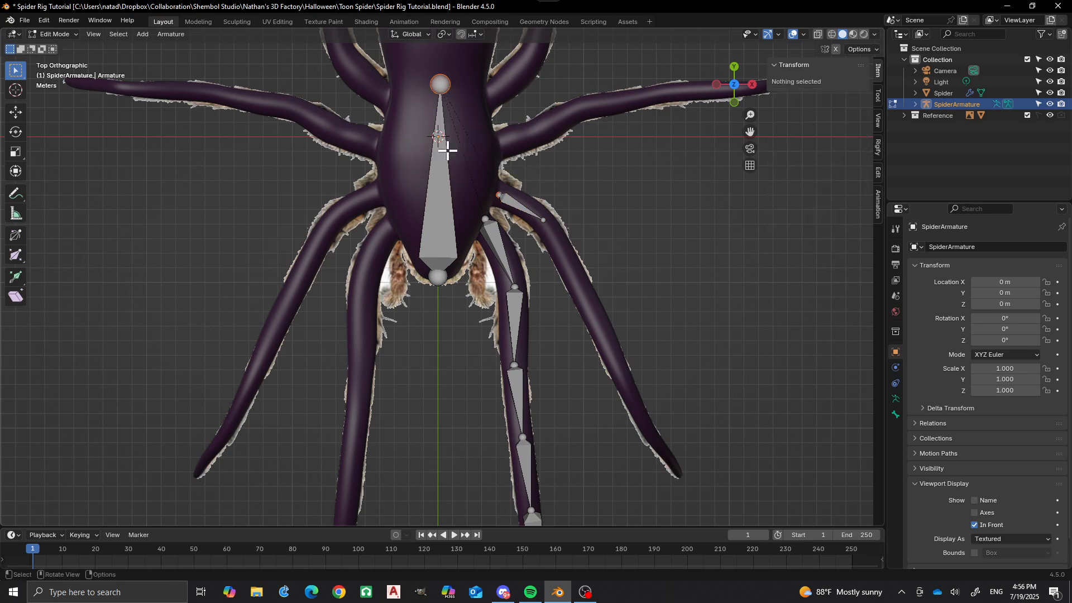
pyautogui.click(440, 84)
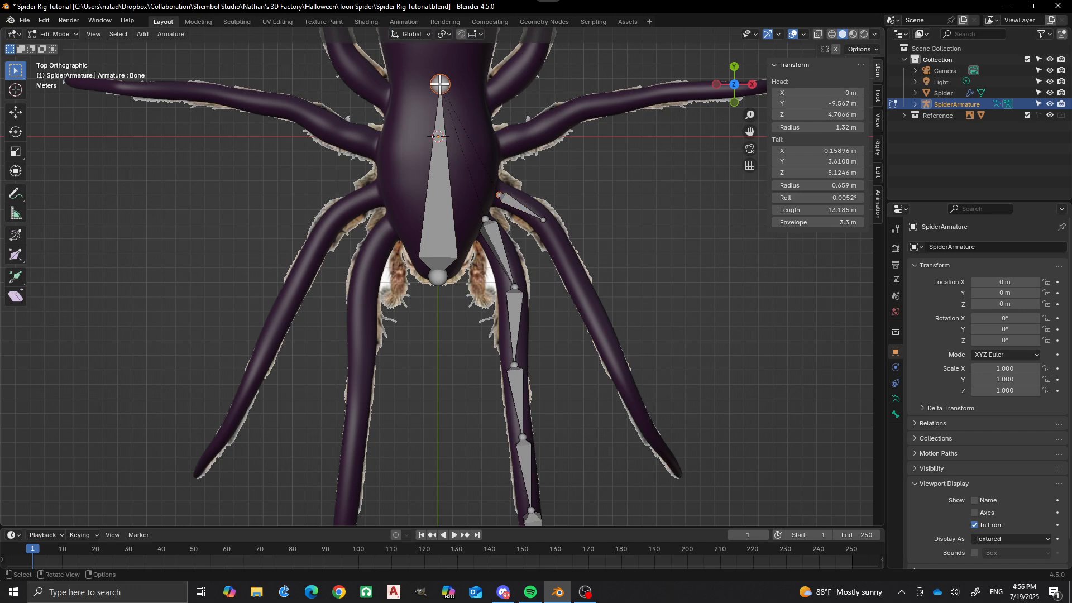
pyautogui.hotkey('ctrl', 'p')
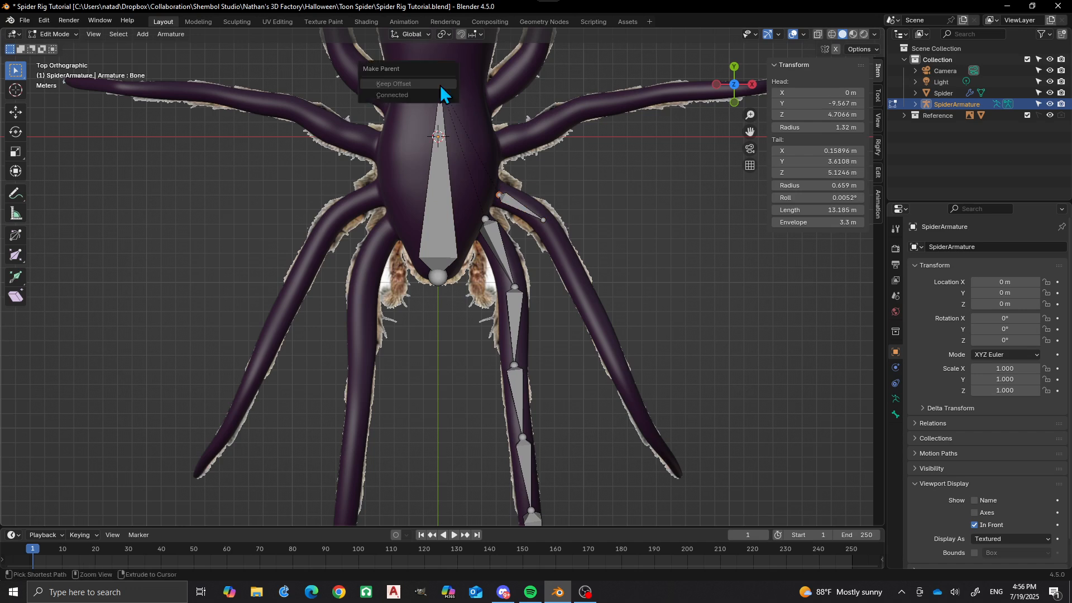
pyautogui.press('Escape')
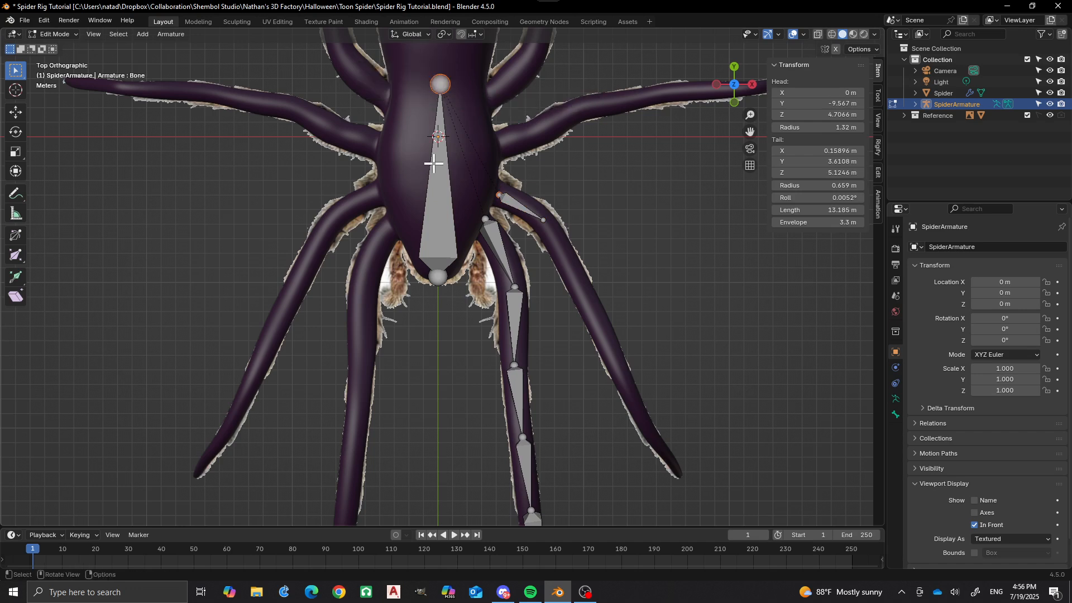
# Parent the second leg's first bone to the central body bone with Keep Offset.
pyautogui.click(515, 207)
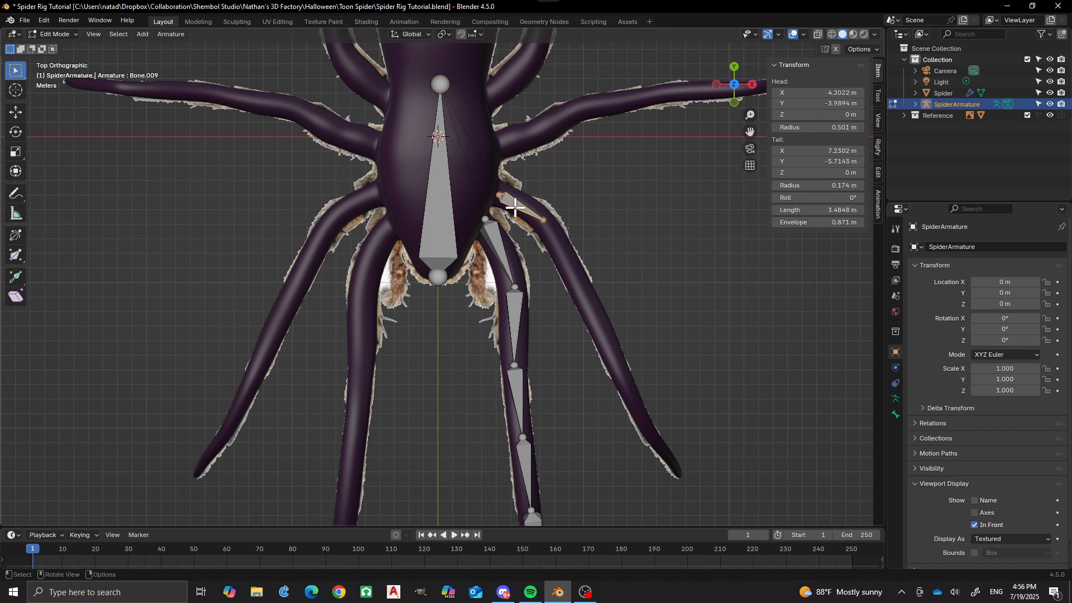
pyautogui.click(440, 115)
pyautogui.hotkey('ctrl', 'p')
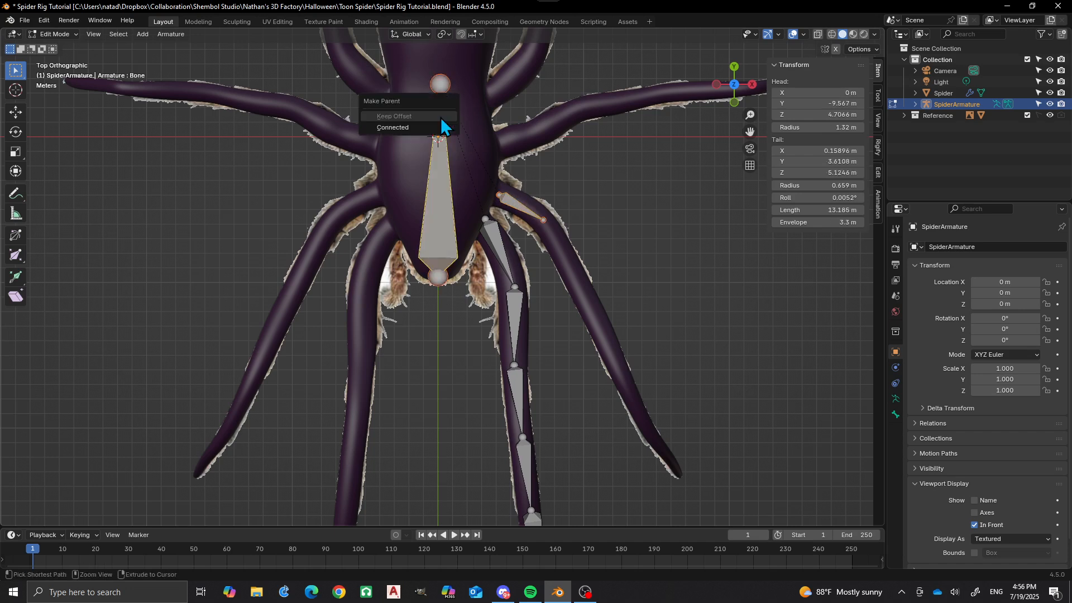
pyautogui.click(430, 117)
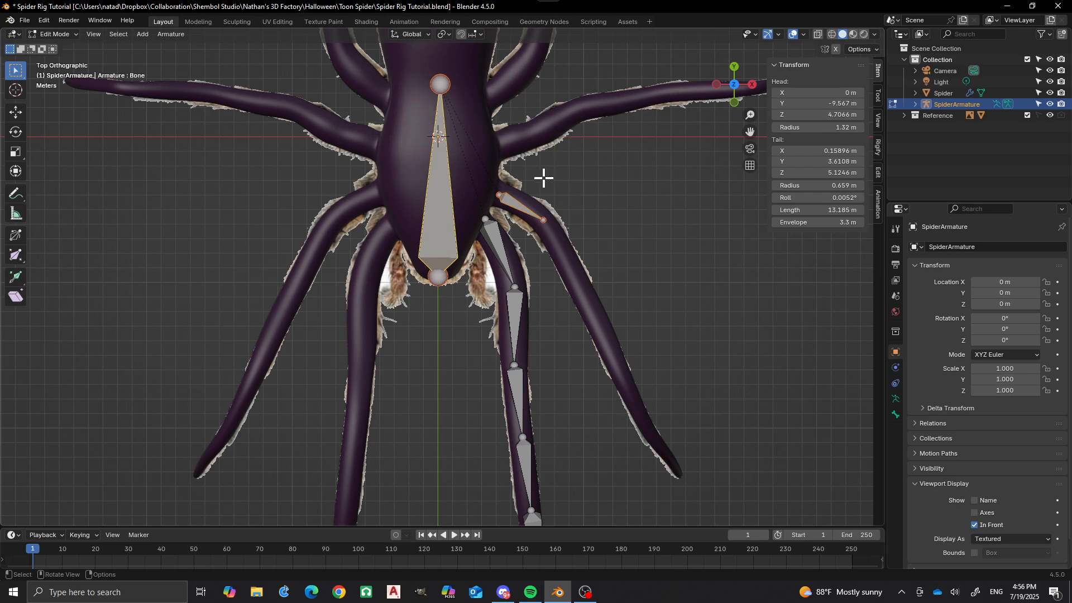
# Extrude five connected bones from the second leg's first bone along the leg to its tip at about X 16.6, Y -23.2 m.
pyautogui.click(564, 155)
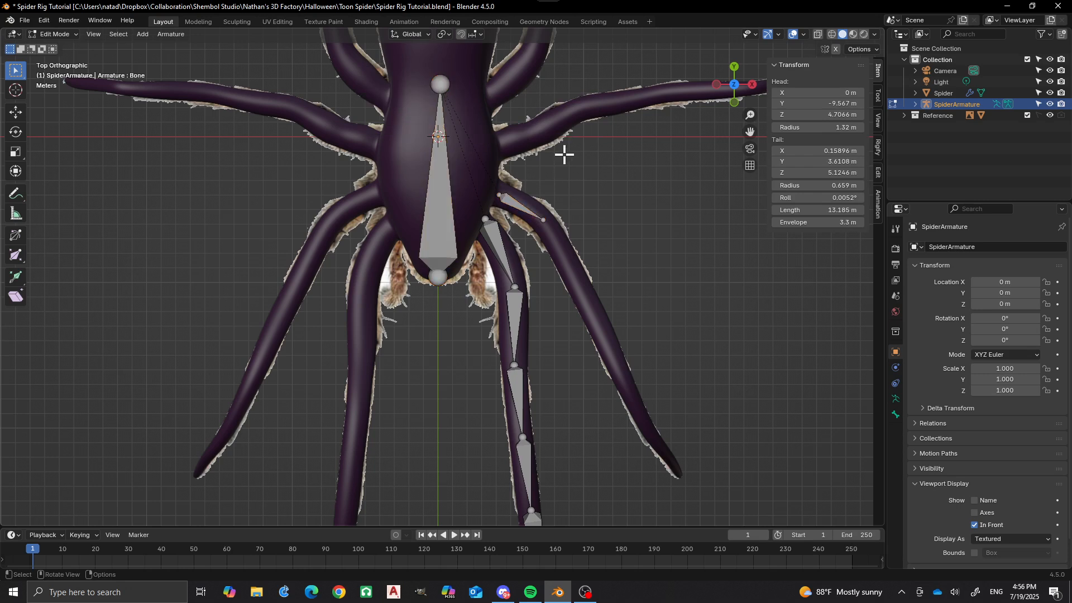
pyautogui.click(543, 219)
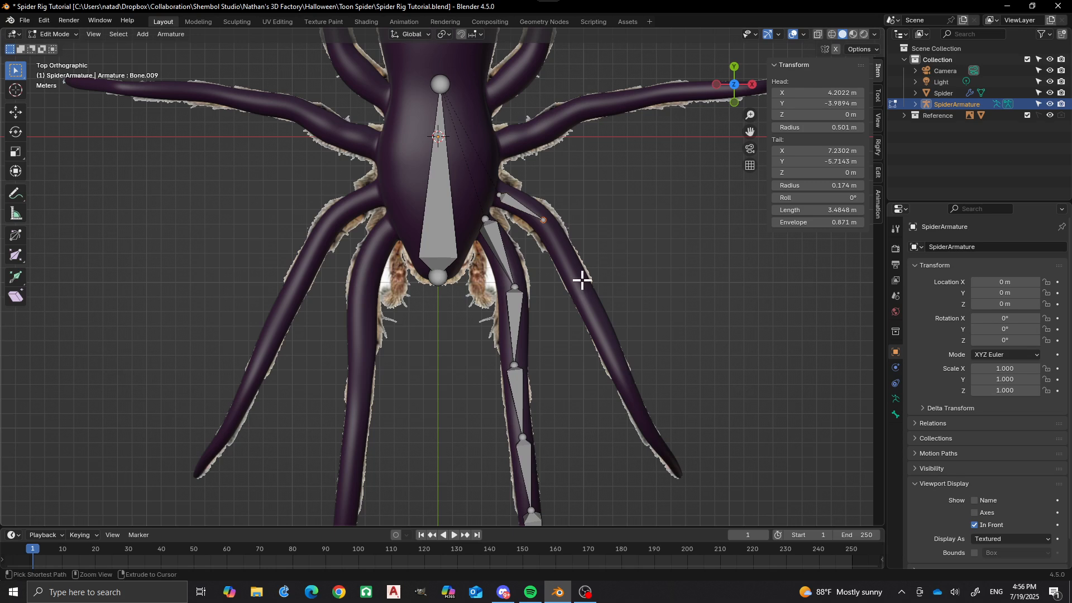
pyautogui.keyDown('ctrl'); pyautogui.rightClick(582, 280); pyautogui.keyUp('ctrl')
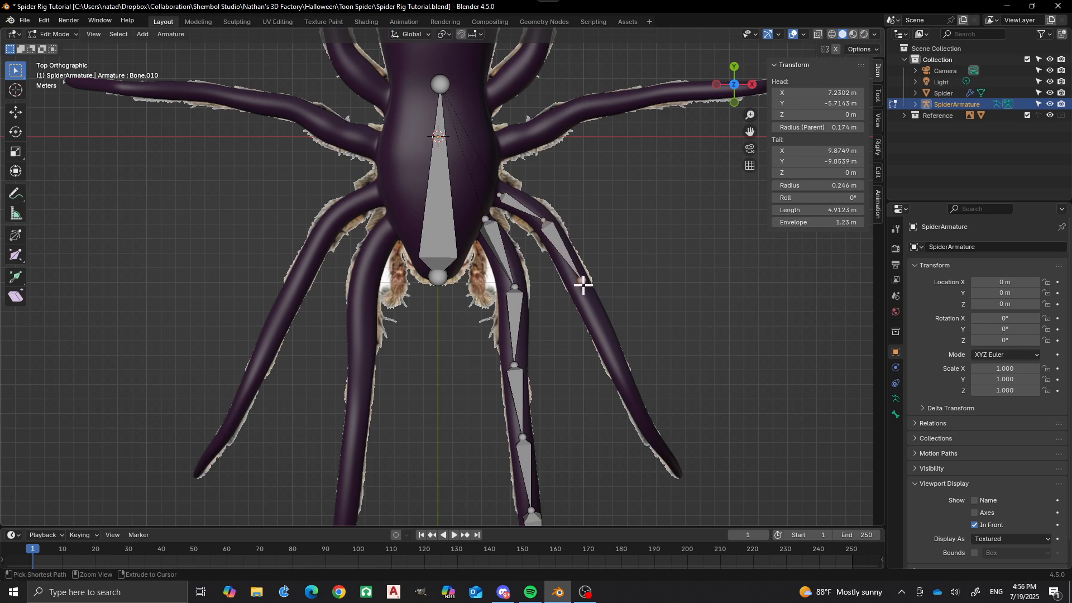
pyautogui.keyDown('ctrl'); pyautogui.rightClick(606, 338); pyautogui.keyUp('ctrl')
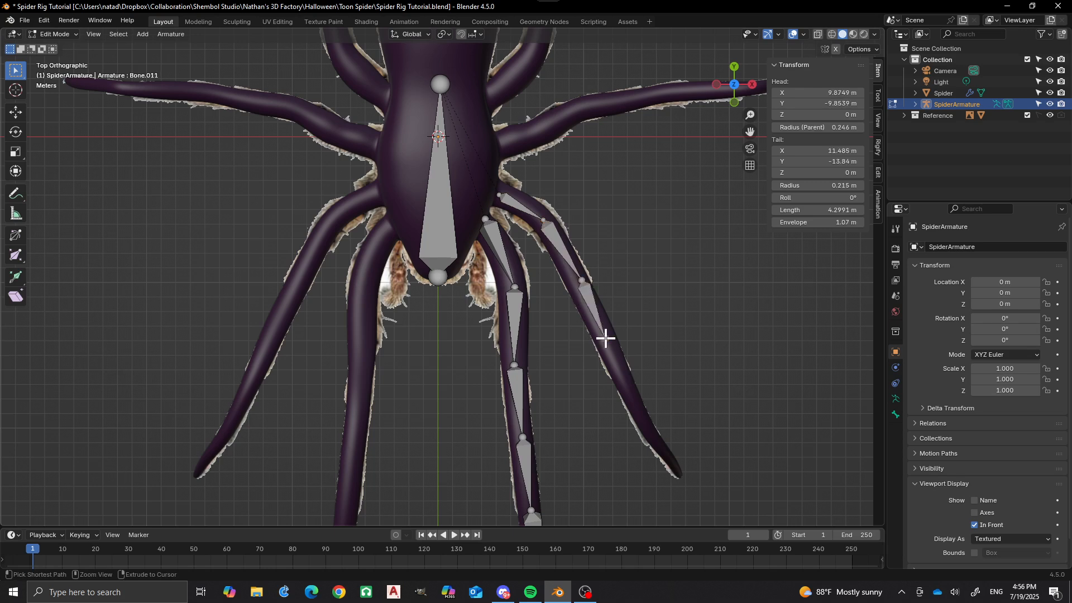
pyautogui.keyDown('ctrl'); pyautogui.rightClick(626, 386); pyautogui.keyUp('ctrl')
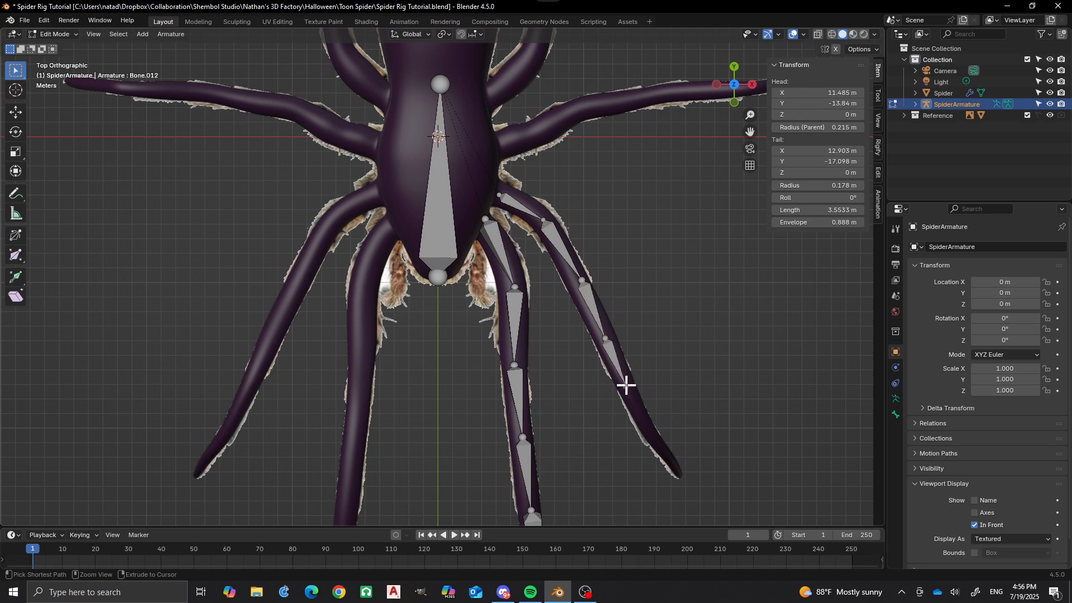
pyautogui.keyDown('ctrl'); pyautogui.rightClick(655, 440); pyautogui.keyUp('ctrl')
pyautogui.keyDown('ctrl'); pyautogui.rightClick(681, 476); pyautogui.keyUp('ctrl')
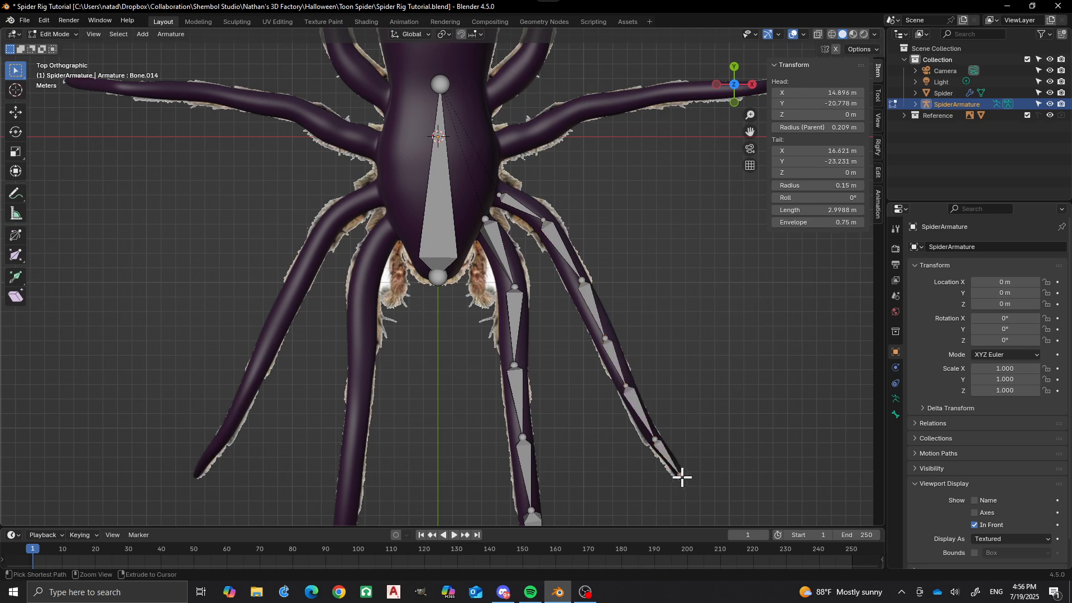
# Raise the second leg's base joint along Z to about 5.66 m, inside the mesh.
pyautogui.scroll(-4, 597, 374)
pyautogui.moveTo(597, 374); pyautogui.dragTo(469, 307, button='middle')
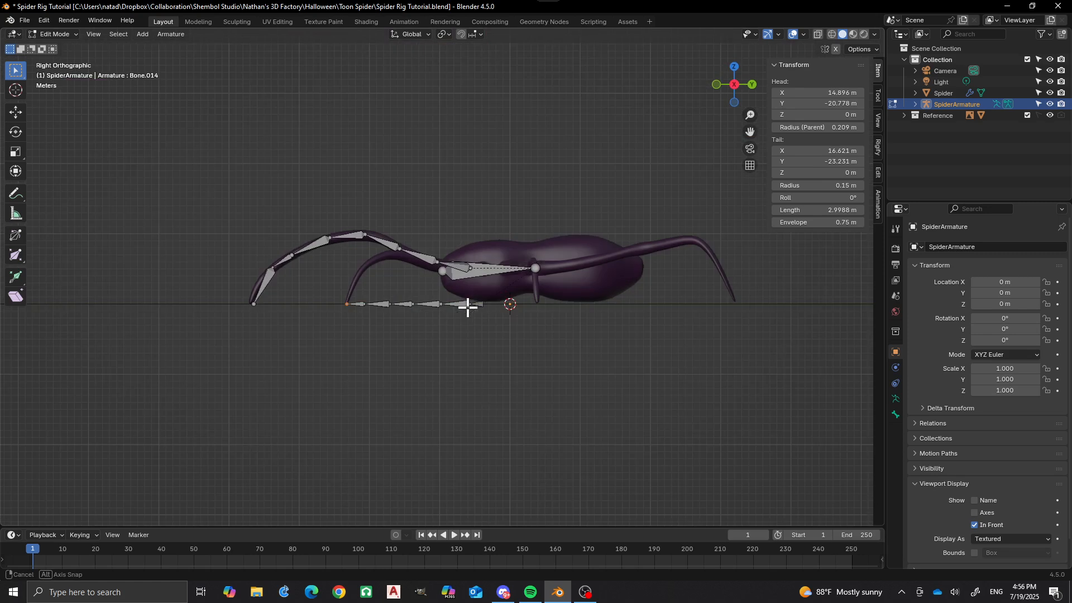
pyautogui.scroll(2, 469, 303)
pyautogui.scroll(1, 468, 303)
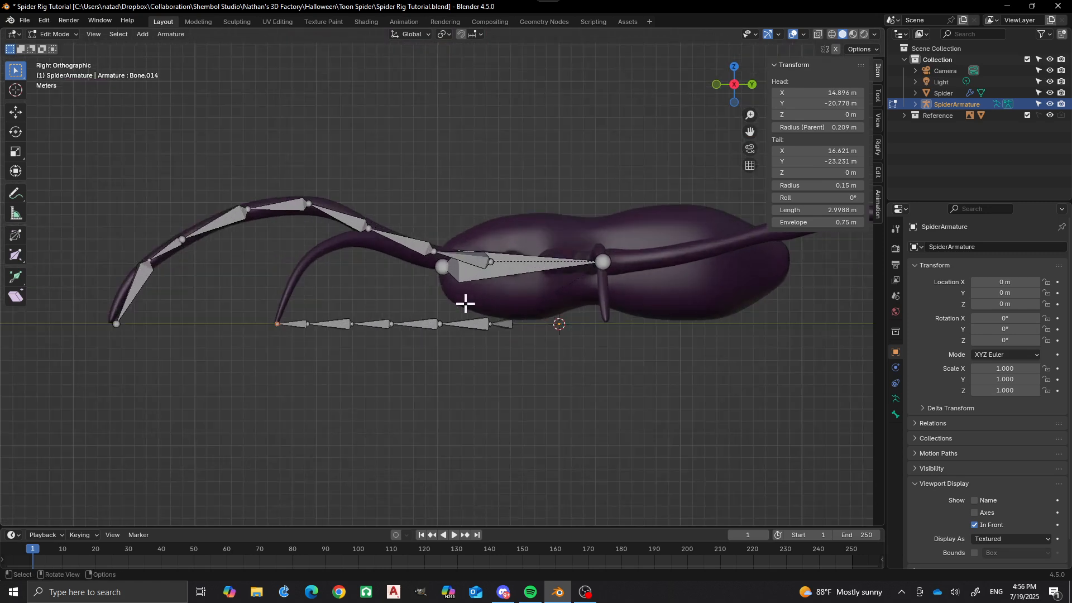
pyautogui.click(514, 325)
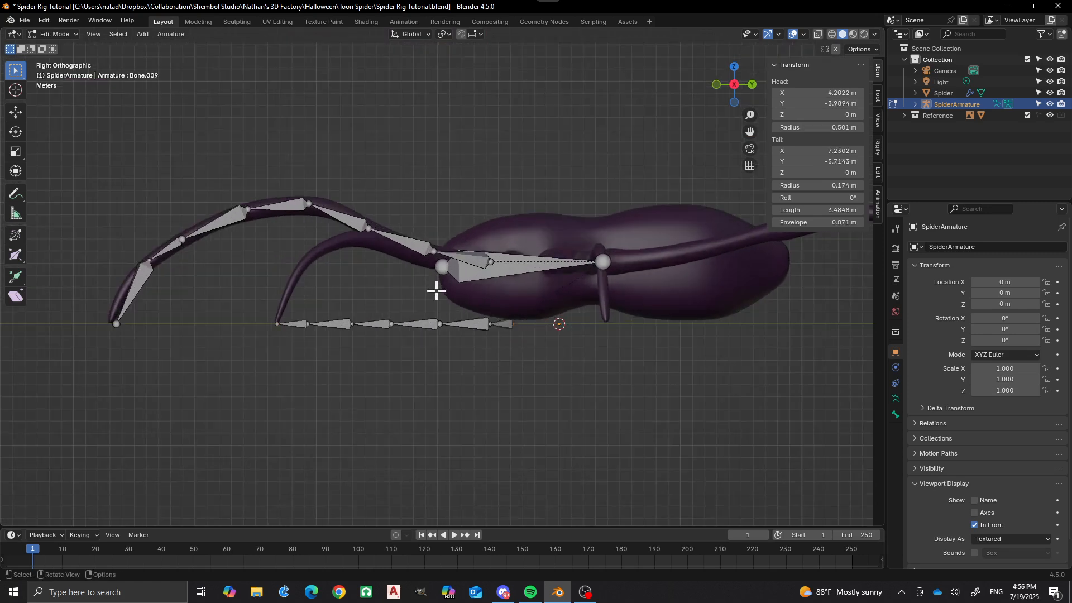
pyautogui.moveTo(435, 290)
pyautogui.mouseDown(button='middle')
pyautogui.moveTo(439, 337)
pyautogui.moveTo(430, 296)
pyautogui.mouseUp(button='middle')
pyautogui.press('g')
pyautogui.press('z')
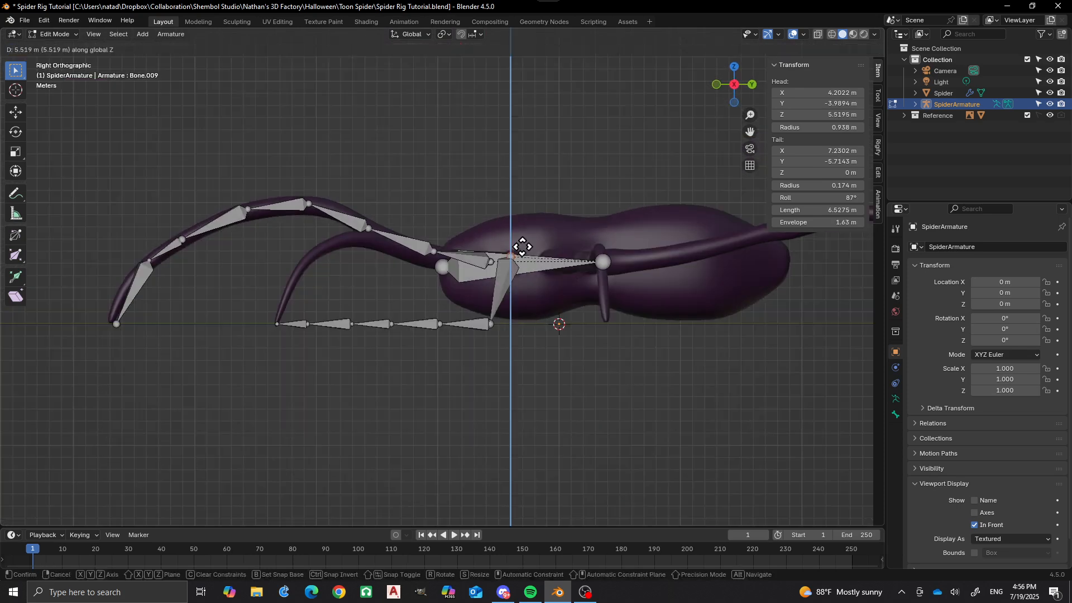
pyautogui.click(523, 245)
# Raise the second leg's next two joints along Z to about 5.61 m and 5.70 m to follow the mesh.
pyautogui.click(490, 326)
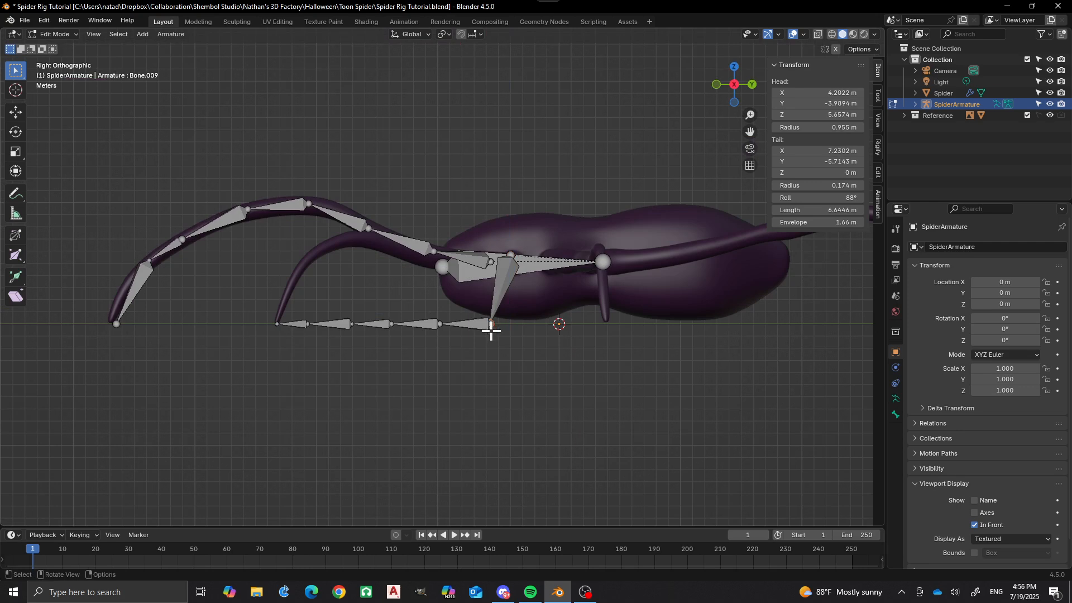
pyautogui.press('g')
pyautogui.press('z')
pyautogui.click(490, 263)
pyautogui.scroll(-2, 406, 268)
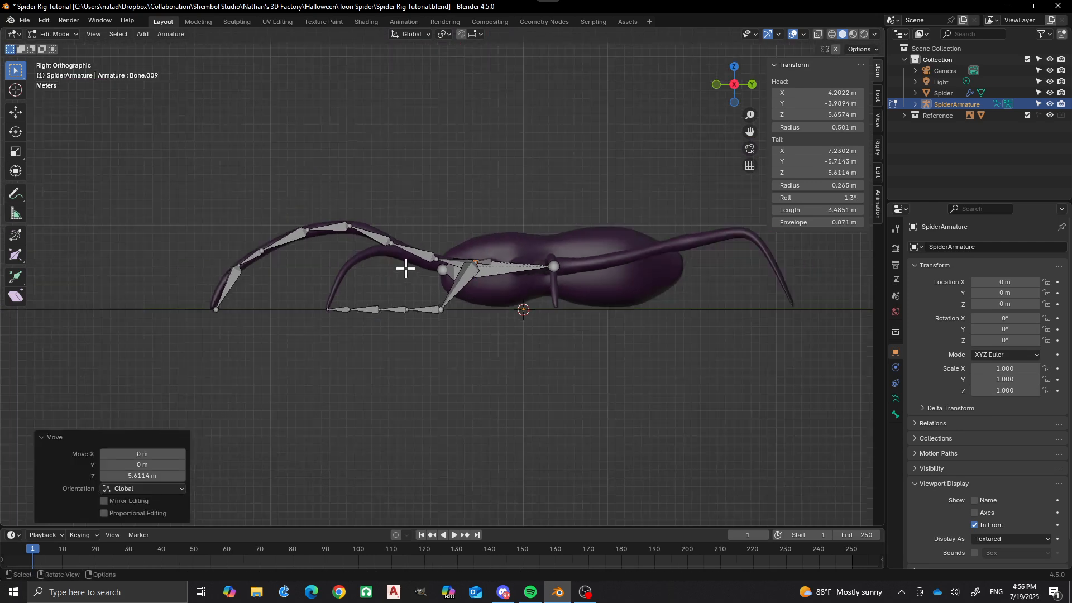
pyautogui.moveTo(406, 269); pyautogui.dragTo(414, 311, button='middle')
pyautogui.scroll(3, 479, 314)
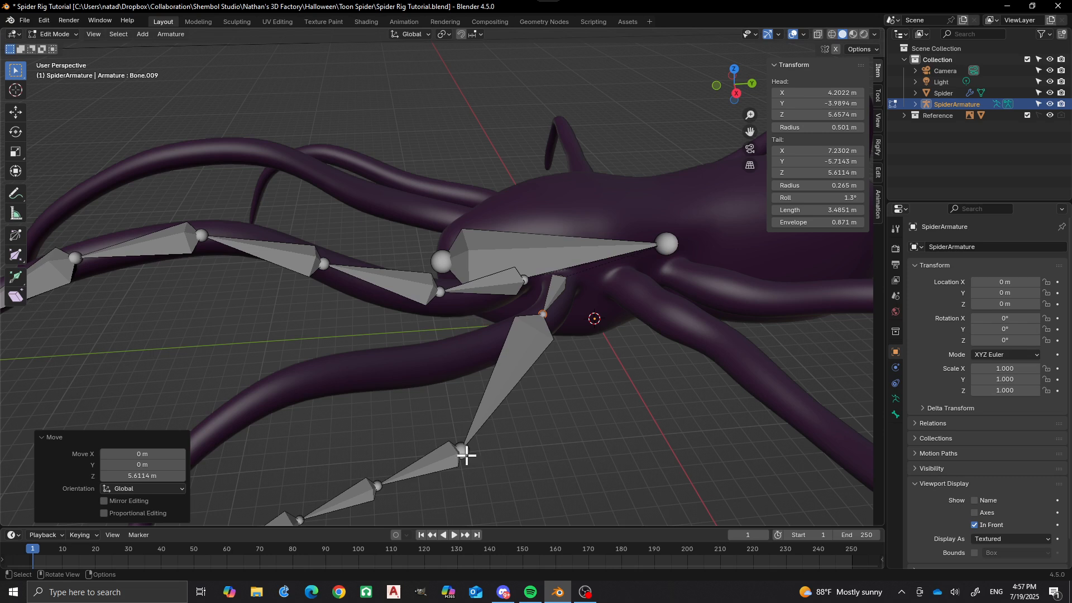
pyautogui.click(462, 450)
pyautogui.press('g')
pyautogui.press('z')
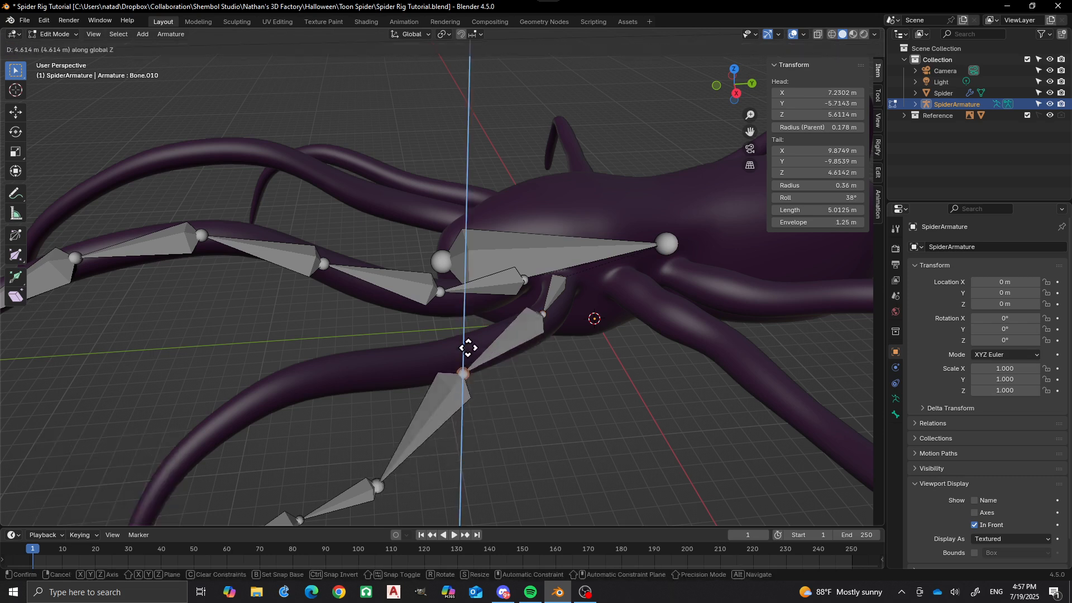
pyautogui.click(467, 330)
# Raise the joint at the end of the second leg's third bone along Z to about 6.71 m.
pyautogui.scroll(-2, 400, 268)
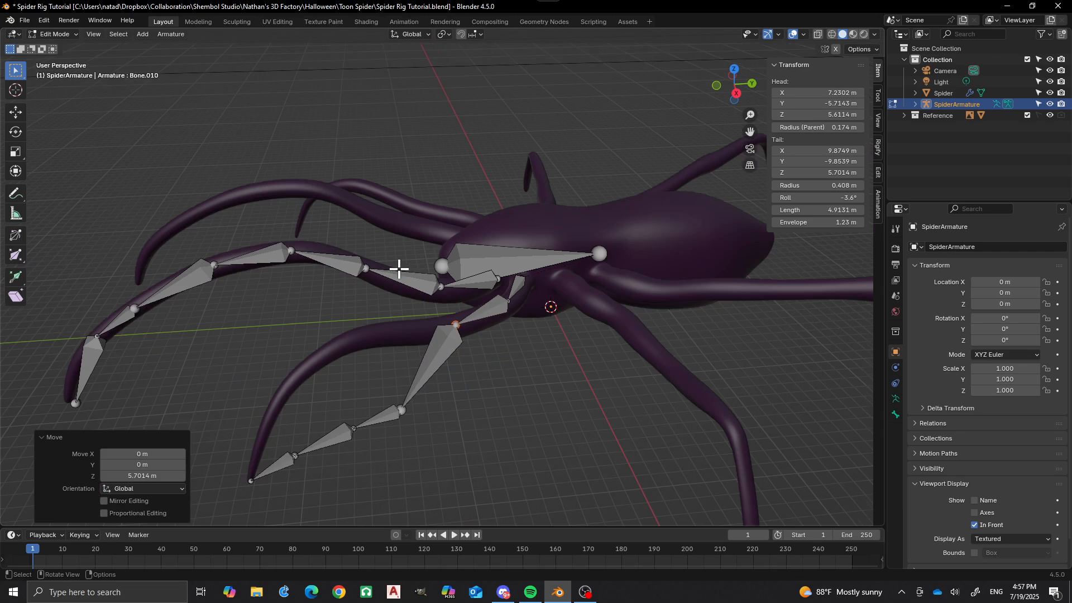
pyautogui.click(402, 386)
pyautogui.click(400, 409)
pyautogui.press('g')
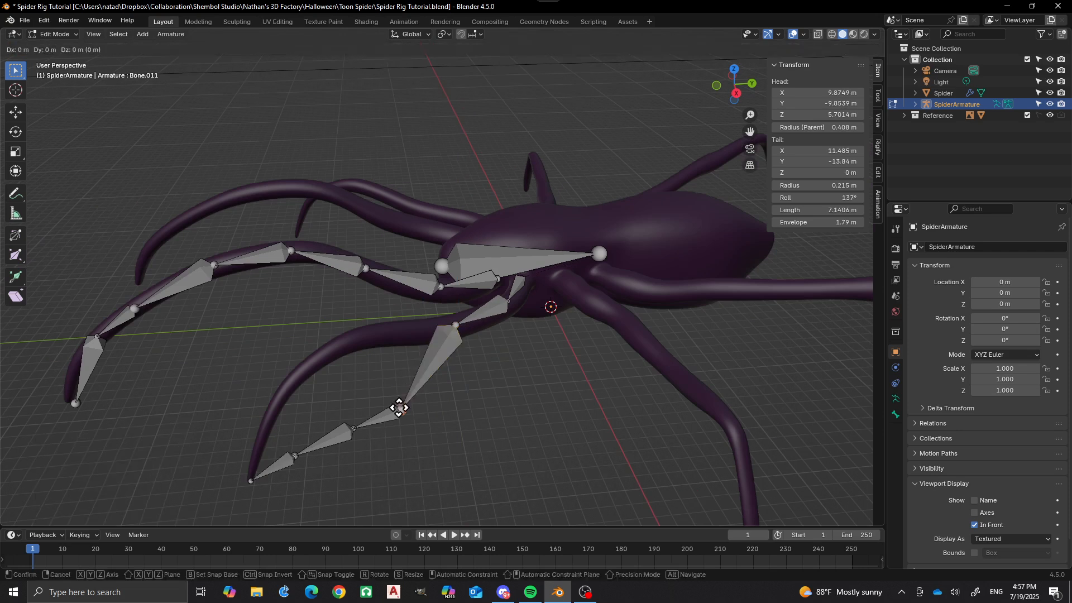
pyautogui.press('z')
pyautogui.click(397, 326)
# Raise the second leg's last two joints before the tip along Z to about 7.06 m and 5.27 m.
pyautogui.moveTo(397, 326); pyautogui.dragTo(350, 246, button='middle')
pyautogui.scroll(2, 350, 246)
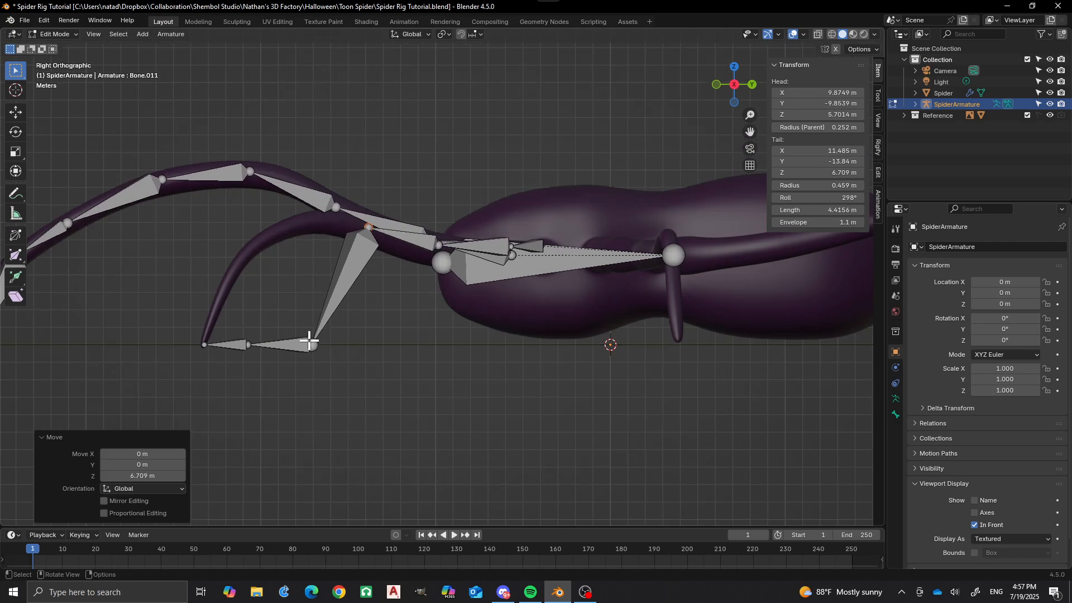
pyautogui.click(312, 342)
pyautogui.press('g')
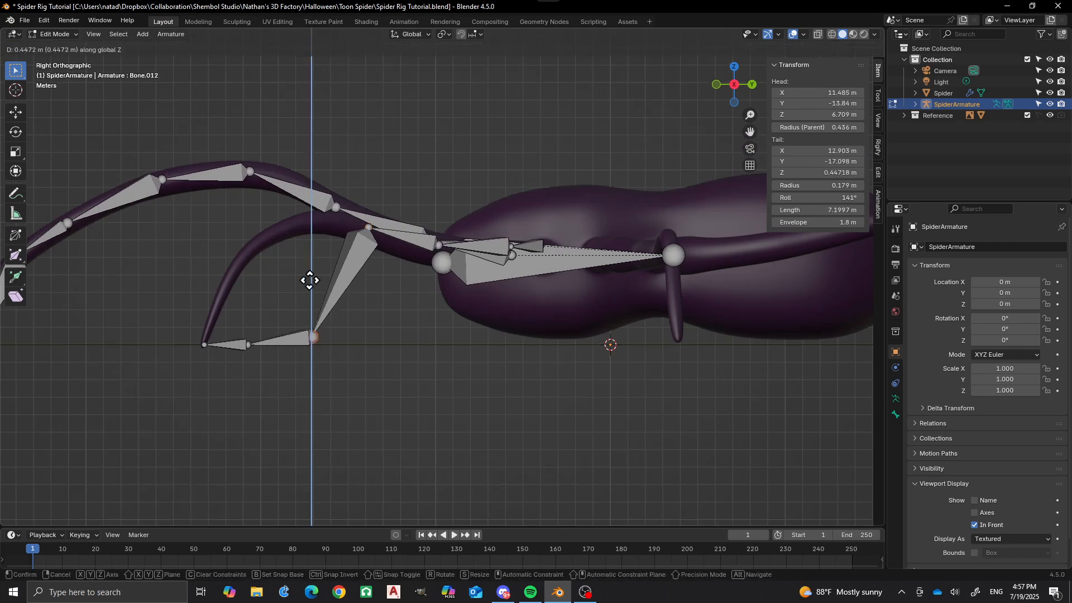
pyautogui.press('z')
pyautogui.click(303, 244)
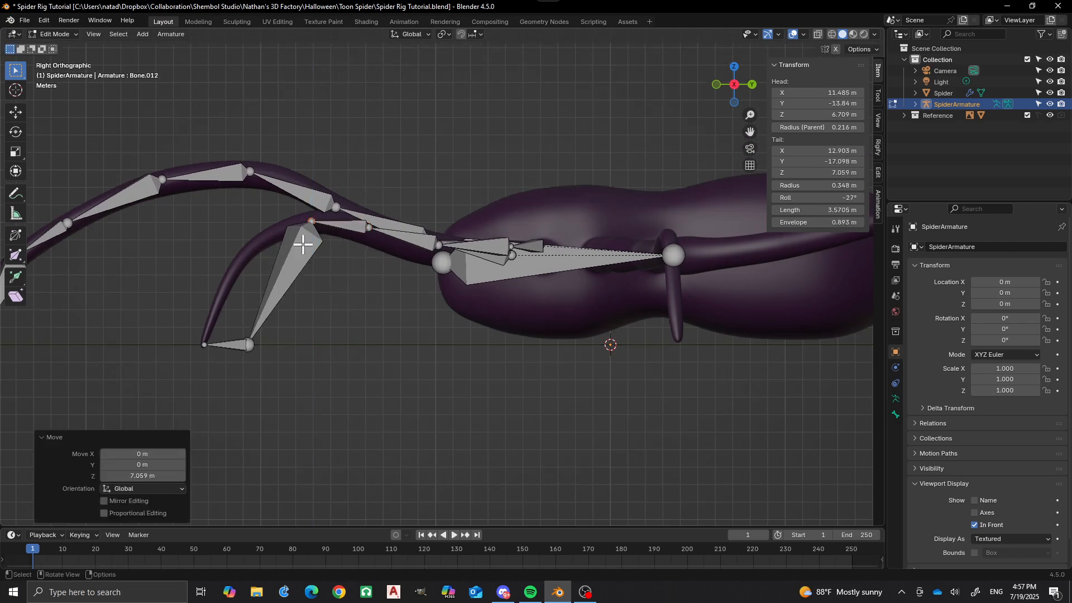
pyautogui.click(243, 342)
pyautogui.press('g')
pyautogui.press('z')
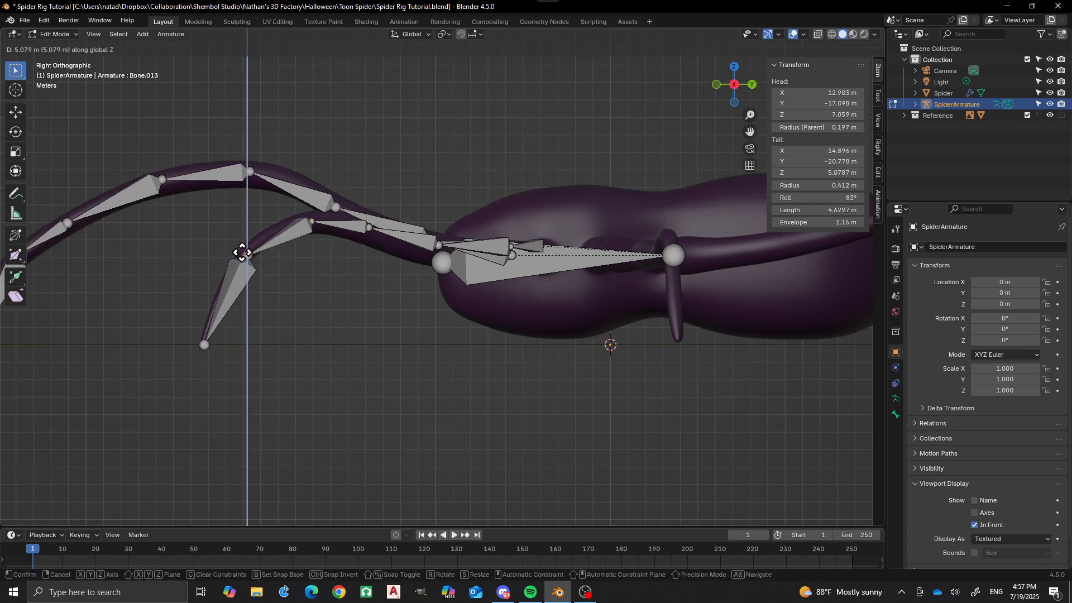
pyautogui.click(242, 250)
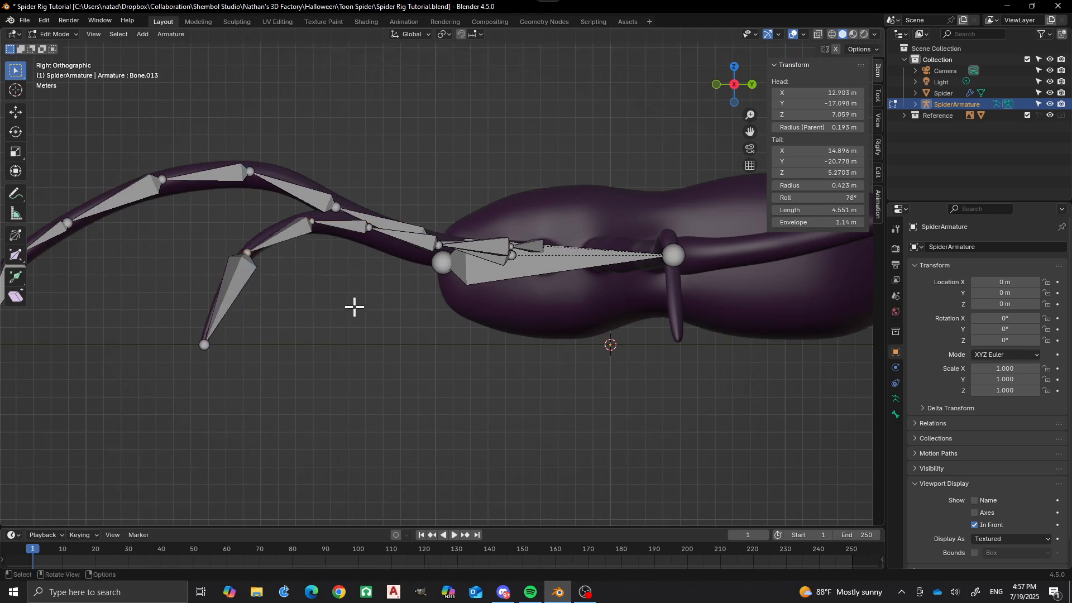
# From the top view, extrude two connected bones from the body bone's rear end, to about X 4.2, Y -0.8 m and on to X 9.5, Y 2.0 m.
pyautogui.moveTo(354, 307); pyautogui.dragTo(457, 371, button='middle')
pyautogui.moveTo(495, 253)
pyautogui.keyDown('shift'); pyautogui.mouseDown(button='middle')
pyautogui.moveTo(526, 246)
pyautogui.moveTo(495, 271)
pyautogui.mouseUp(button='middle'); pyautogui.keyUp('shift')
pyautogui.scroll(2, 534, 250)
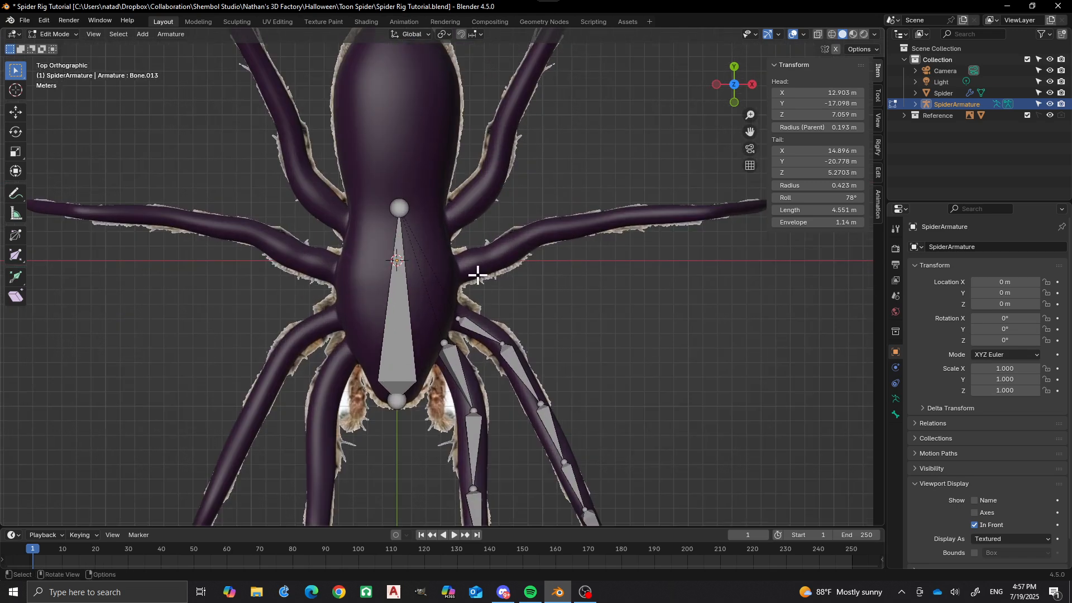
pyautogui.scroll(-2, 461, 262)
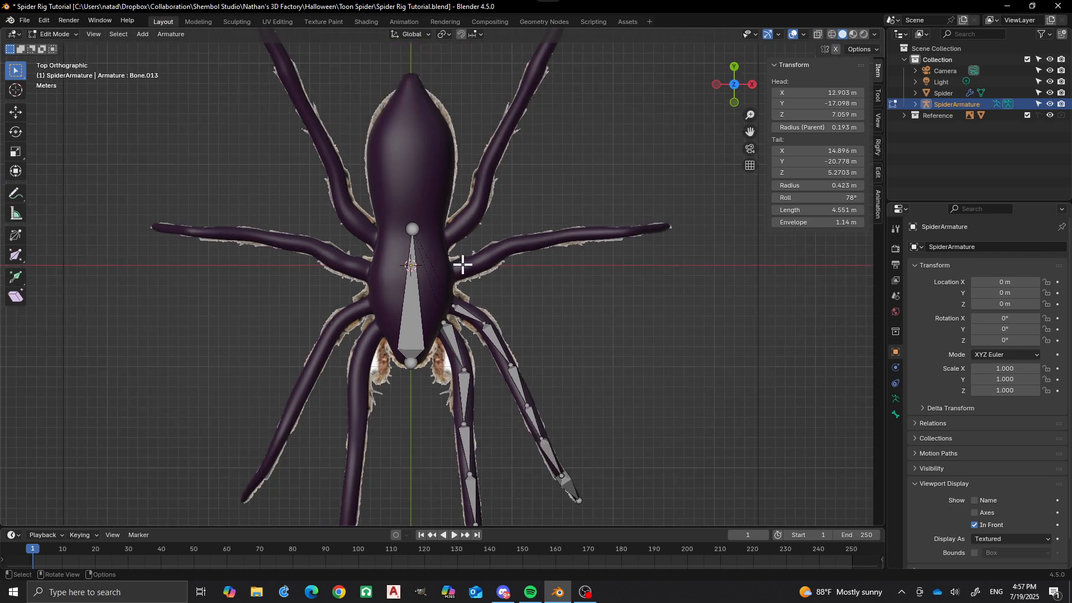
pyautogui.scroll(1, 450, 300)
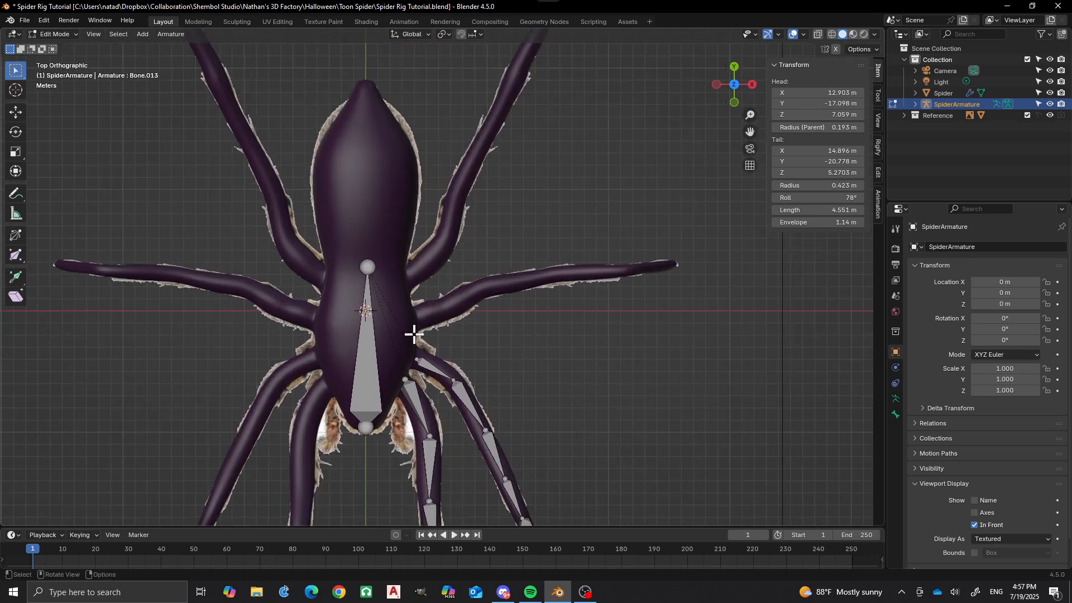
pyautogui.click(368, 267)
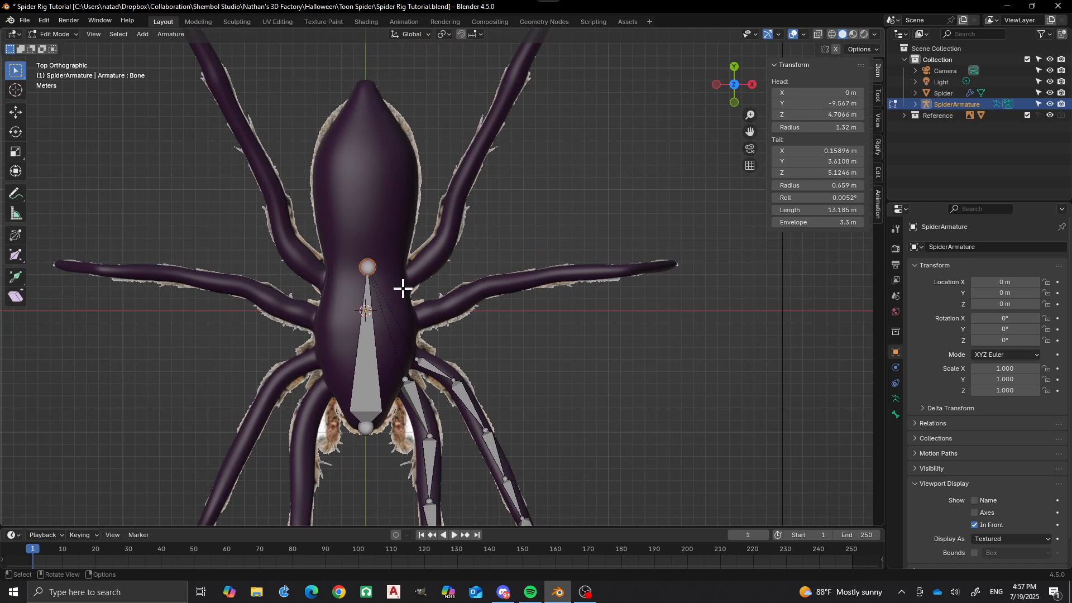
pyautogui.keyDown('ctrl'); pyautogui.rightClick(418, 320); pyautogui.keyUp('ctrl')
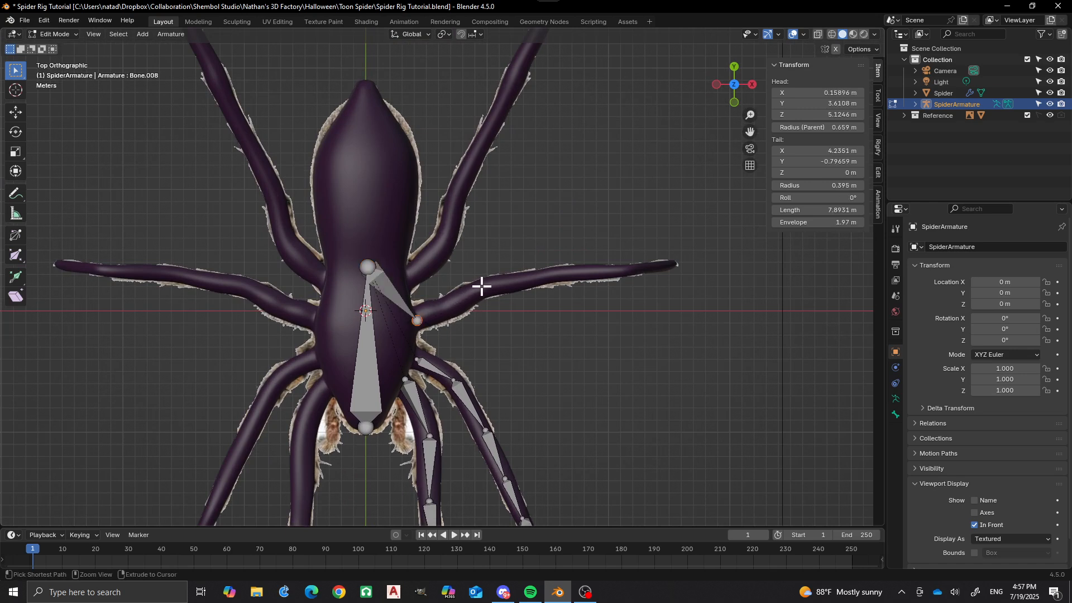
pyautogui.keyDown('ctrl'); pyautogui.rightClick(482, 286); pyautogui.keyUp('ctrl')
# Delete the bone linking the body bone's rear end to the third leg's base.
pyautogui.click(389, 284)
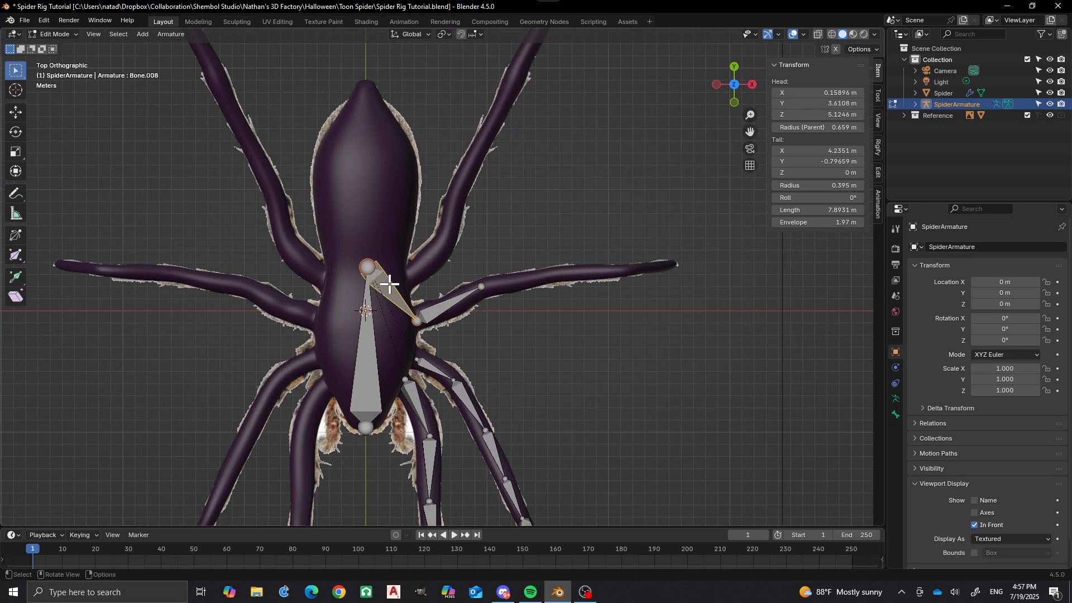
pyautogui.press('x')
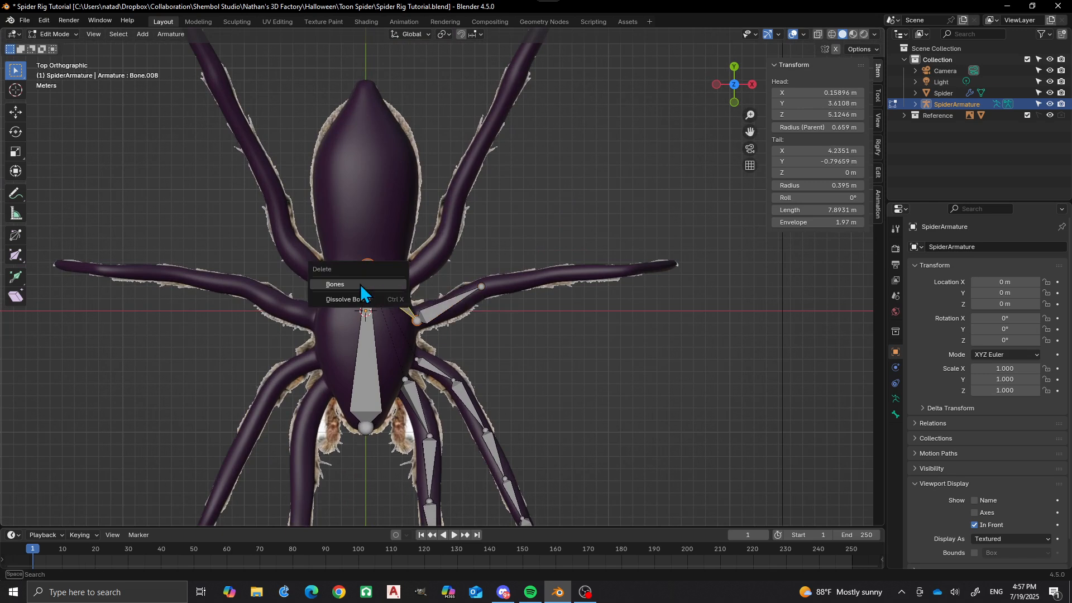
pyautogui.click(360, 285)
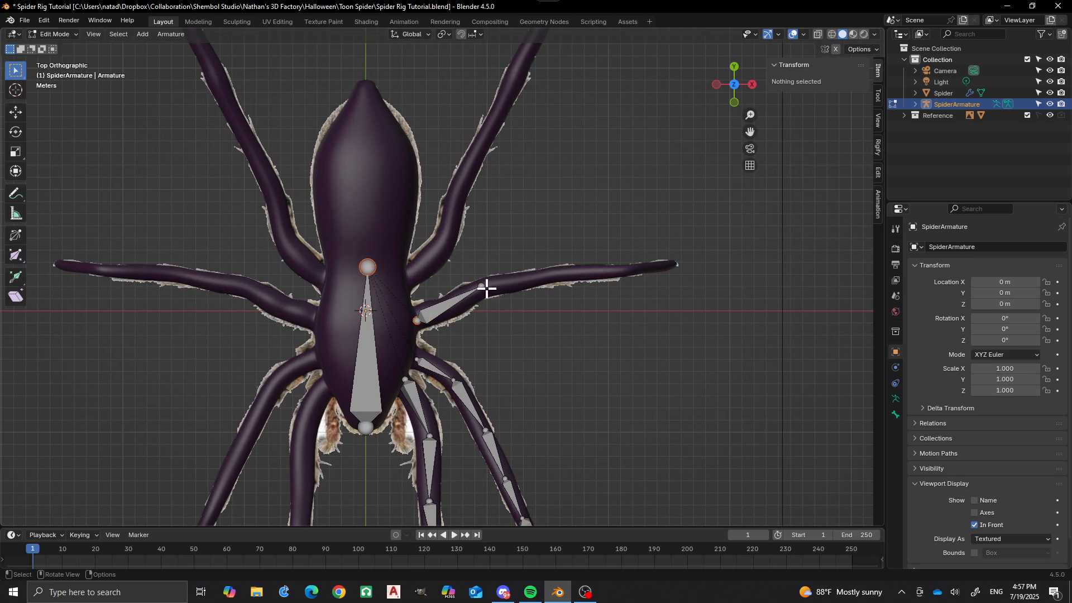
# Extrude four connected bones from the third leg's first bone along the leg to its tip at about X 25.4, Y 3.8 m.
pyautogui.click(485, 287)
pyautogui.keyDown('ctrl'); pyautogui.rightClick(525, 281); pyautogui.keyUp('ctrl')
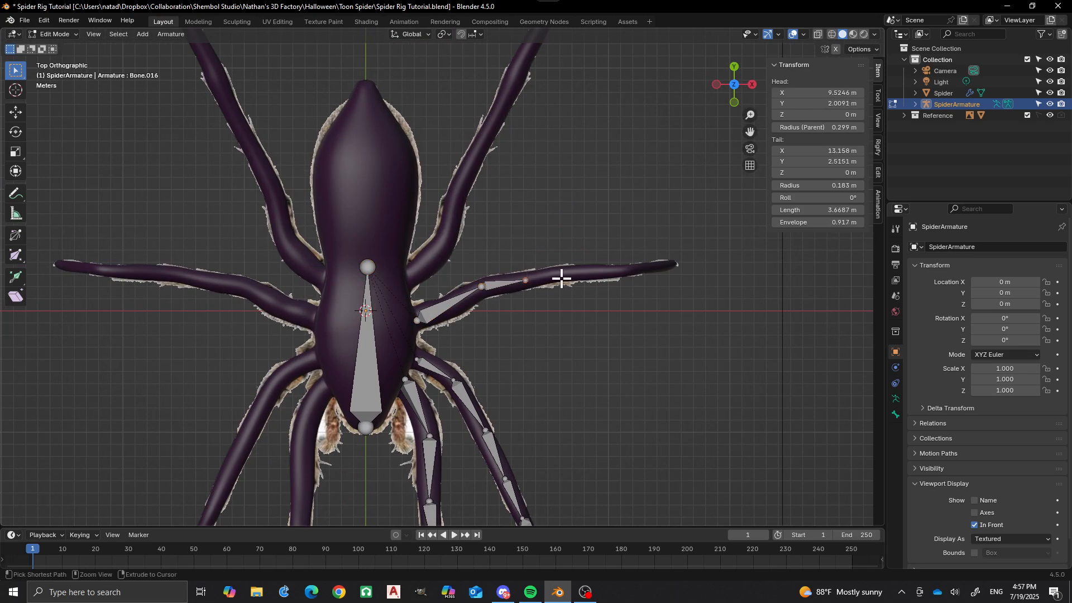
pyautogui.keyDown('ctrl'); pyautogui.rightClick(564, 272); pyautogui.keyUp('ctrl')
pyautogui.keyDown('ctrl'); pyautogui.rightClick(624, 269); pyautogui.keyUp('ctrl')
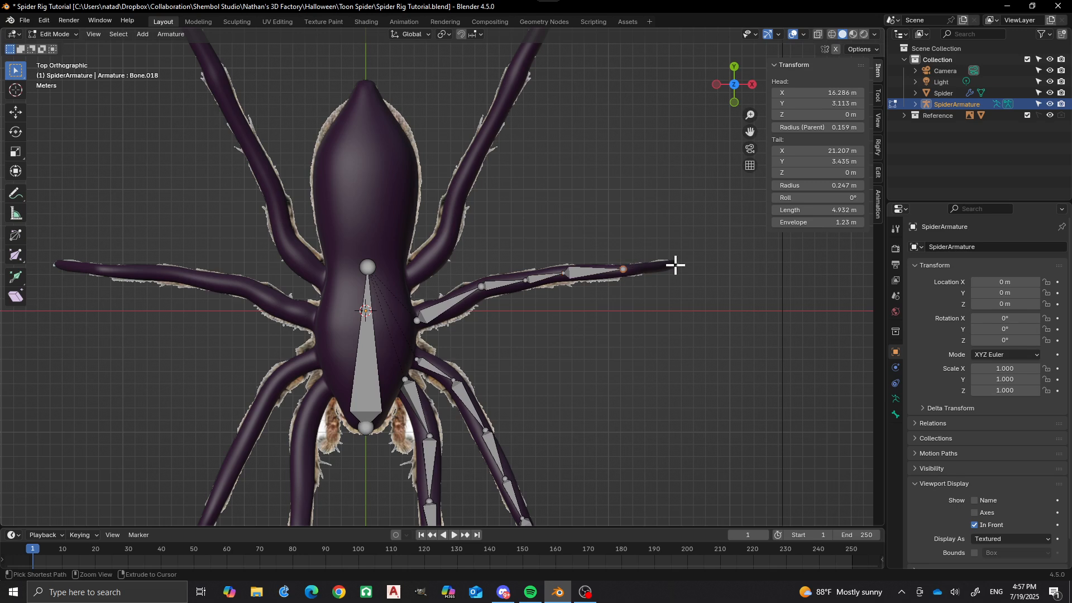
pyautogui.keyDown('ctrl'); pyautogui.rightClick(675, 264); pyautogui.keyUp('ctrl')
# Raise the third leg's base joint along Z to about 5.55 m, inside the mesh.
pyautogui.moveTo(675, 266); pyautogui.dragTo(451, 258, button='middle')
pyautogui.moveTo(503, 374); pyautogui.dragTo(528, 356, button='middle')
pyautogui.scroll(4, 526, 355)
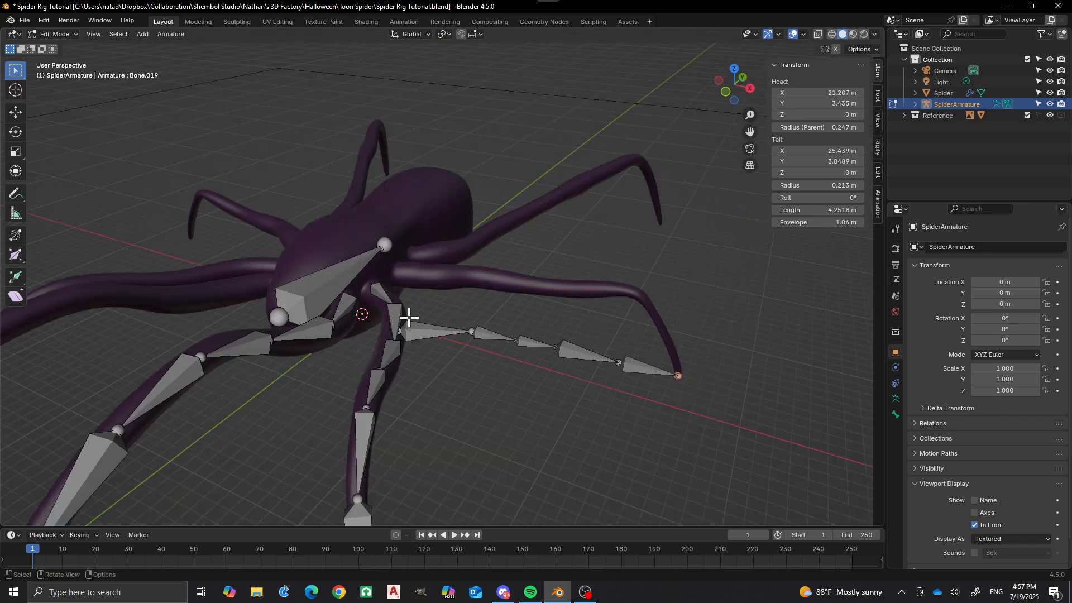
pyautogui.moveTo(437, 335); pyautogui.dragTo(433, 340, button='middle')
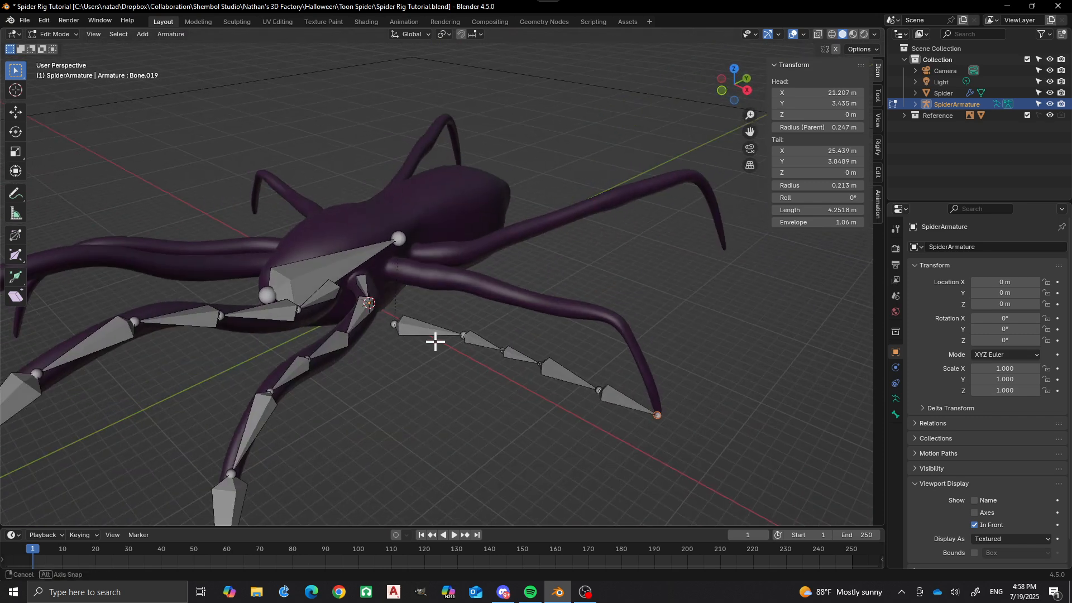
pyautogui.click(390, 321)
pyautogui.press('g')
pyautogui.press('z')
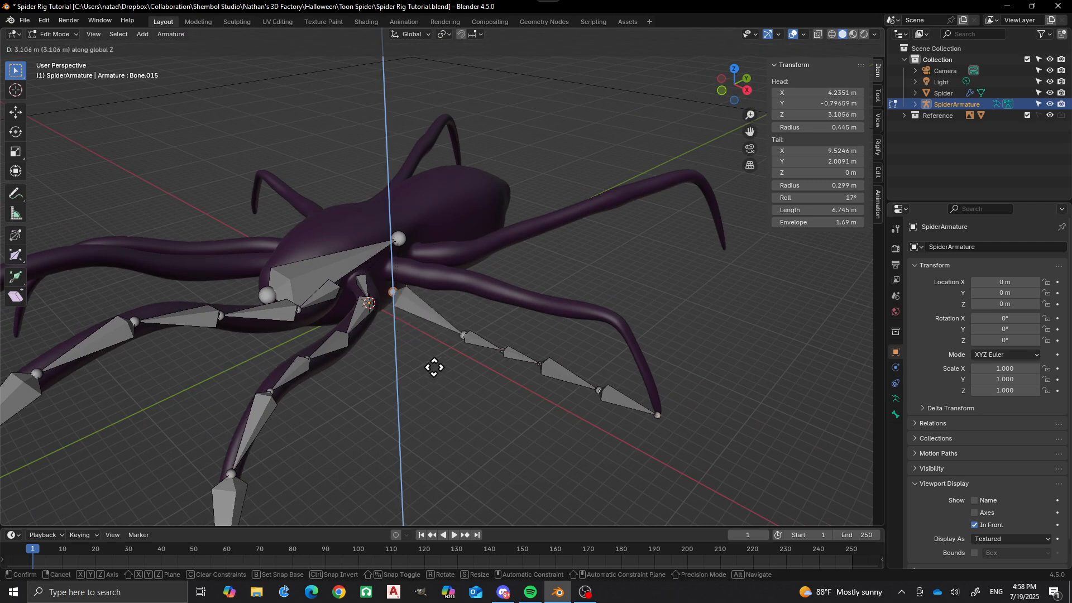
pyautogui.click(434, 343)
# Raise the third leg's second and third joints along Z to about 5.0 m and 5.5 m, inside the mesh.
pyautogui.moveTo(438, 378); pyautogui.dragTo(500, 313, button='middle')
pyautogui.click(480, 323)
pyautogui.press('g')
pyautogui.press('z')
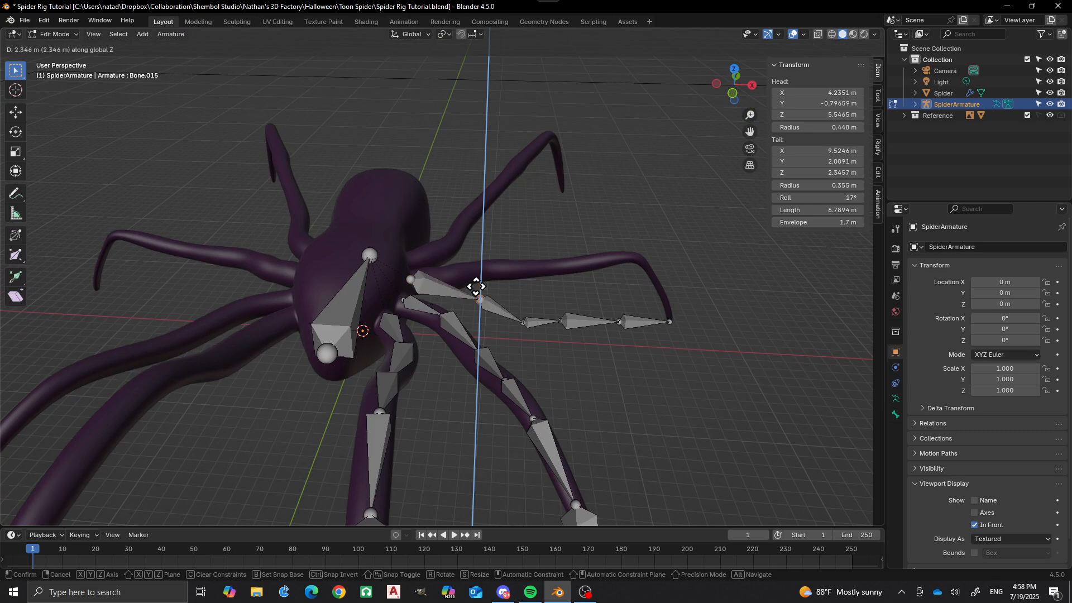
pyautogui.click(476, 271)
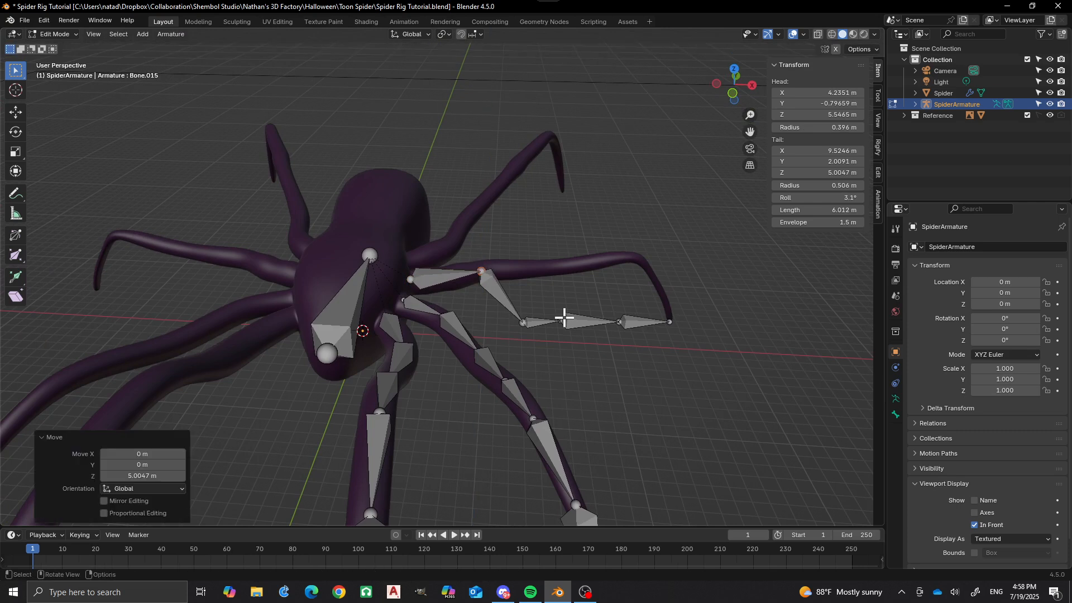
pyautogui.click(525, 322)
pyautogui.press('g')
pyautogui.press('z')
pyautogui.click(527, 267)
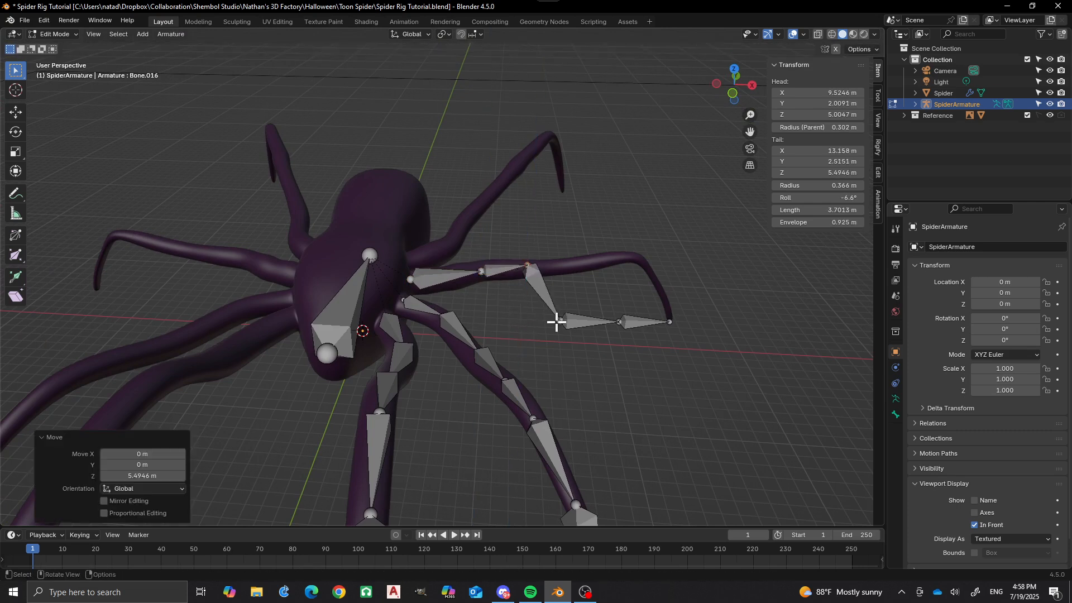
# Raise the third leg's last two joints before the tip along Z to about 5.5 m and 6.2 m, following the leg's bend.
pyautogui.click(561, 320)
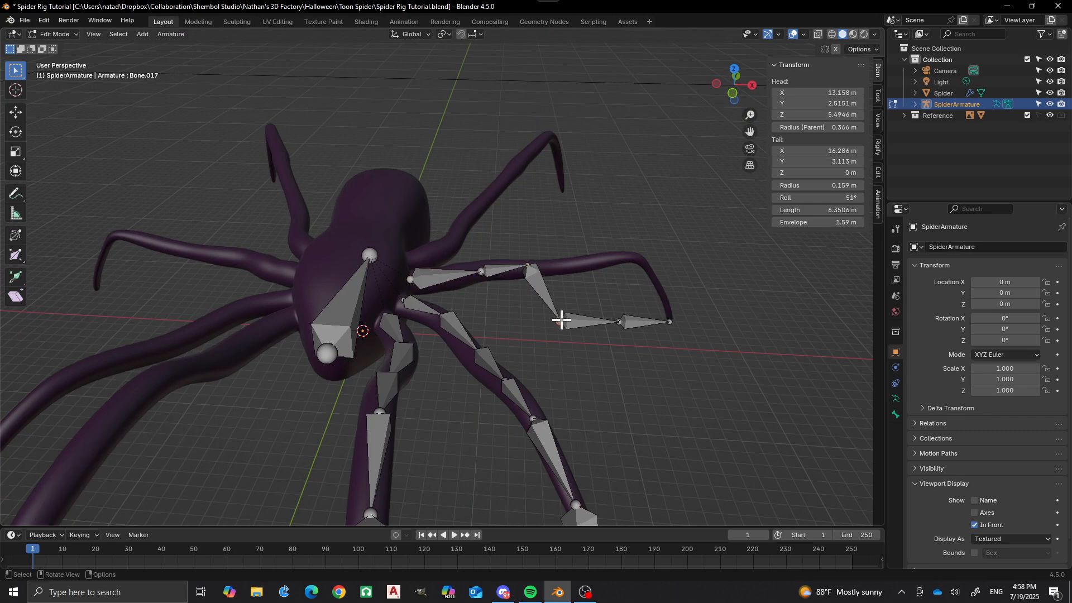
pyautogui.press('g')
pyautogui.press('z')
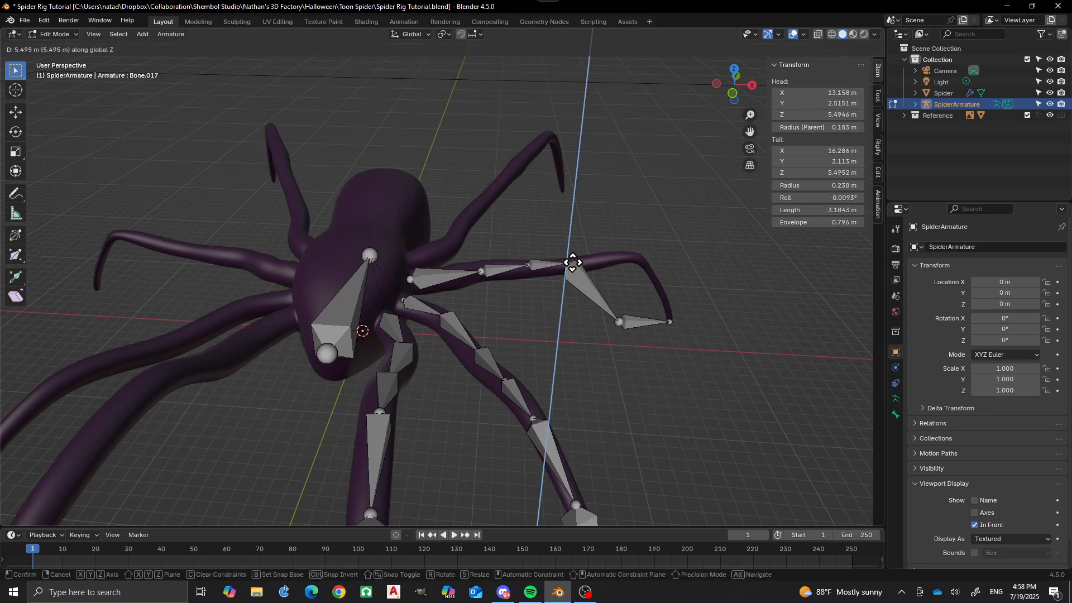
pyautogui.click(572, 263)
pyautogui.click(619, 322)
pyautogui.press('g')
pyautogui.press('z')
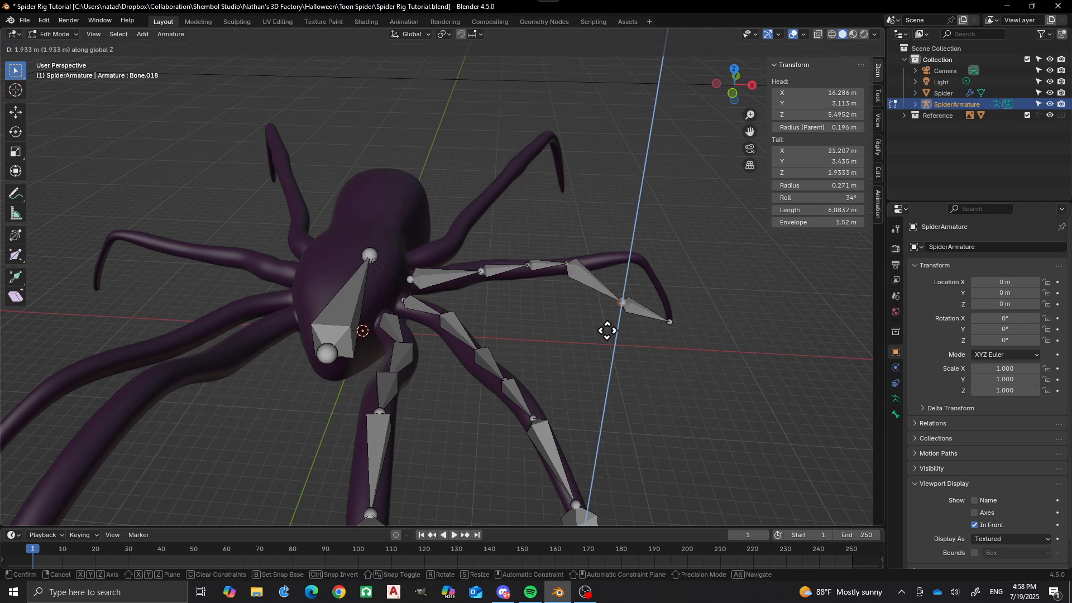
pyautogui.click(618, 285)
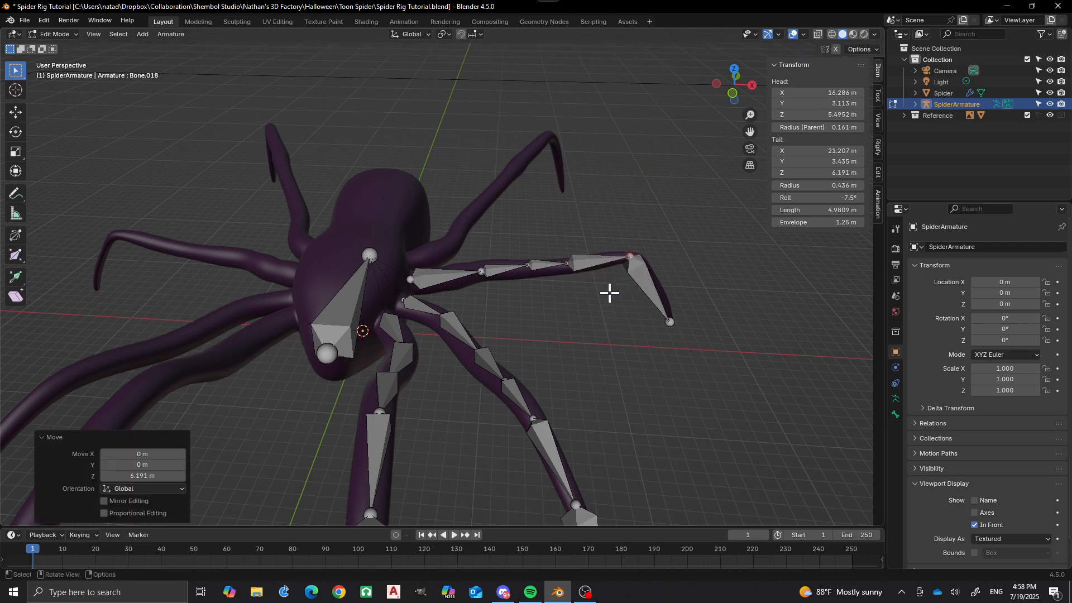
# From the top view, extrude two connected bones from the body bone's rear end, to about X 3.3, Y 2.8 m and on to X 6.4, Y 5.5 m.
pyautogui.scroll(-4, 512, 297)
pyautogui.keyDown('alt'); pyautogui.moveTo(359, 330); pyautogui.dragTo(455, 316, button='middle'); pyautogui.keyUp('alt')
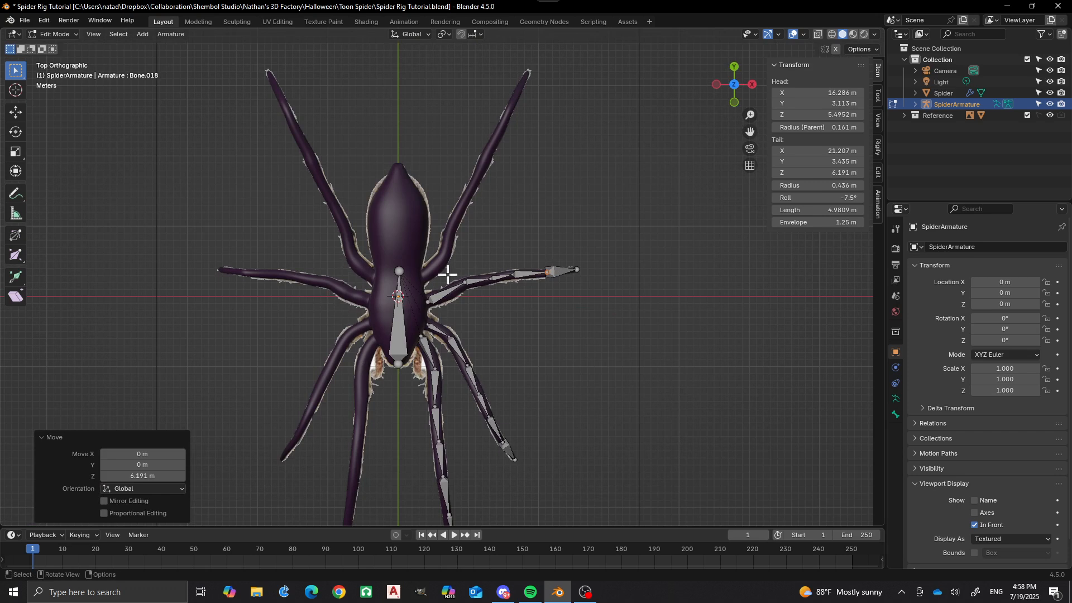
pyautogui.scroll(2, 444, 275)
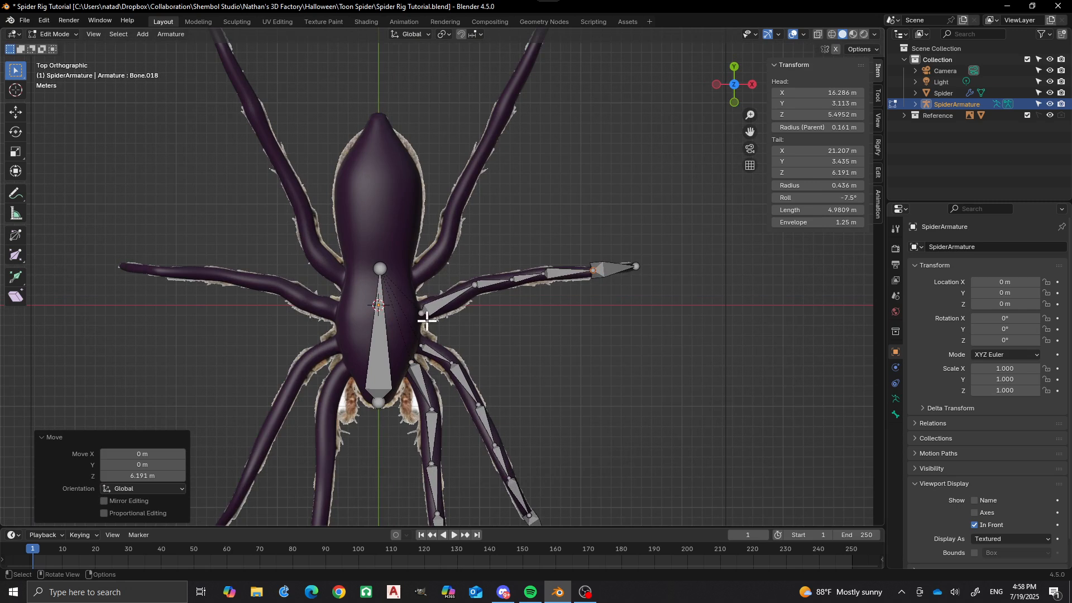
pyautogui.click(536, 230)
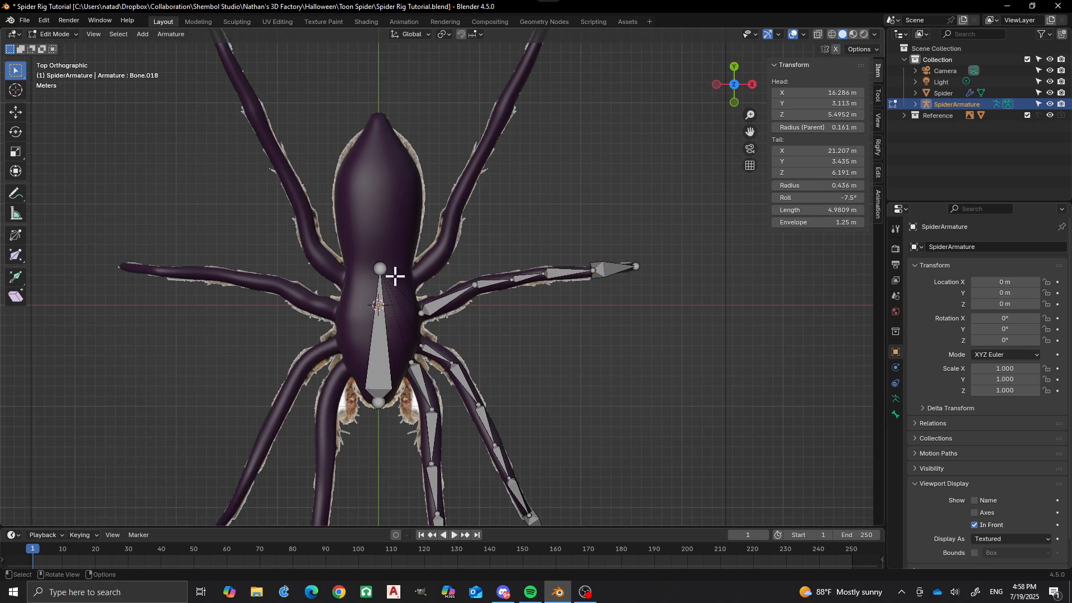
pyautogui.click(386, 268)
pyautogui.keyDown('ctrl'); pyautogui.rightClick(412, 276); pyautogui.keyUp('ctrl')
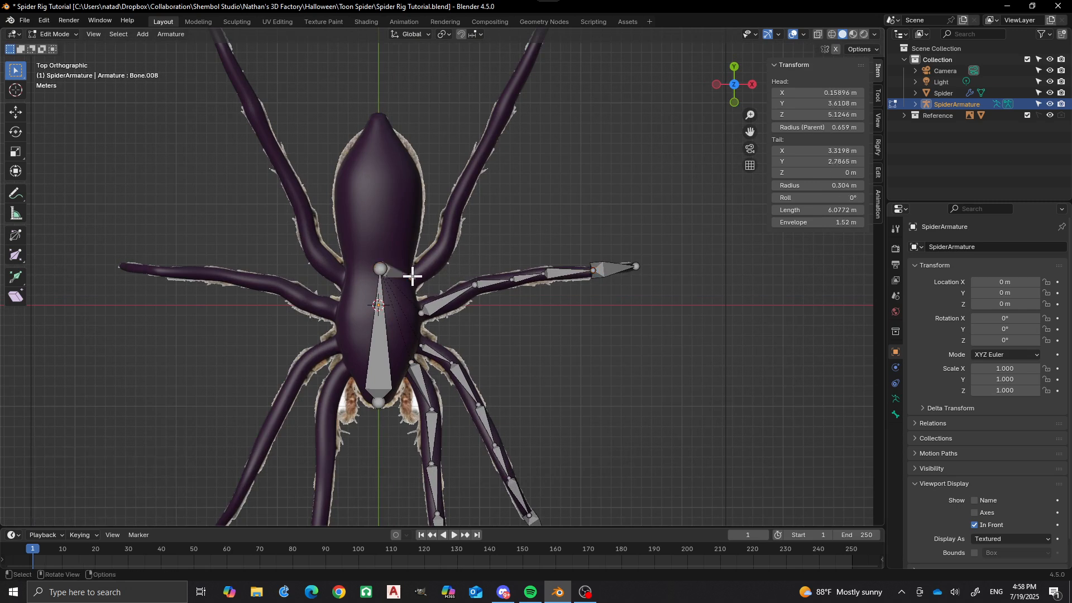
pyautogui.keyDown('ctrl'); pyautogui.rightClick(444, 250); pyautogui.keyUp('ctrl')
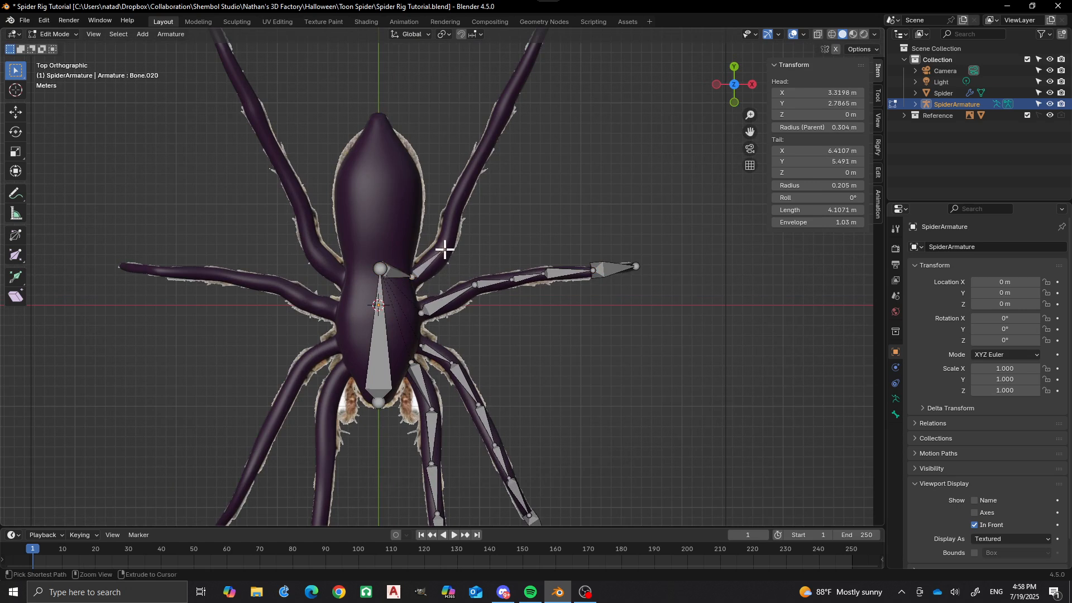
# Extrude six connected bones from the fourth leg's first bone along the leg to its tip at about X 18.6, Y 32.0 m.
pyautogui.keyDown('ctrl'); pyautogui.rightClick(453, 215); pyautogui.keyUp('ctrl')
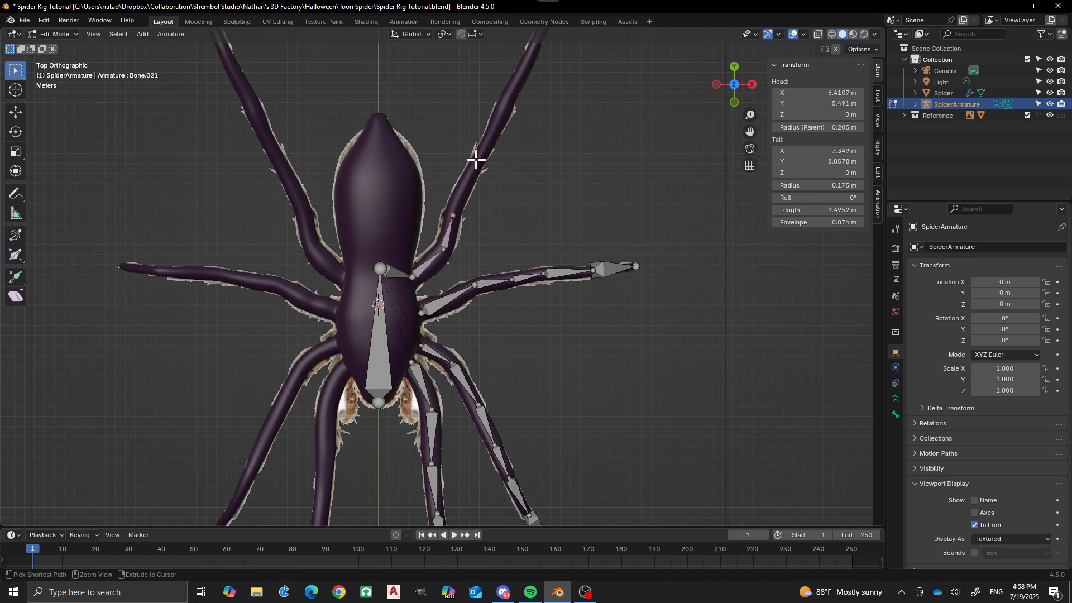
pyautogui.keyDown('ctrl'); pyautogui.rightClick(476, 165); pyautogui.keyUp('ctrl')
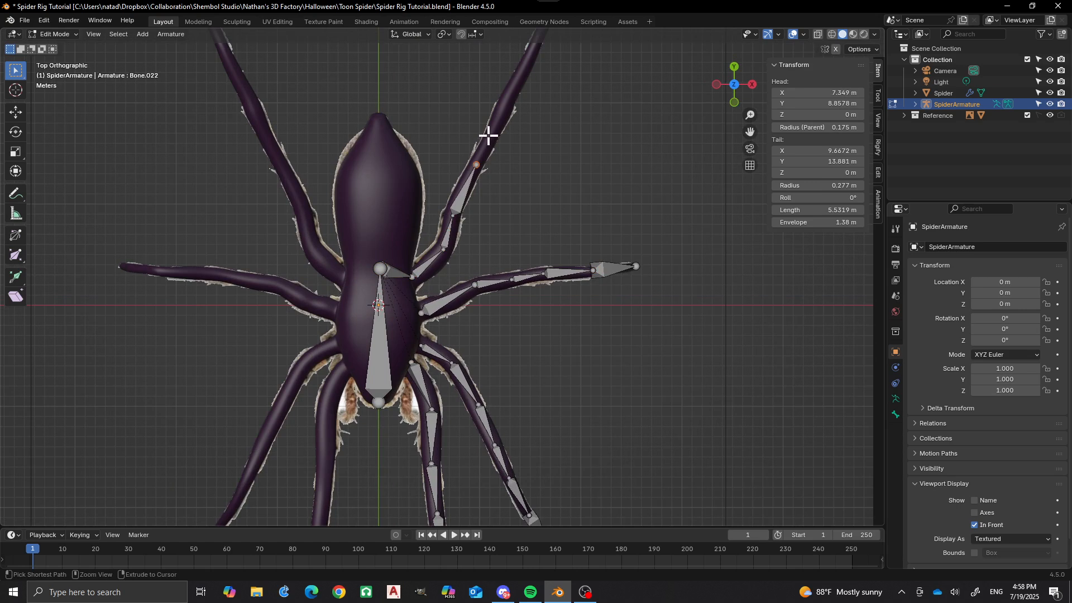
pyautogui.keyDown('ctrl'); pyautogui.rightClick(504, 110); pyautogui.keyUp('ctrl')
pyautogui.keyDown('shift'); pyautogui.moveTo(510, 120); pyautogui.dragTo(500, 202, button='middle'); pyautogui.keyUp('shift')
pyautogui.keyDown('ctrl'); pyautogui.rightClick(519, 141); pyautogui.keyUp('ctrl')
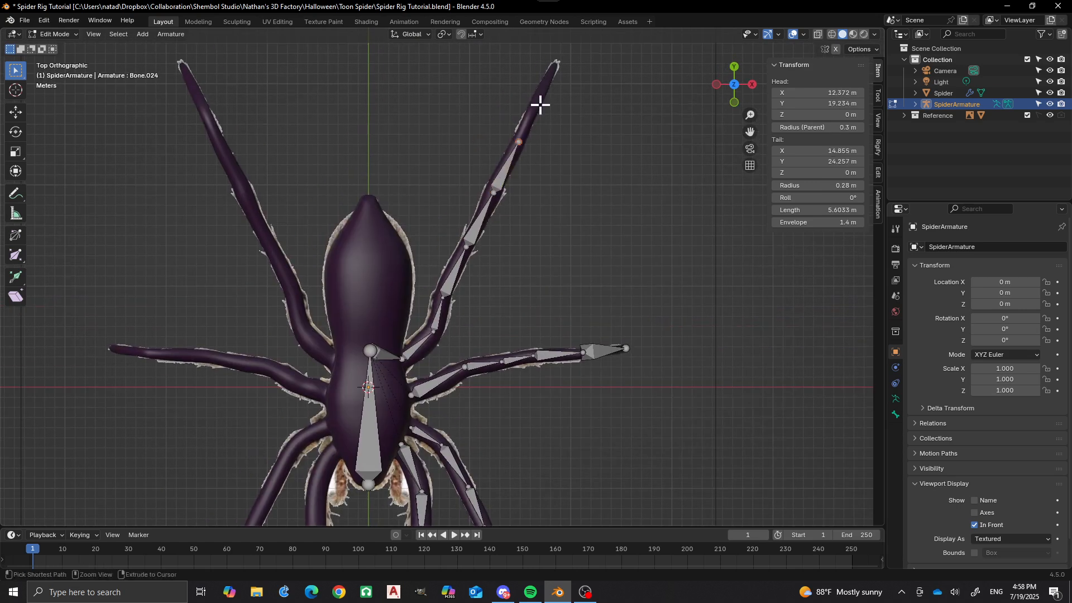
pyautogui.keyDown('ctrl'); pyautogui.rightClick(533, 111); pyautogui.keyUp('ctrl')
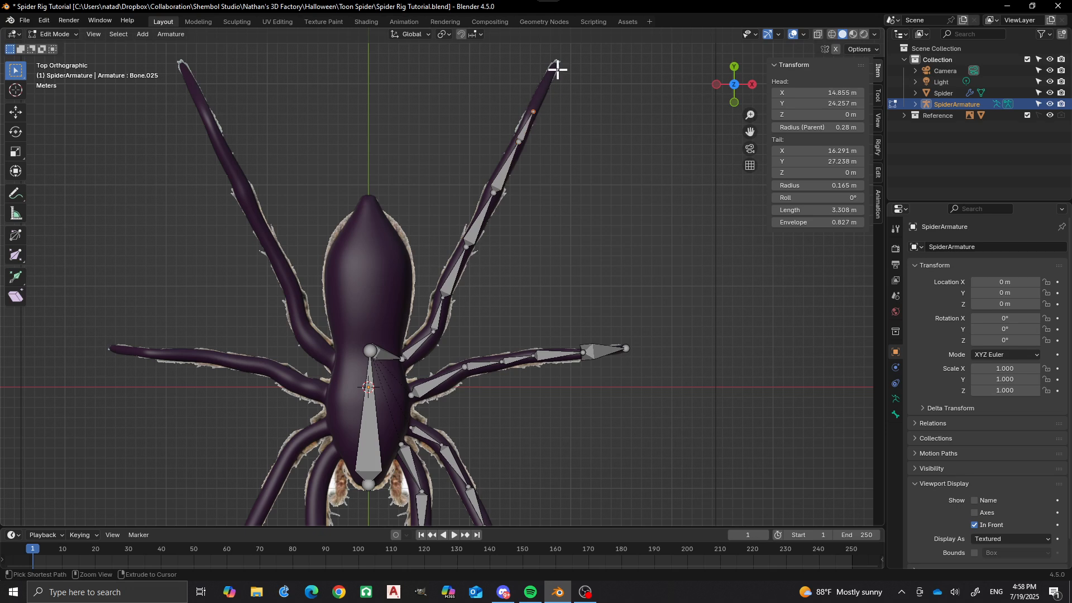
pyautogui.keyDown('ctrl'); pyautogui.rightClick(556, 63); pyautogui.keyUp('ctrl')
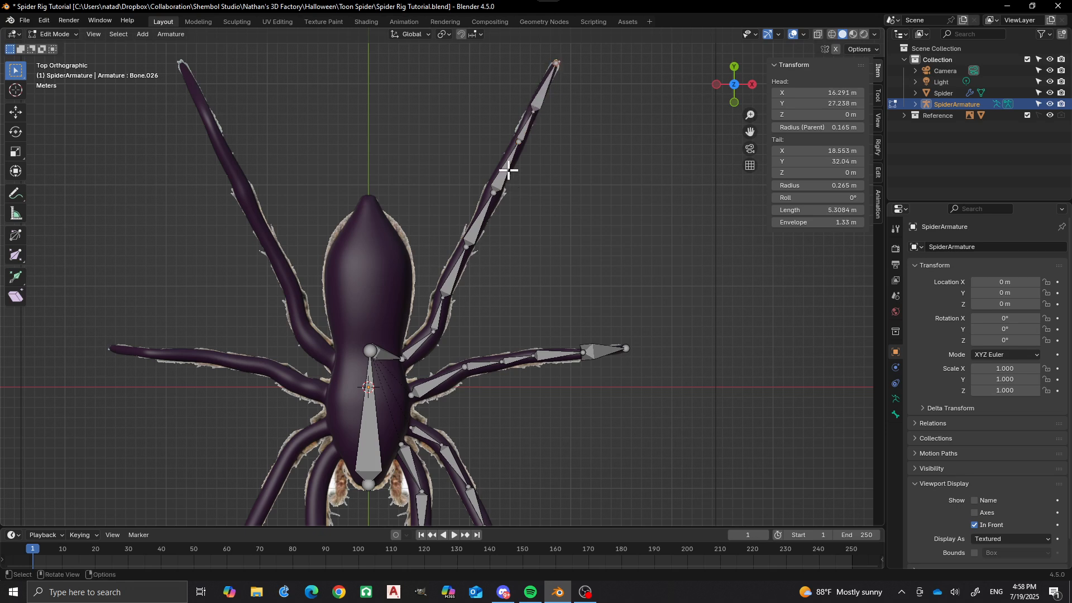
# Delete the bone linking the body bone's rear end to the fourth leg's base.
pyautogui.keyDown('shift'); pyautogui.moveTo(389, 357); pyautogui.dragTo(395, 287, button='middle'); pyautogui.keyUp('shift')
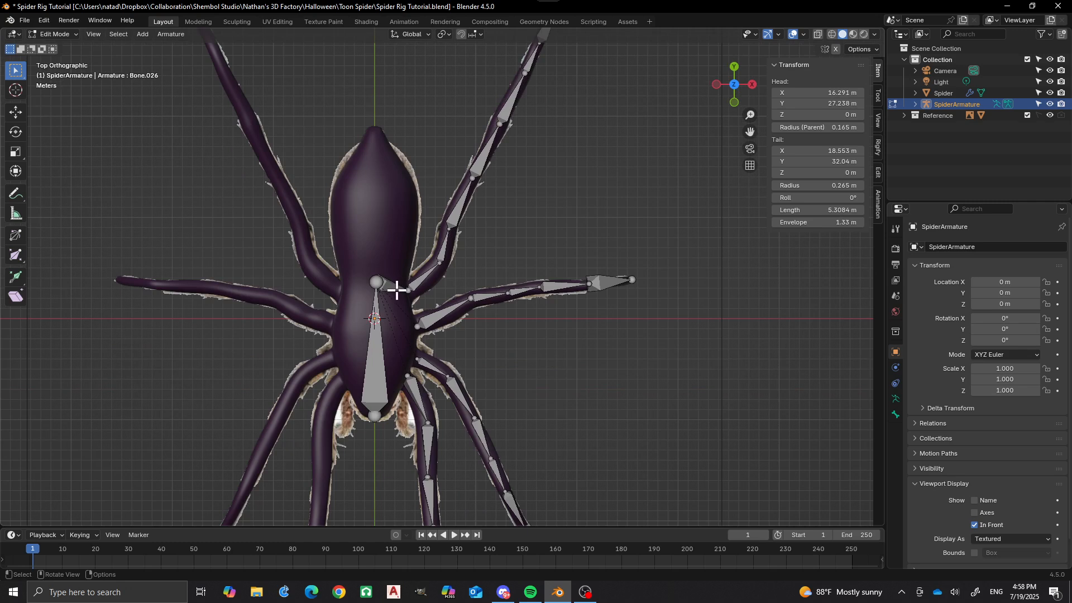
pyautogui.click(397, 290)
pyautogui.press('x')
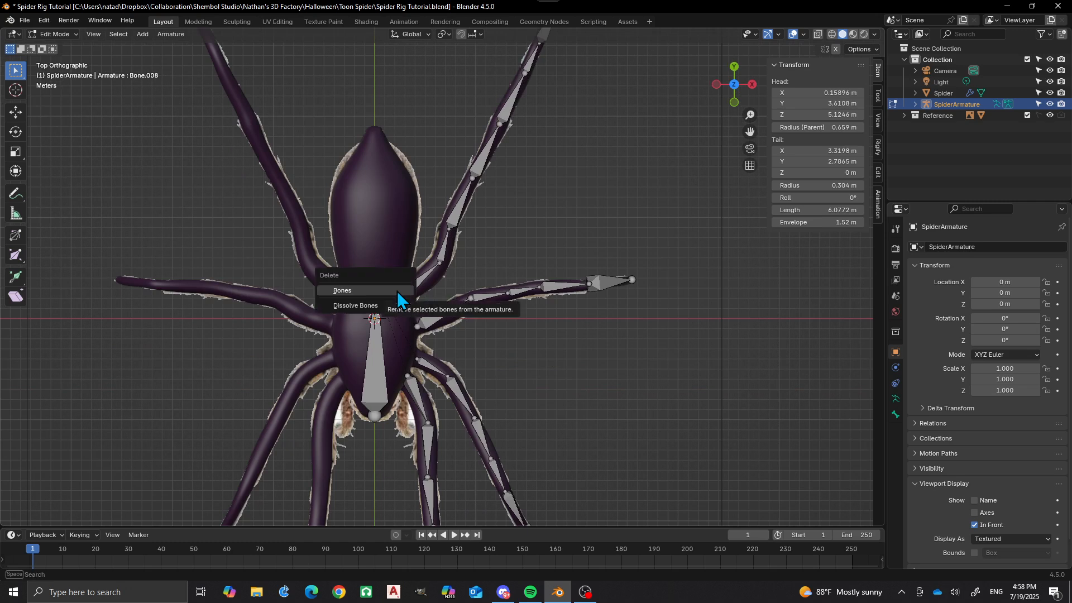
pyautogui.click(397, 290)
# From the side view, raise the two joints nearest the fourth leg's tip along Z to about 8.7 m, inside the mesh.
pyautogui.scroll(-2, 446, 223)
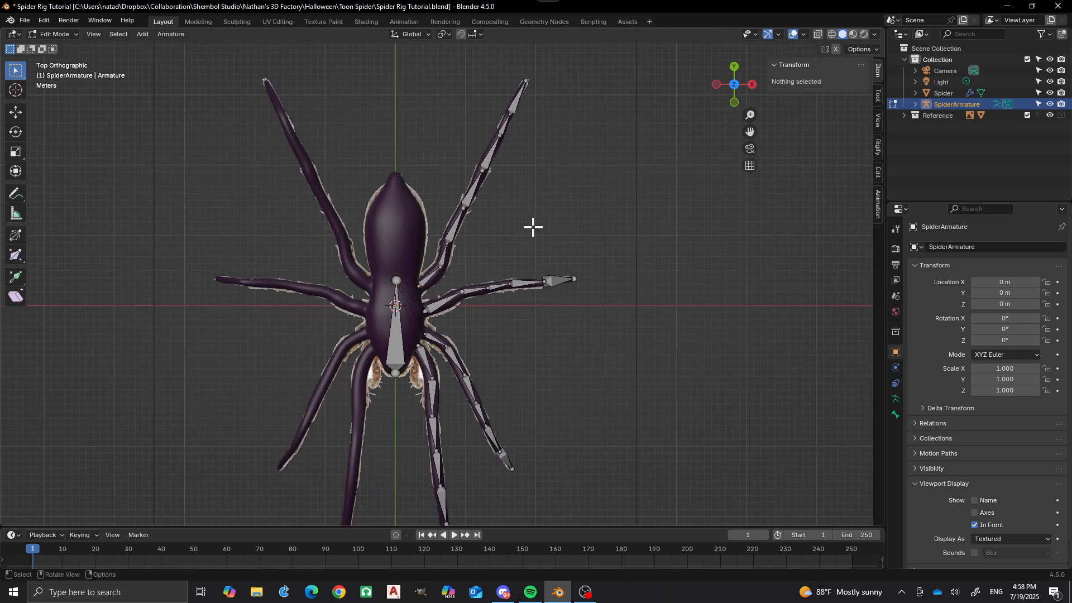
pyautogui.moveTo(467, 337); pyautogui.dragTo(446, 291, button='middle')
pyautogui.scroll(1, 481, 310)
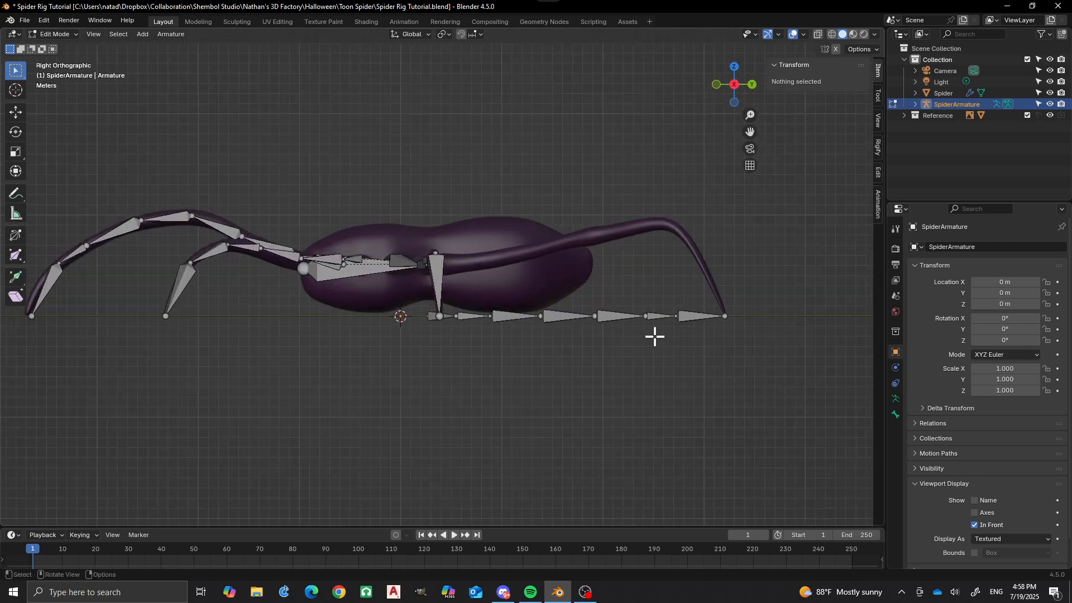
pyautogui.click(678, 314)
pyautogui.press('g')
pyautogui.press('z')
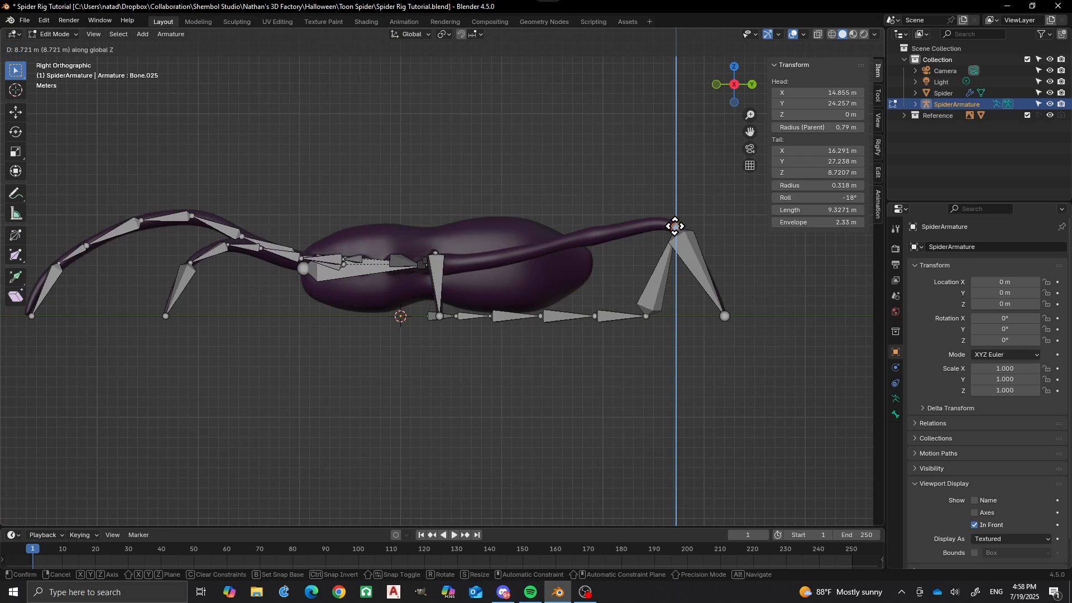
pyautogui.click(675, 227)
pyautogui.click(644, 312)
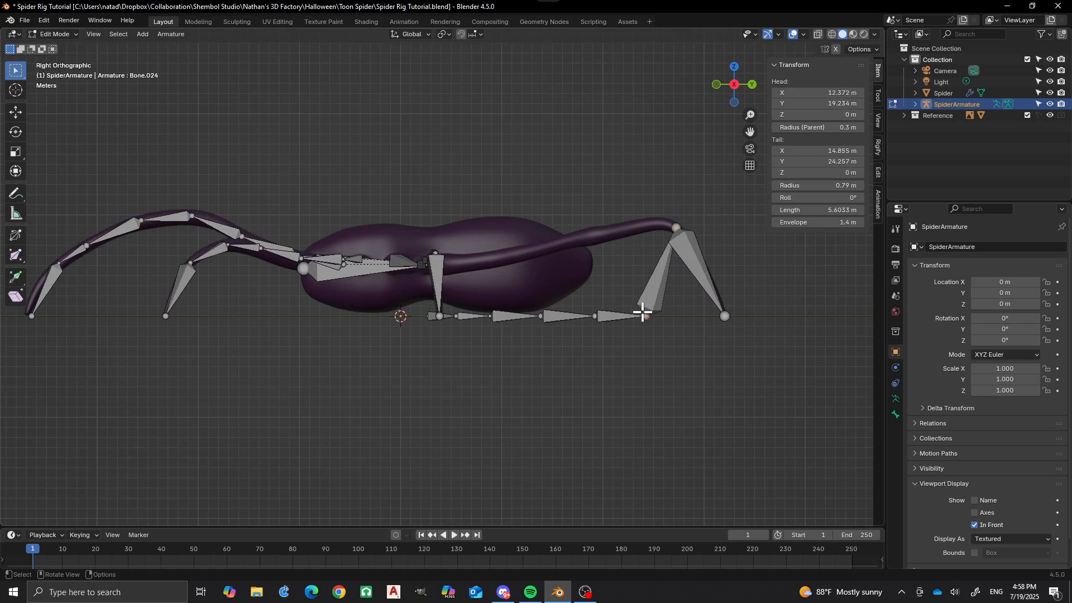
pyautogui.press('g')
pyautogui.press('z')
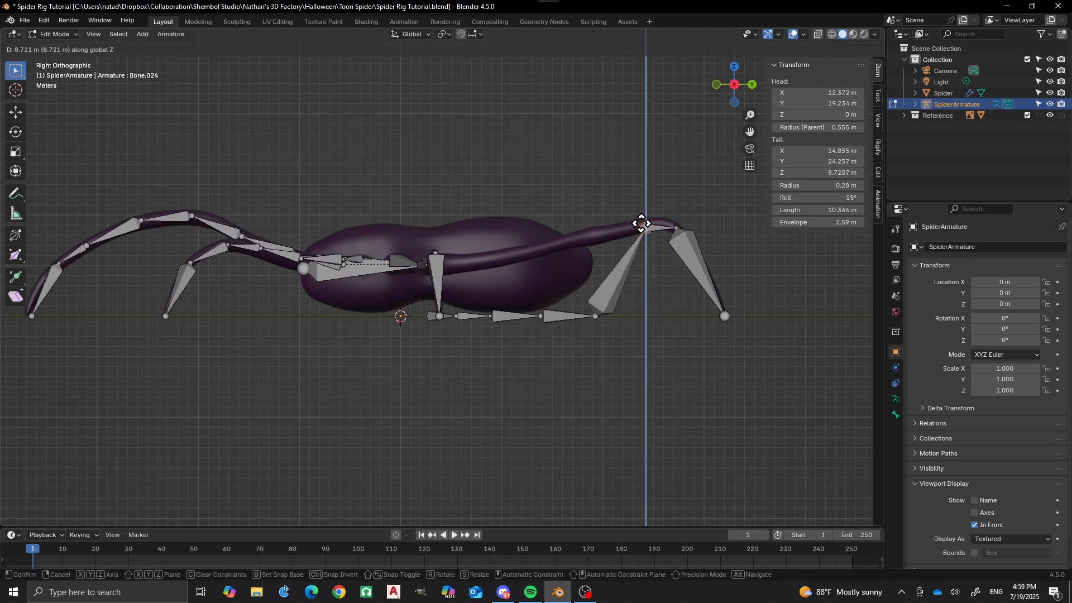
pyautogui.click(642, 223)
# Raise the fourth leg's joint at Y 19.2 m along Z to about 8.3 m, and lift the joint at Y 13.9 m into the mesh.
pyautogui.click(593, 316)
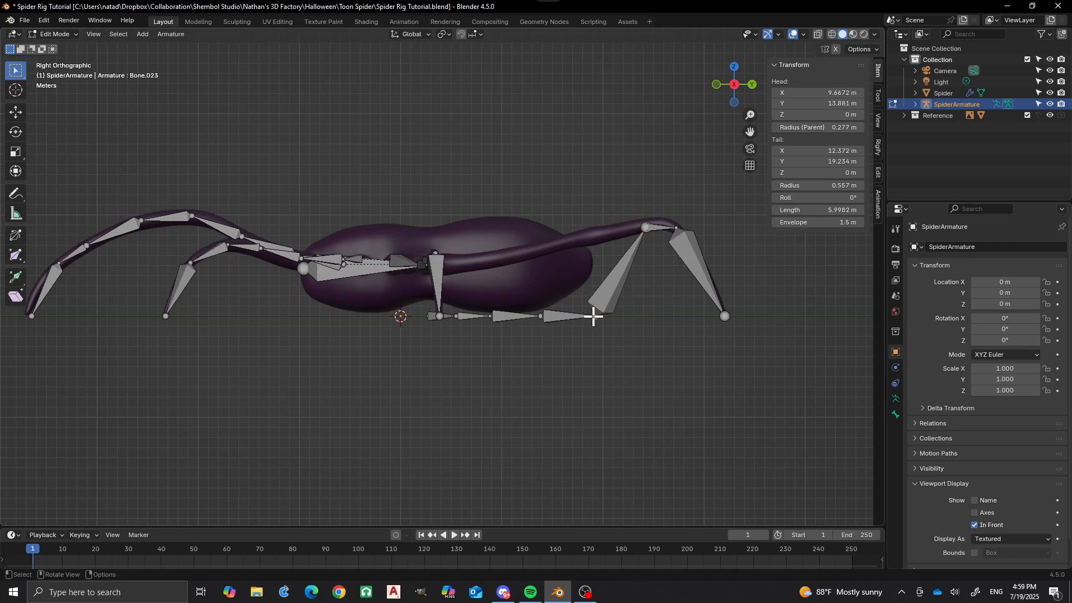
pyautogui.press('g')
pyautogui.press('z')
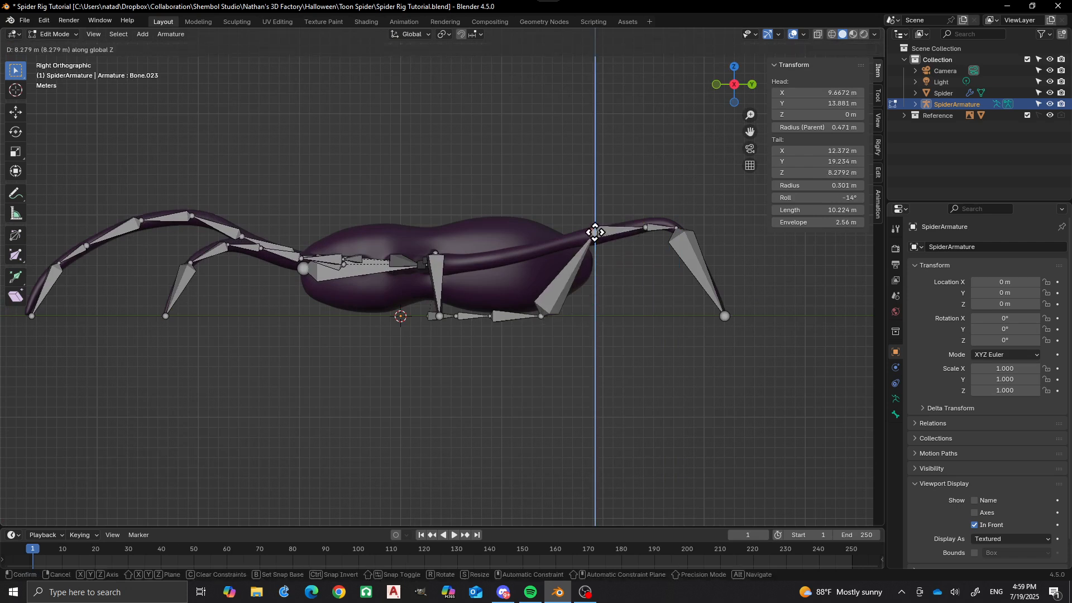
pyautogui.click(595, 232)
pyautogui.click(539, 316)
pyautogui.press('g')
pyautogui.press('z')
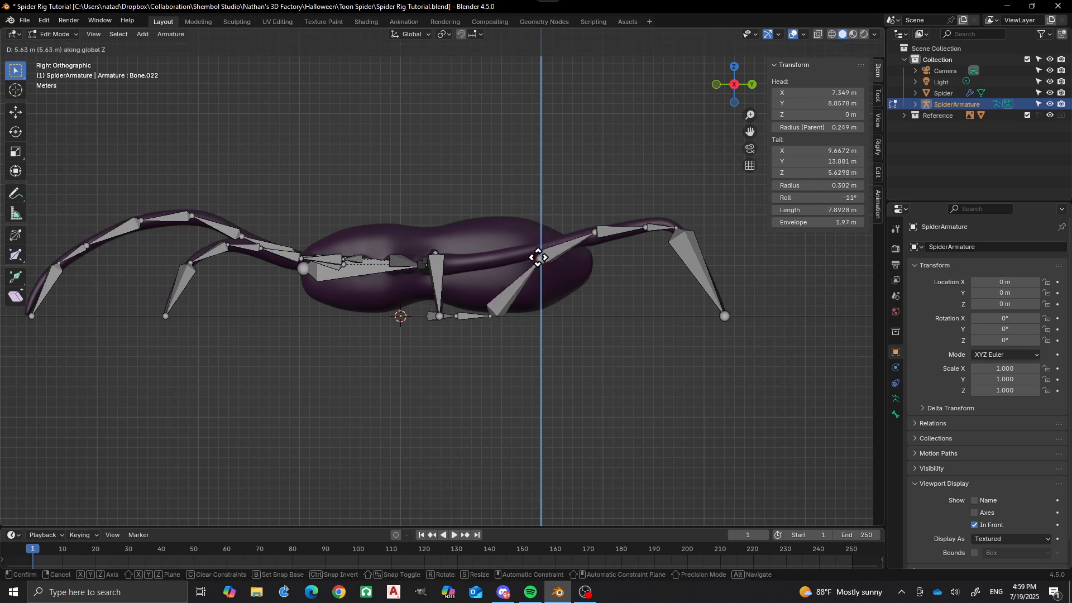
pyautogui.click(538, 247)
# Lift the fourth leg's joint at Y 8.9 m into the mesh along Z, and raise the joint at Y 5.5 m to about 5.3 m.
pyautogui.click(490, 316)
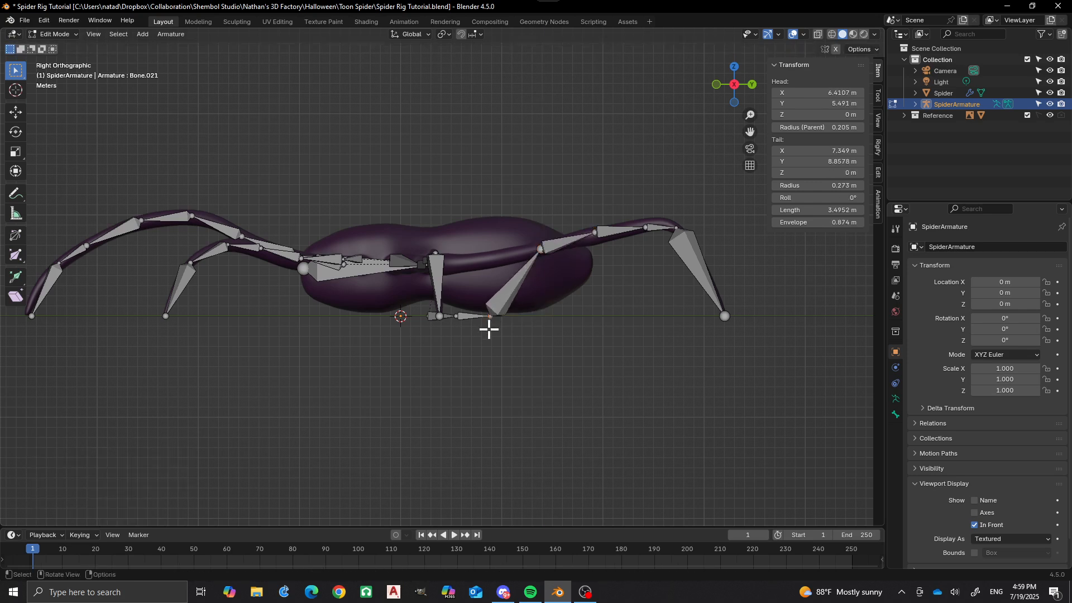
pyautogui.press('g')
pyautogui.press('z')
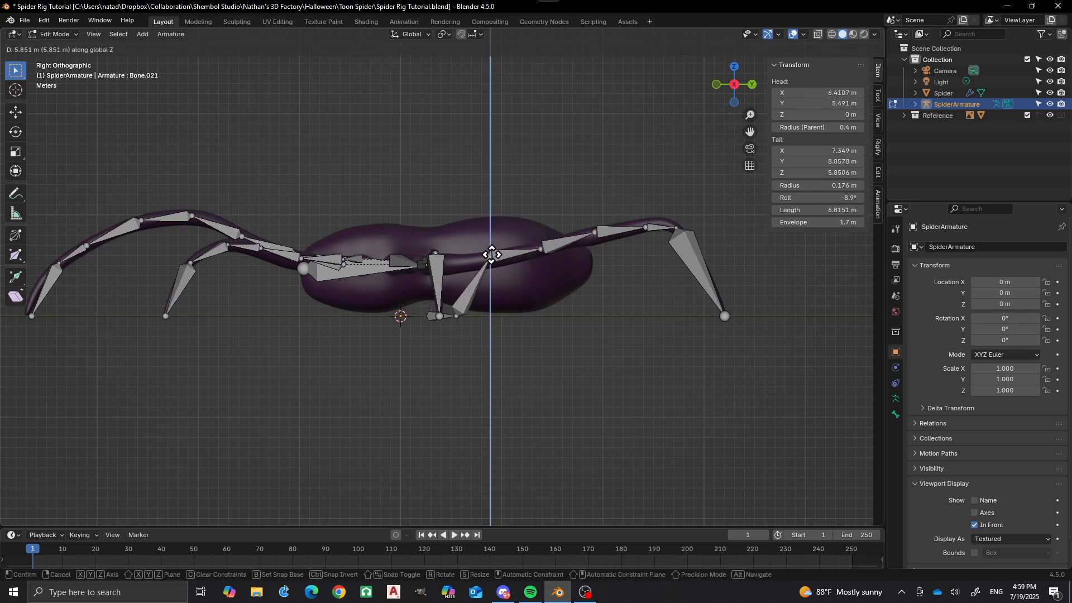
pyautogui.click(487, 271)
pyautogui.click(456, 316)
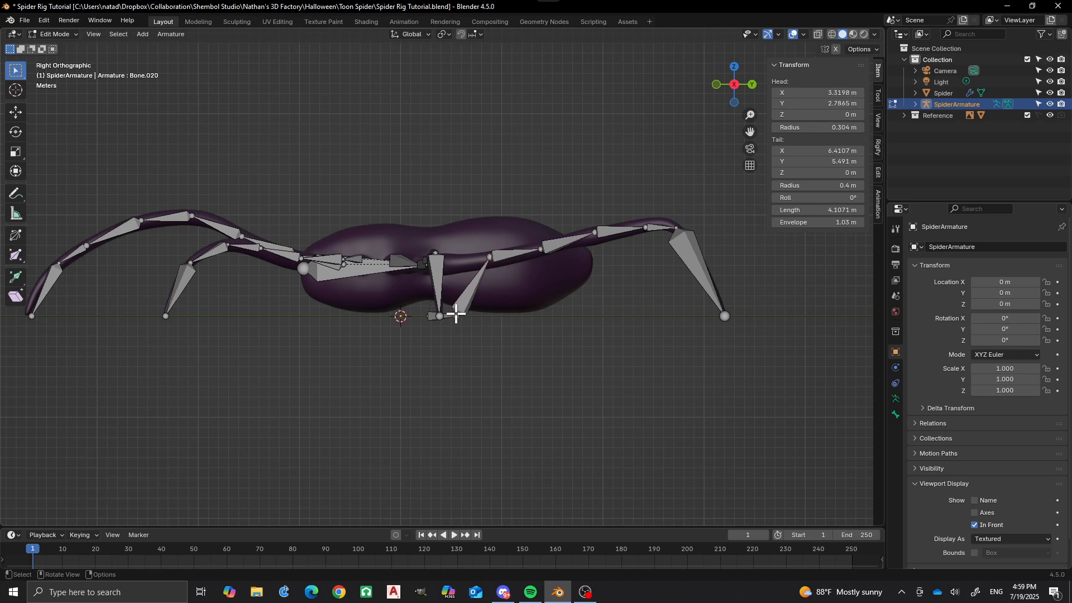
pyautogui.press('g')
pyautogui.press('z')
pyautogui.click(456, 260)
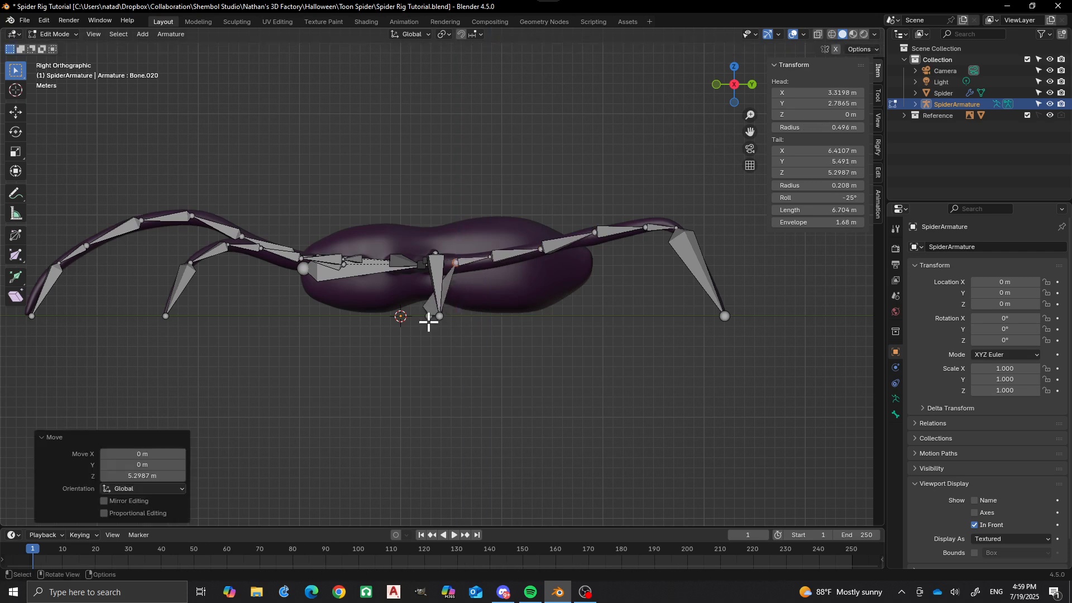
# Raise the fourth leg's base joint along Z to about 4.97 m, inside the mesh.
pyautogui.click(430, 313)
pyautogui.press('g')
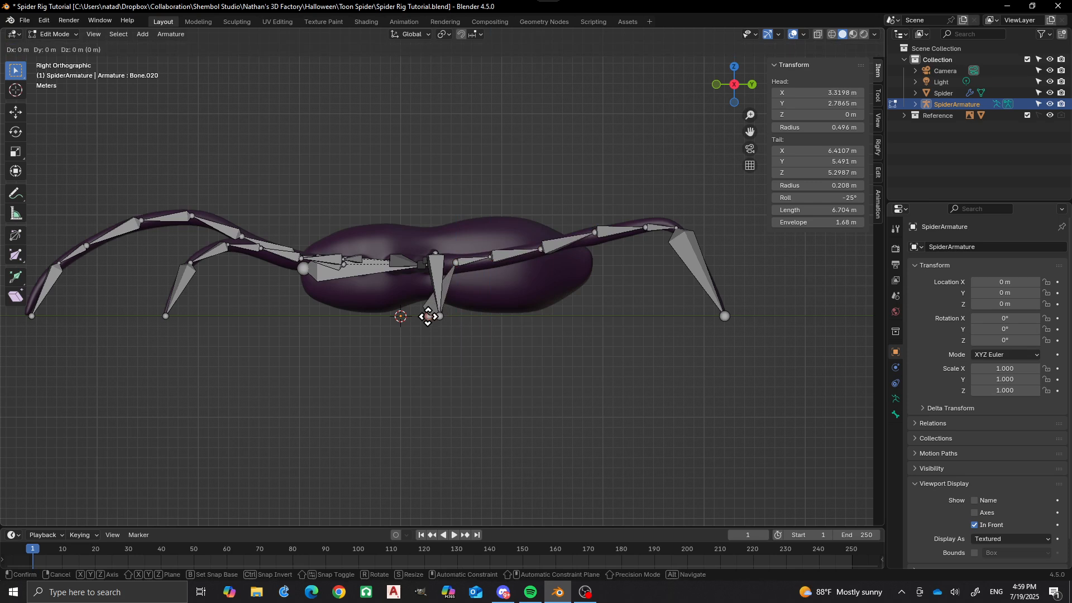
pyautogui.press('z')
pyautogui.click(425, 267)
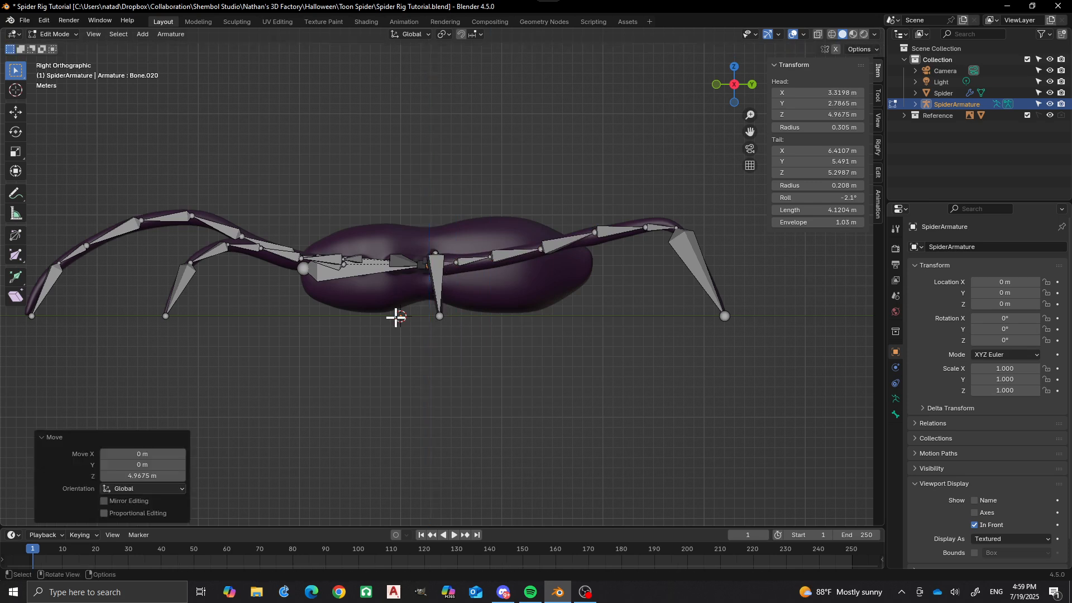
pyautogui.moveTo(395, 316); pyautogui.dragTo(455, 263, button='middle')
pyautogui.scroll(4, 415, 280)
pyautogui.scroll(-4, 415, 280)
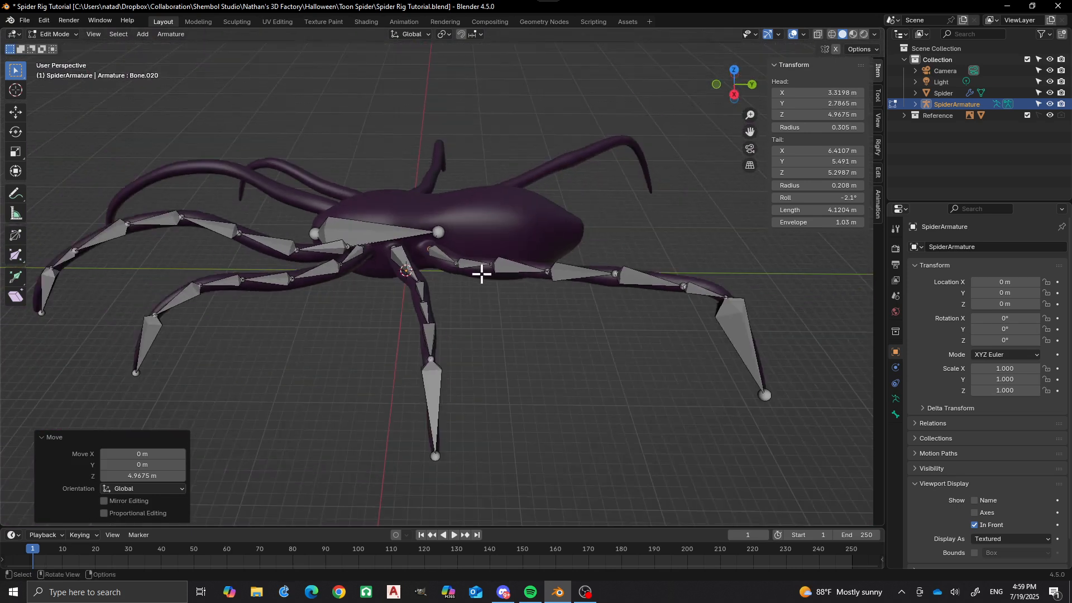
pyautogui.moveTo(484, 316); pyautogui.dragTo(427, 348, button='middle')
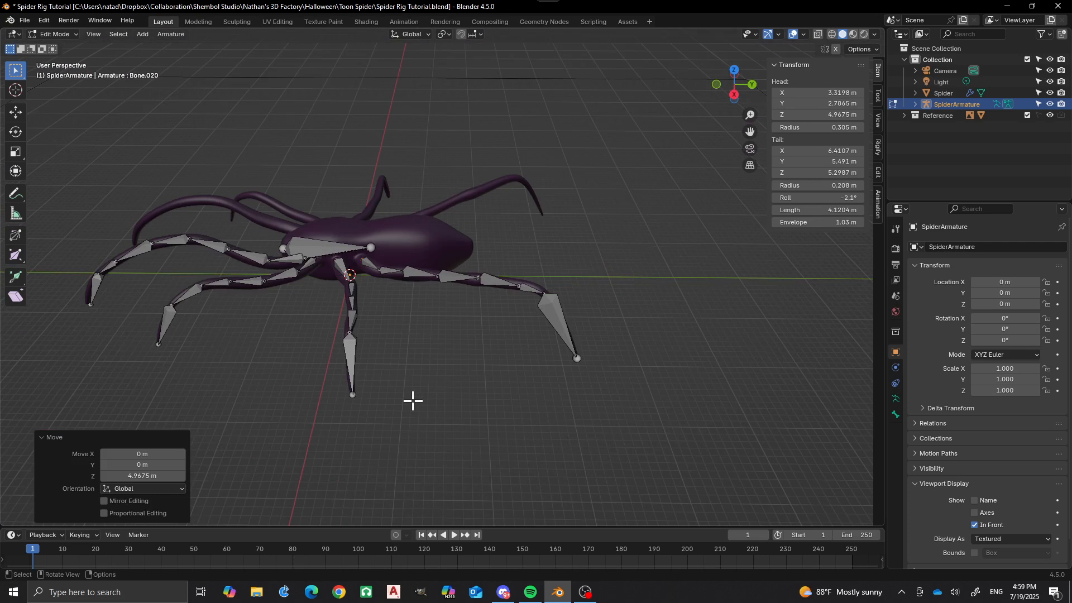
# From the top view, duplicate all four leg bone chains and mirror the copies with scale -1 along X about the 3D Cursor.
pyautogui.moveTo(413, 400); pyautogui.dragTo(549, 472, button='middle')
pyautogui.keyDown('shift'); pyautogui.moveTo(503, 439); pyautogui.dragTo(510, 331, button='middle'); pyautogui.keyUp('shift')
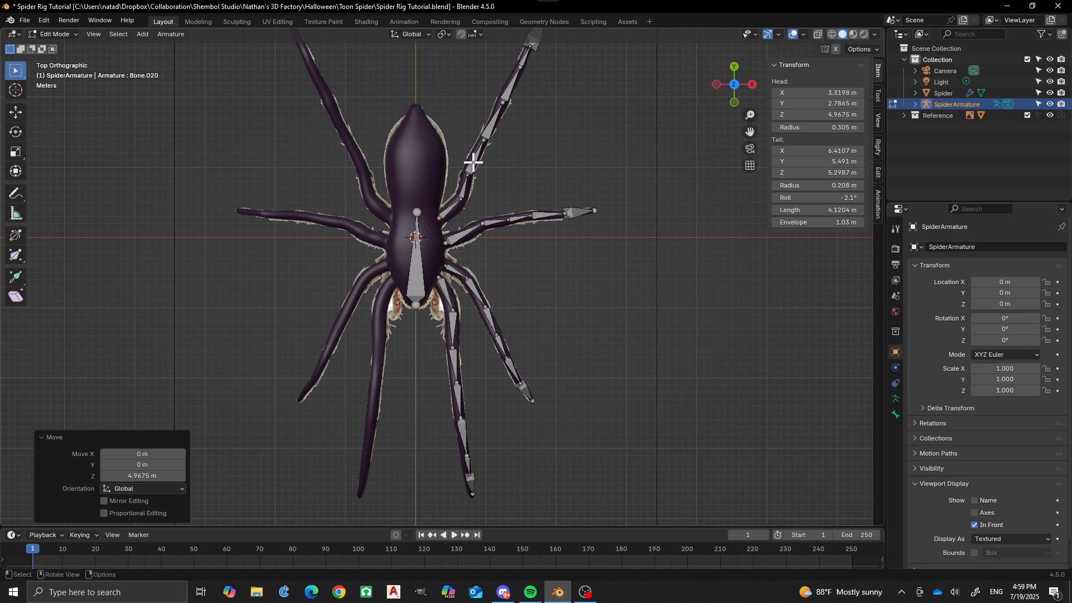
pyautogui.press('l')
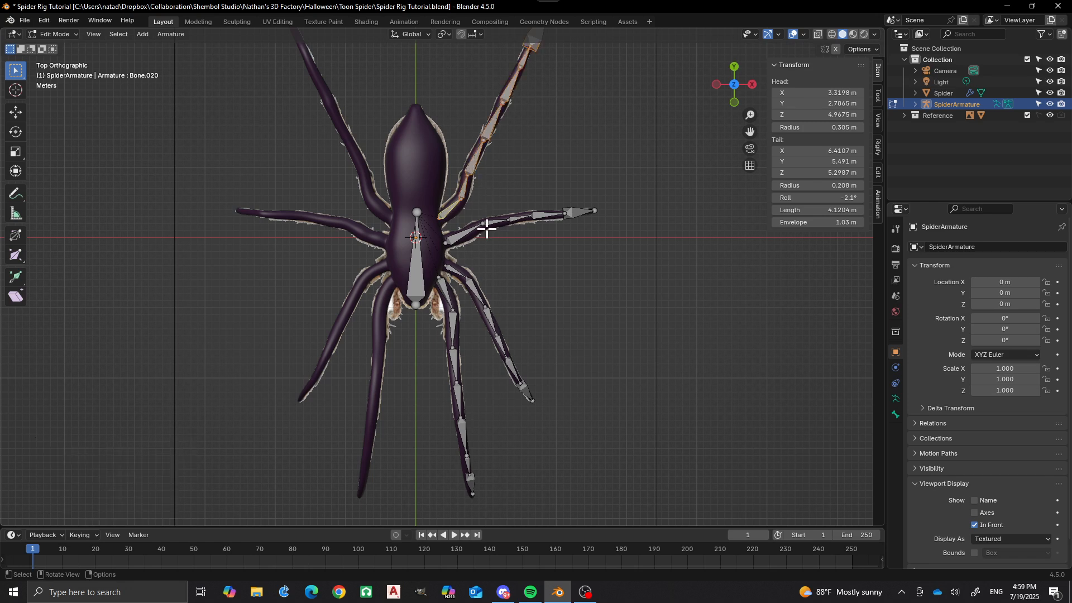
pyautogui.press('l')
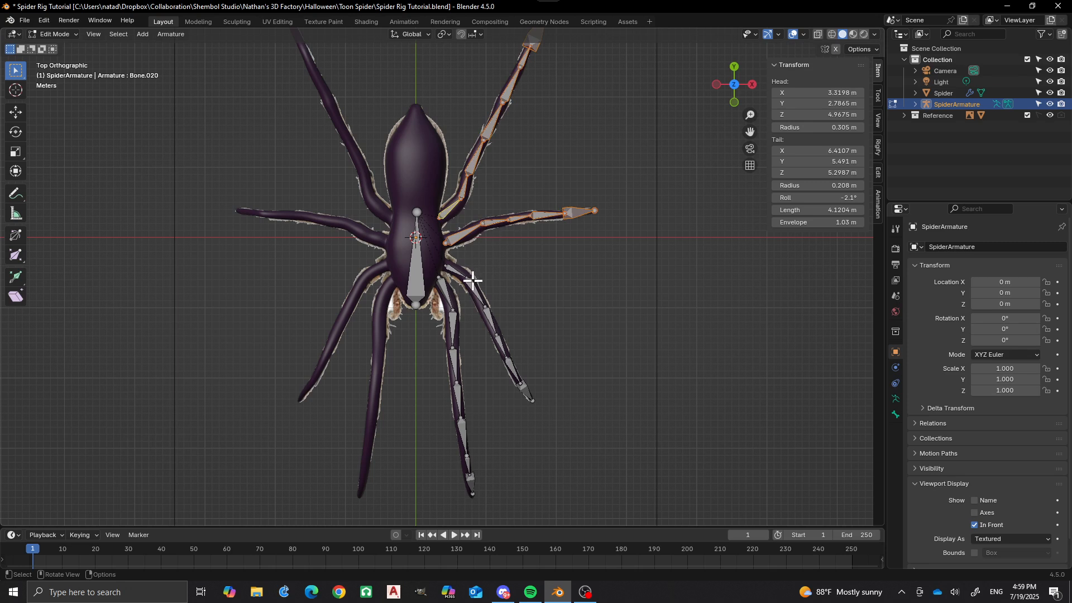
pyautogui.press('l')
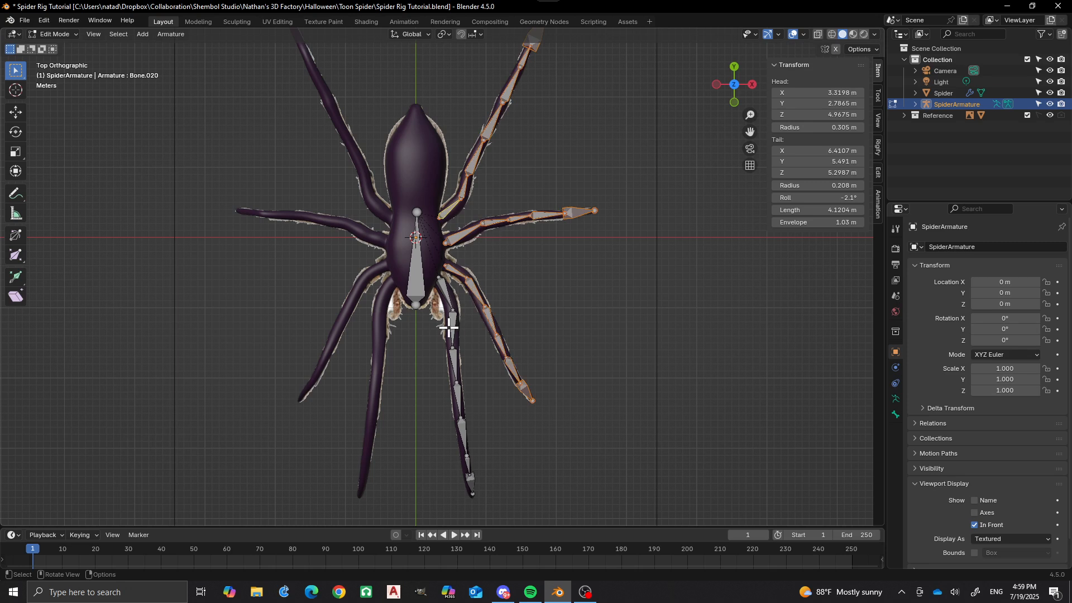
pyautogui.press('l')
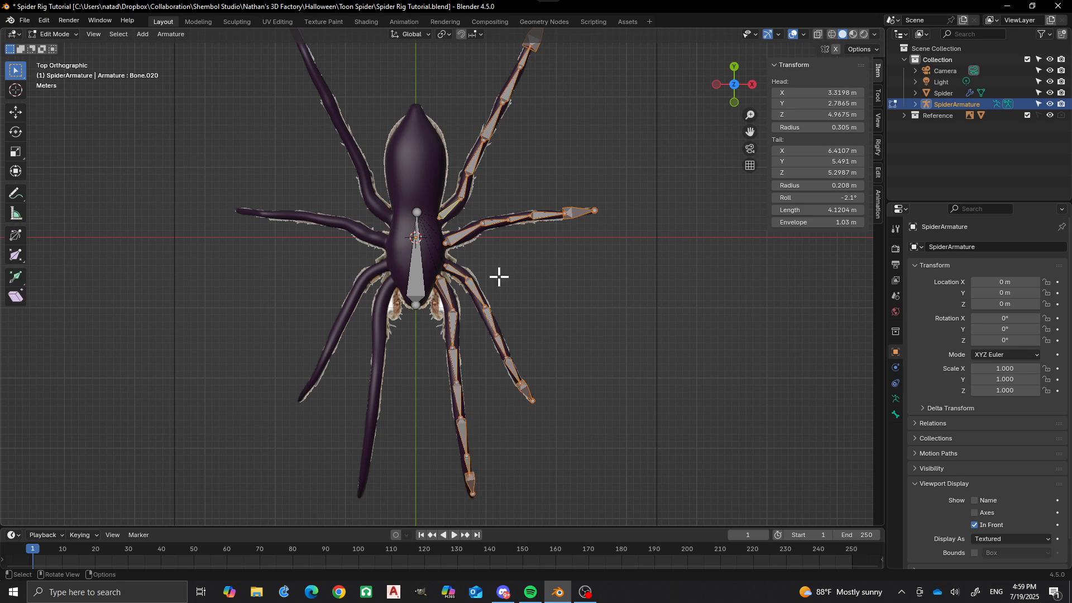
pyautogui.press('.')
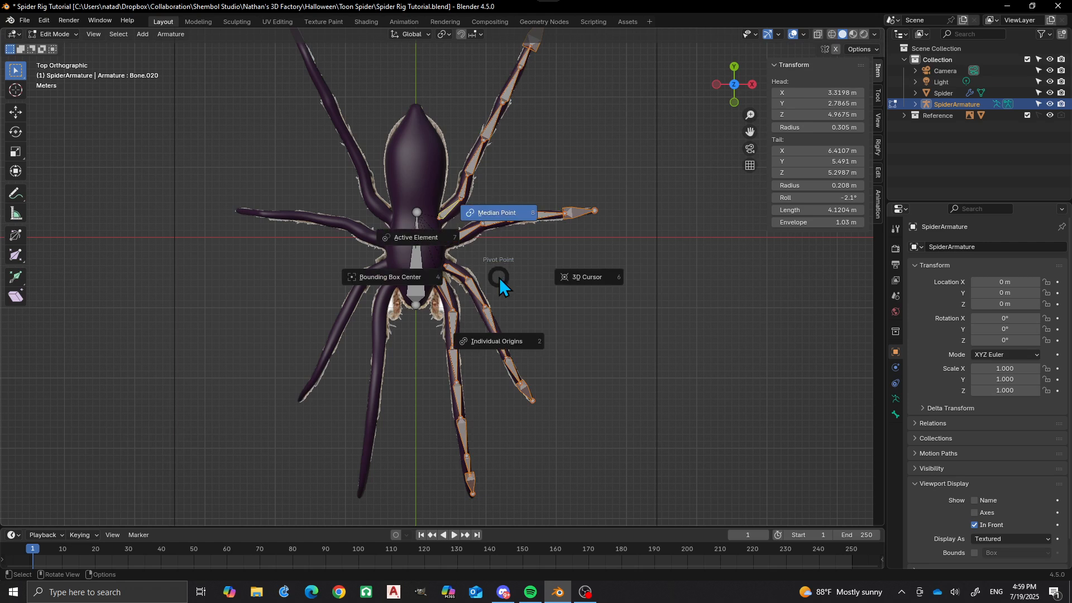
pyautogui.click(579, 277)
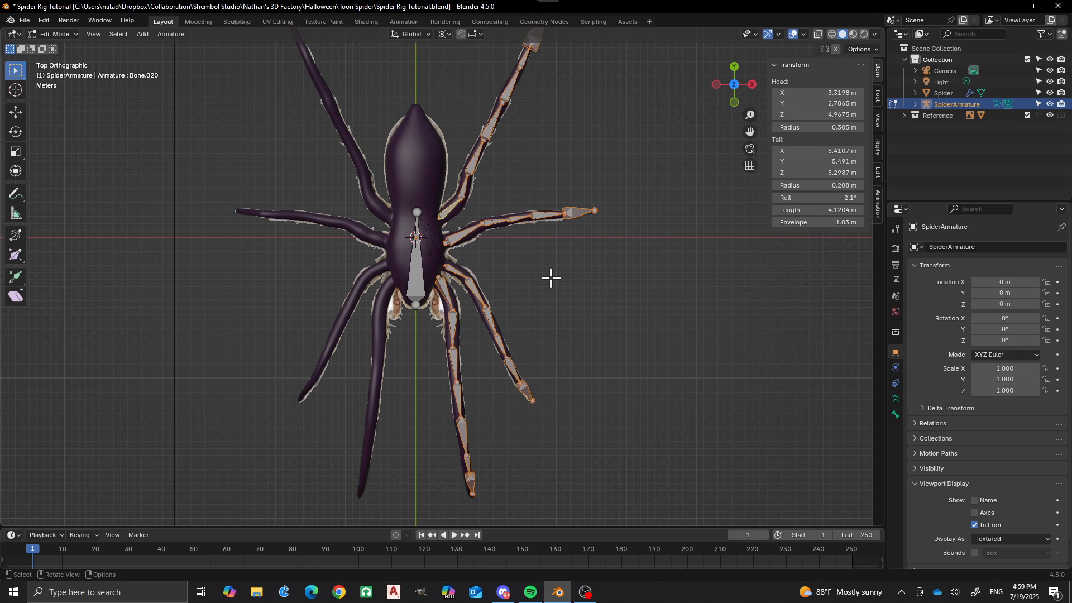
pyautogui.press('g')
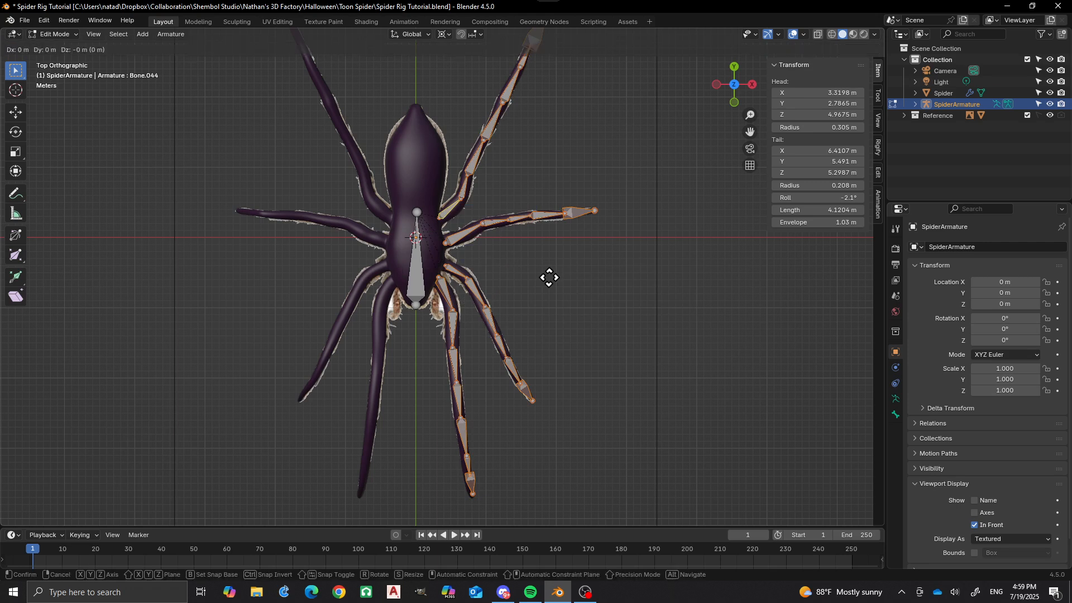
pyautogui.press('s')
pyautogui.write('x')
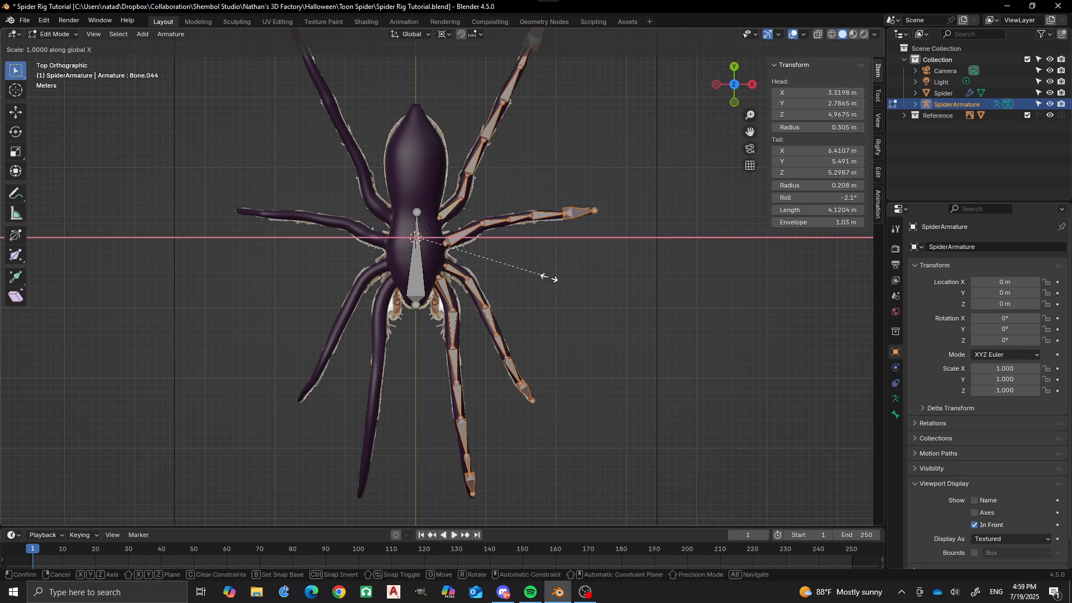
pyautogui.write('-1')
pyautogui.press('Return')
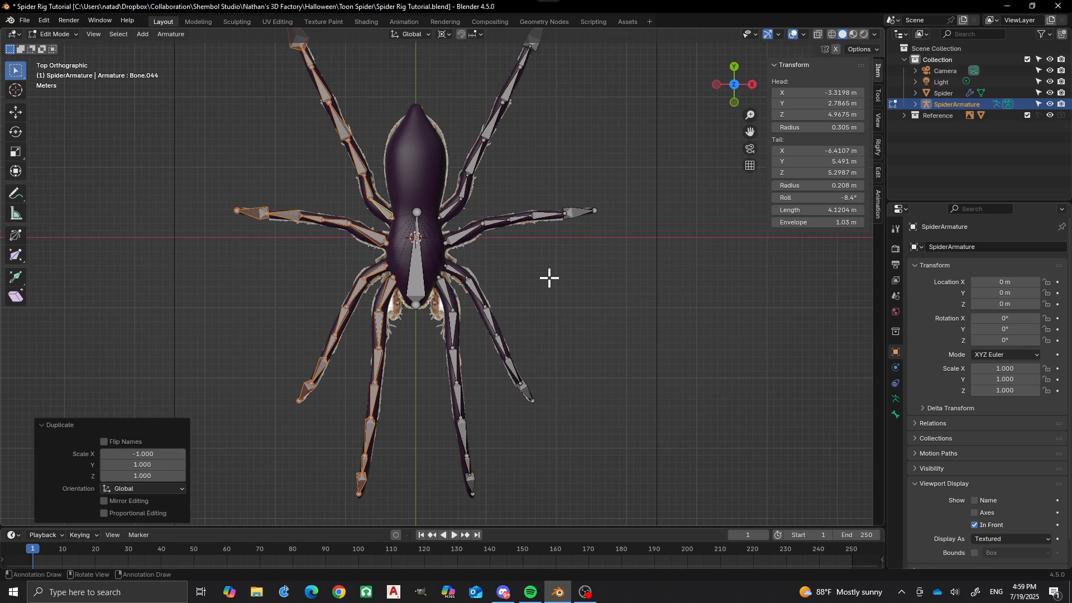
# Clear the bone selection and examine the mirrored leg chains around the spider from several angles.
pyautogui.scroll(-3, 440, 165)
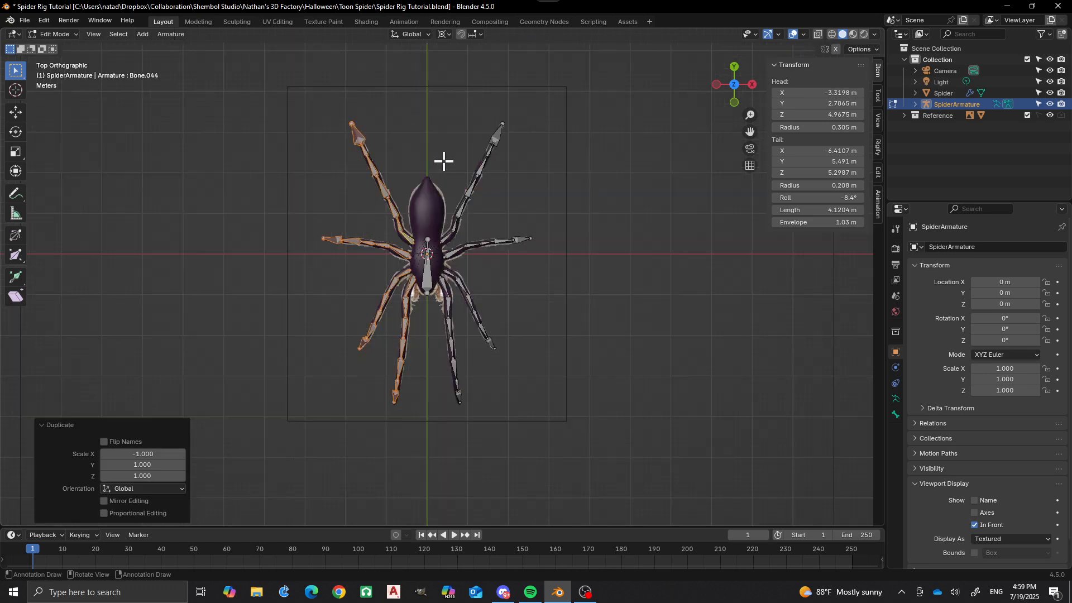
pyautogui.moveTo(443, 161); pyautogui.dragTo(378, 335, button='middle')
pyautogui.moveTo(555, 337); pyautogui.dragTo(475, 339, button='middle')
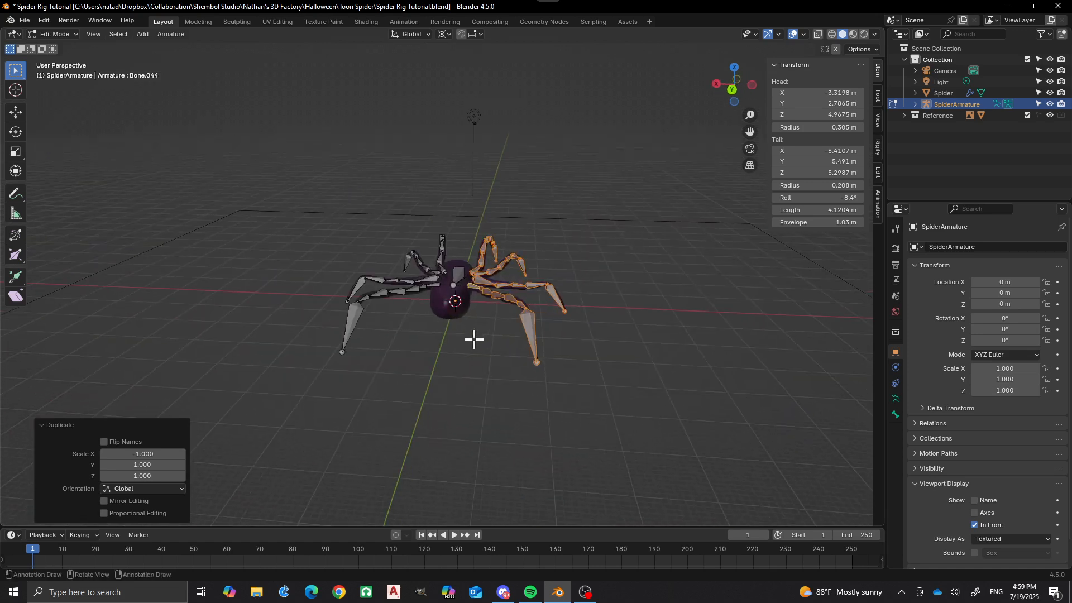
pyautogui.moveTo(283, 357); pyautogui.dragTo(443, 388, button='middle')
pyautogui.click(411, 372)
pyautogui.scroll(4, 438, 354)
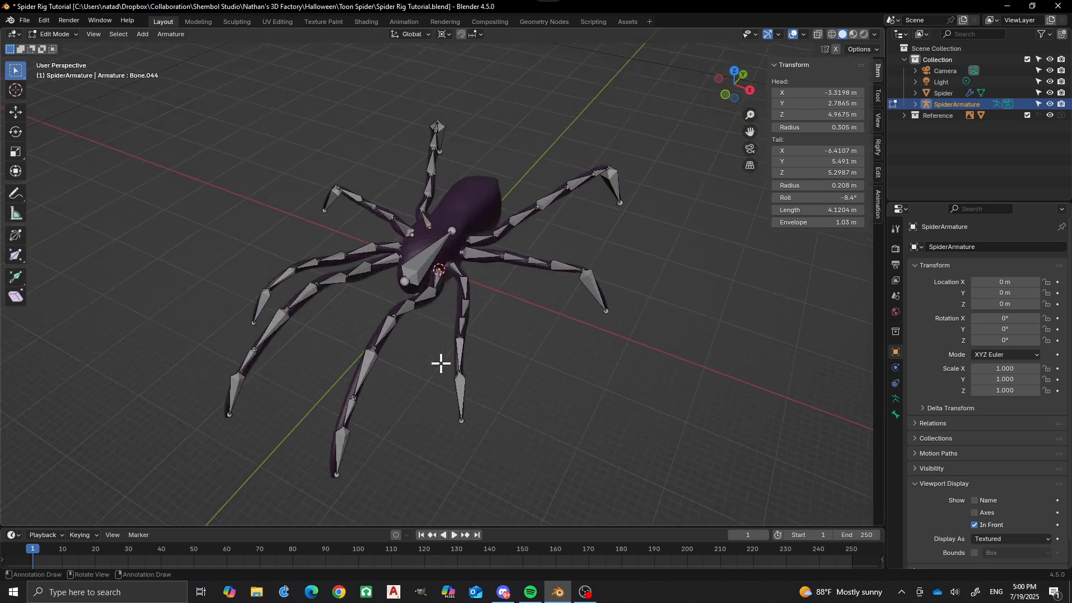
pyautogui.scroll(1, 441, 363)
# In Object Mode, parent the Spider mesh to SpiderArmature using Armature Deform With Automatic Weights.
pyautogui.press('Tab')
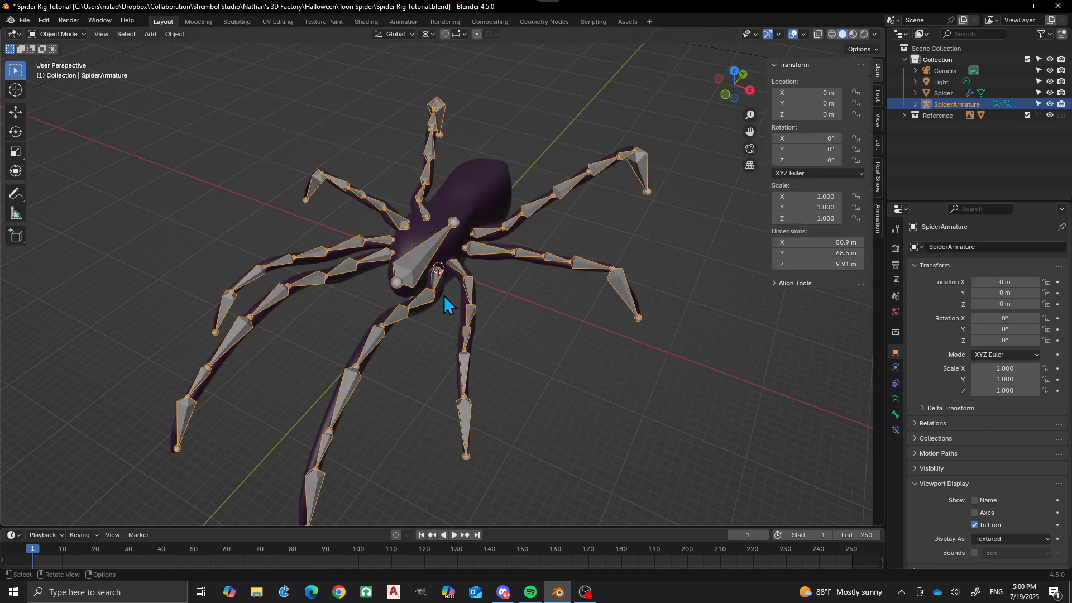
pyautogui.scroll(-3, 472, 273)
pyautogui.click(470, 219)
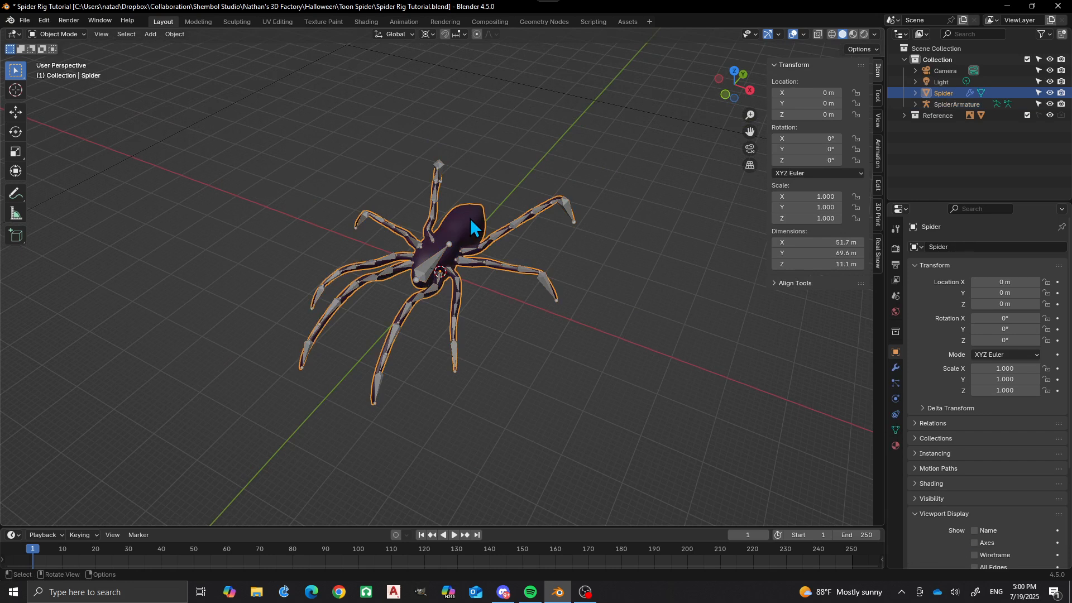
pyautogui.scroll(3, 470, 237)
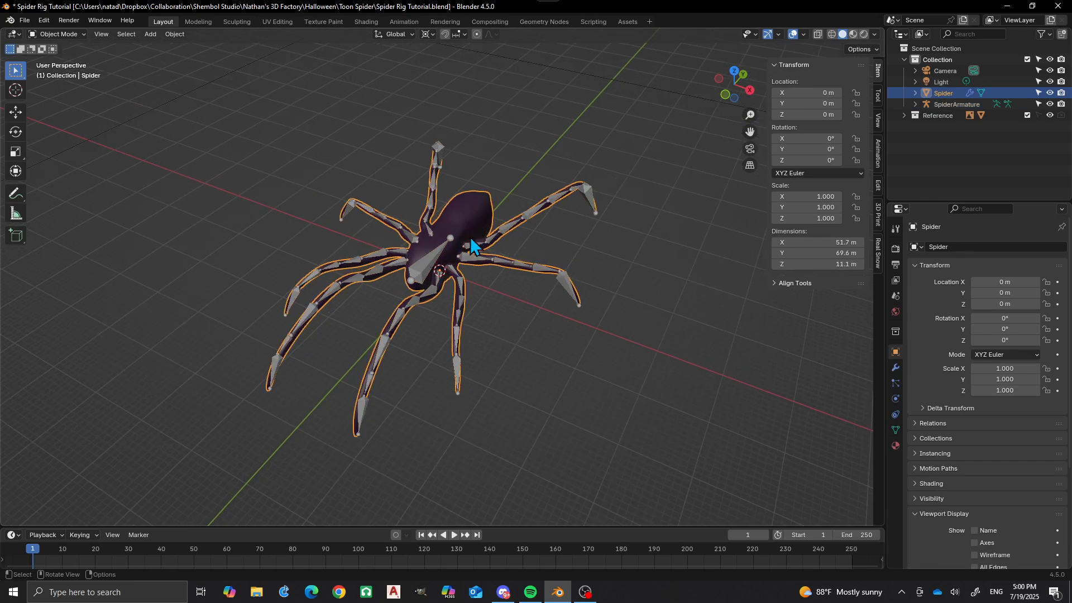
pyautogui.keyDown('shift'); pyautogui.click(440, 239); pyautogui.keyUp('shift')
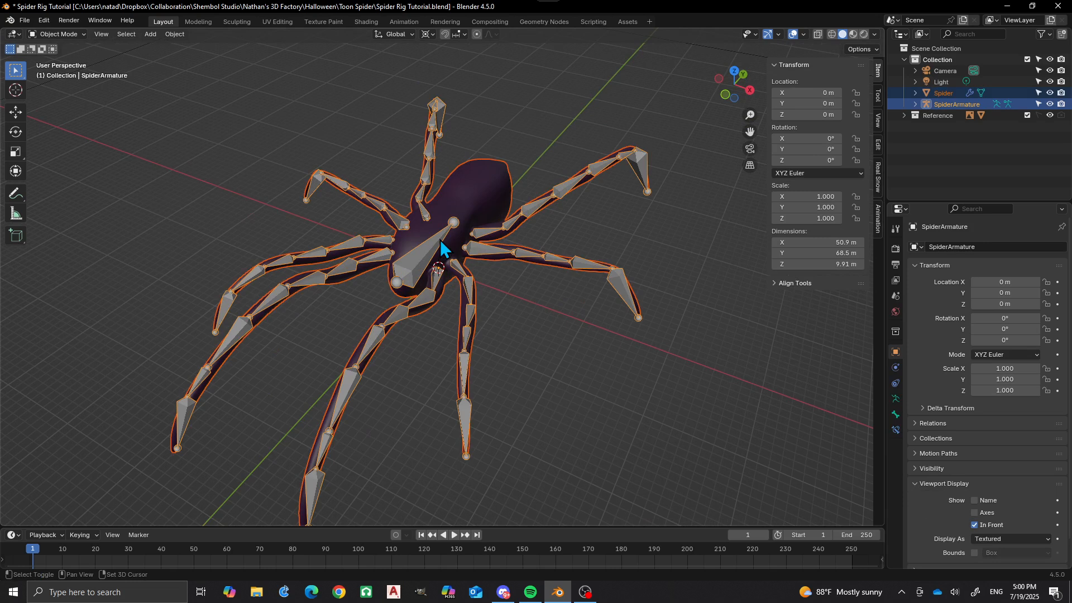
pyautogui.hotkey('ctrl', 'p')
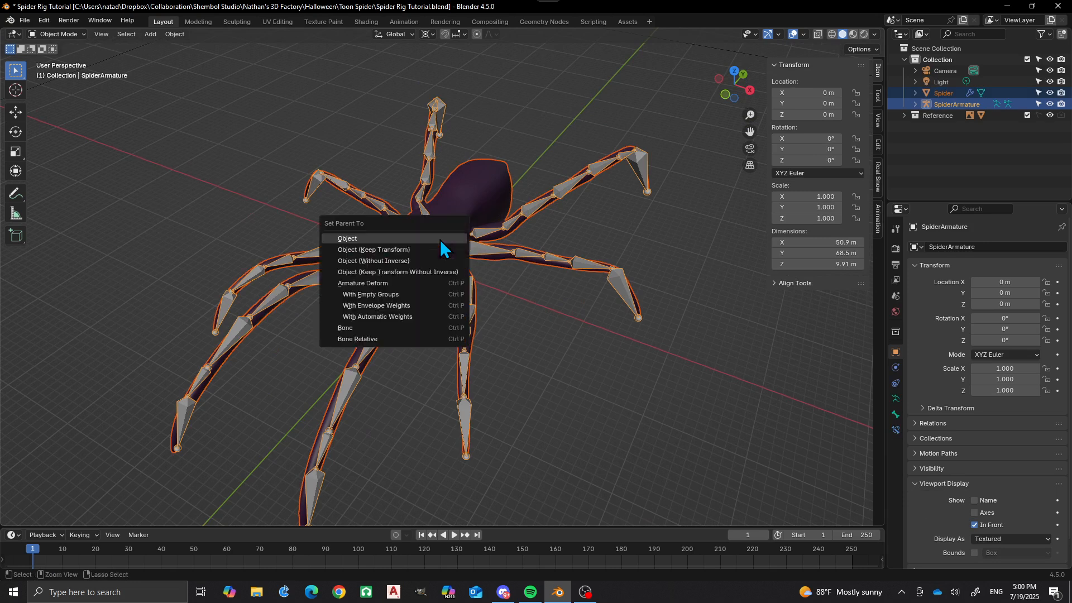
pyautogui.click(393, 316)
# Select only the armature and switch it to Pose Mode.
pyautogui.scroll(-3, 430, 280)
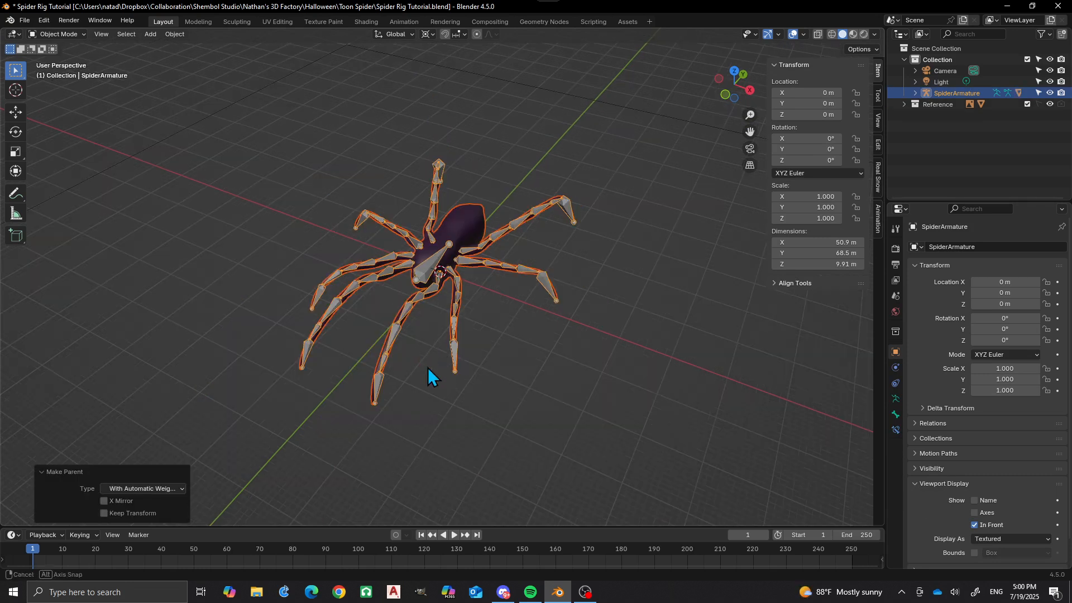
pyautogui.moveTo(427, 368); pyautogui.dragTo(441, 307, button='middle')
pyautogui.scroll(1, 418, 317)
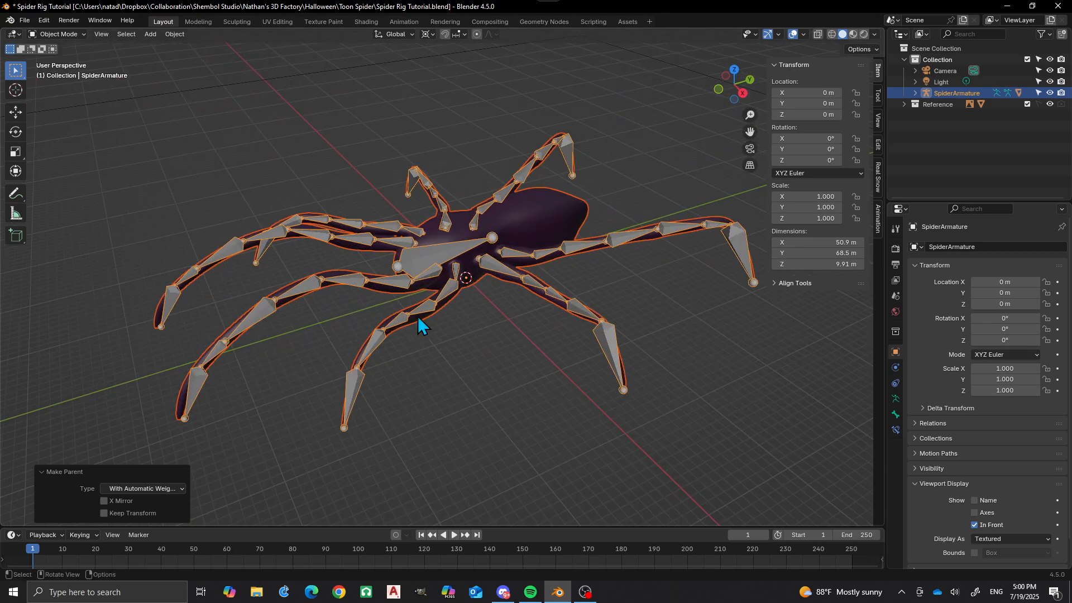
pyautogui.click(435, 258)
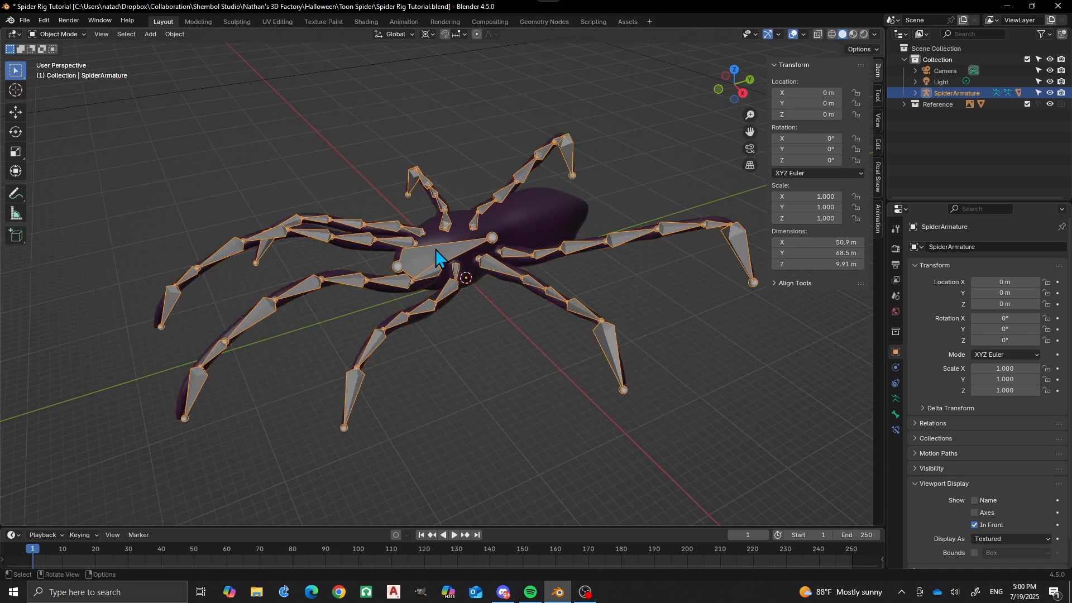
pyautogui.hotkey('ctrl', 'Tab')
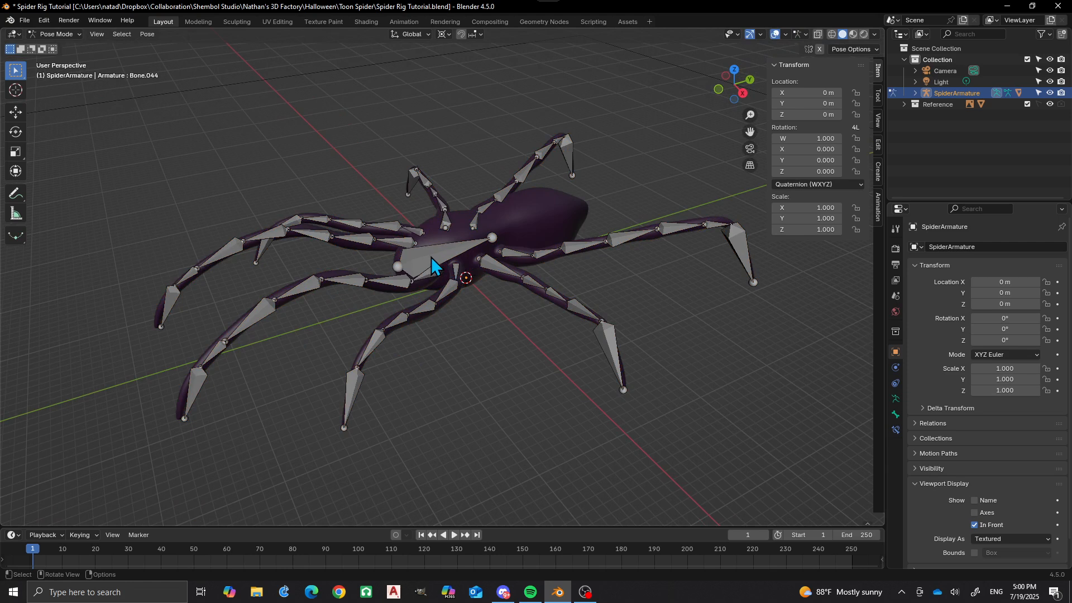
# Try rotating the tip bone of the front leg on the positive X side about the 3D Cursor.
pyautogui.scroll(-3, 431, 256)
pyautogui.moveTo(411, 327); pyautogui.dragTo(314, 382, button='middle')
pyautogui.scroll(1, 400, 311)
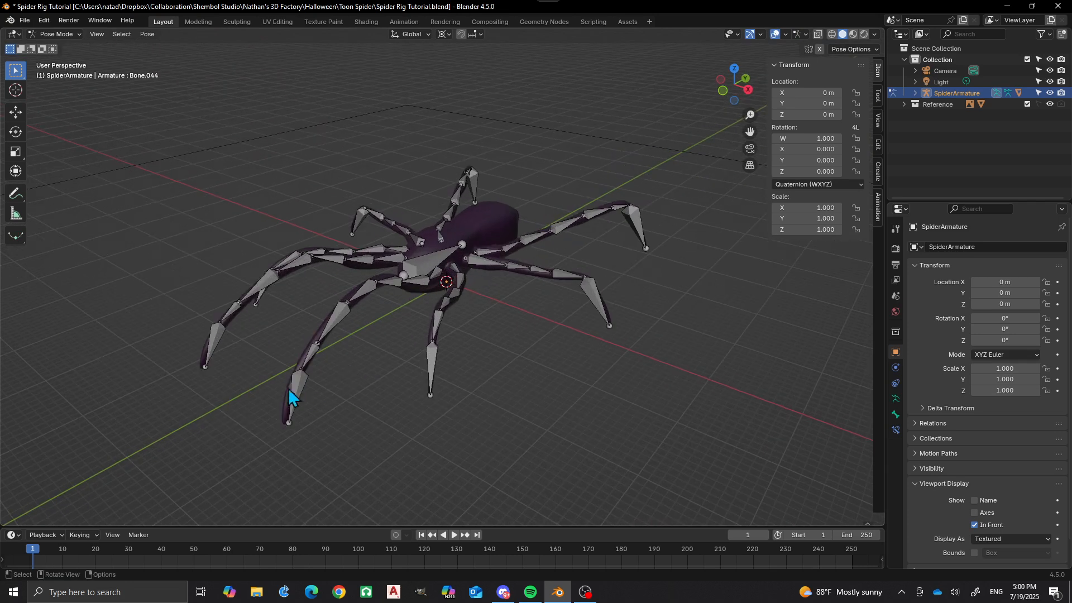
pyautogui.click(300, 387)
pyautogui.press('r')
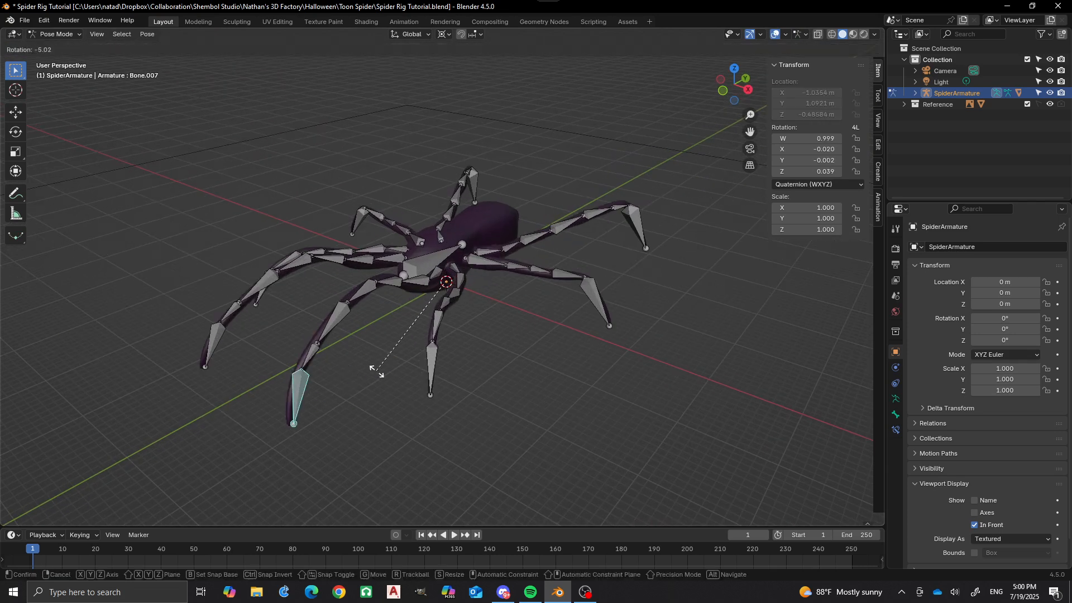
pyautogui.rightClick(393, 334)
pyautogui.press('KP_Divide')
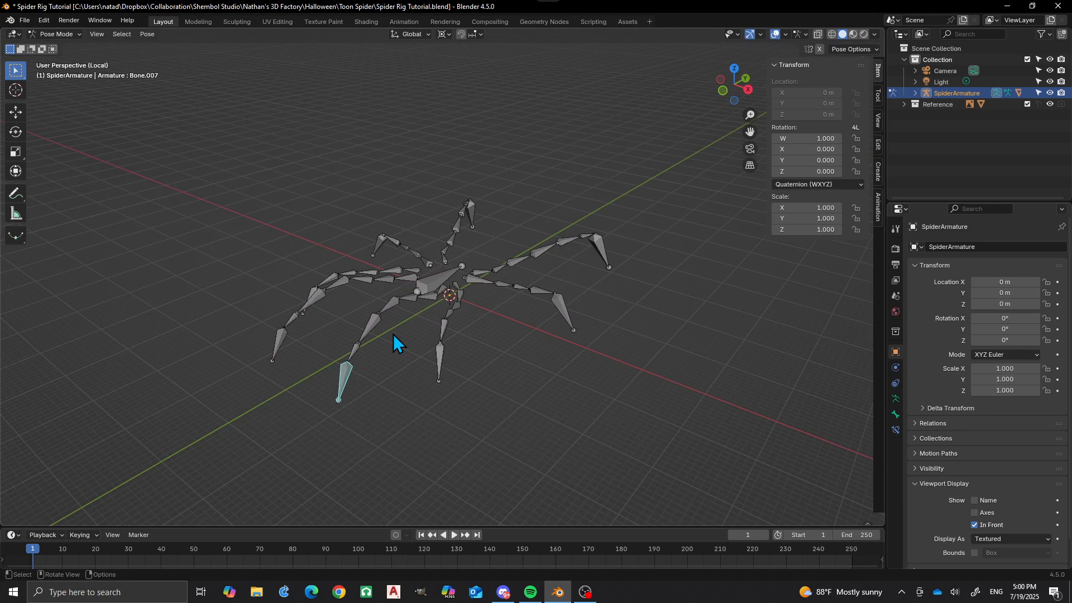
pyautogui.press('KP_Divide')
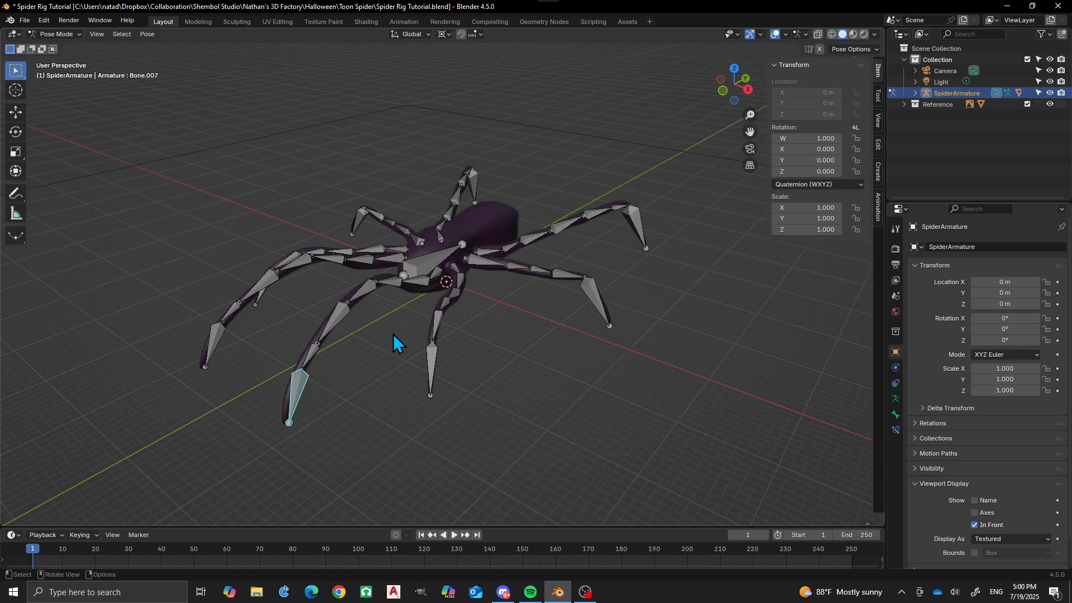
# Set the pivot point to Median Point and test-rotate the front leg's tip bone without keeping the rotation.
pyautogui.press('.')
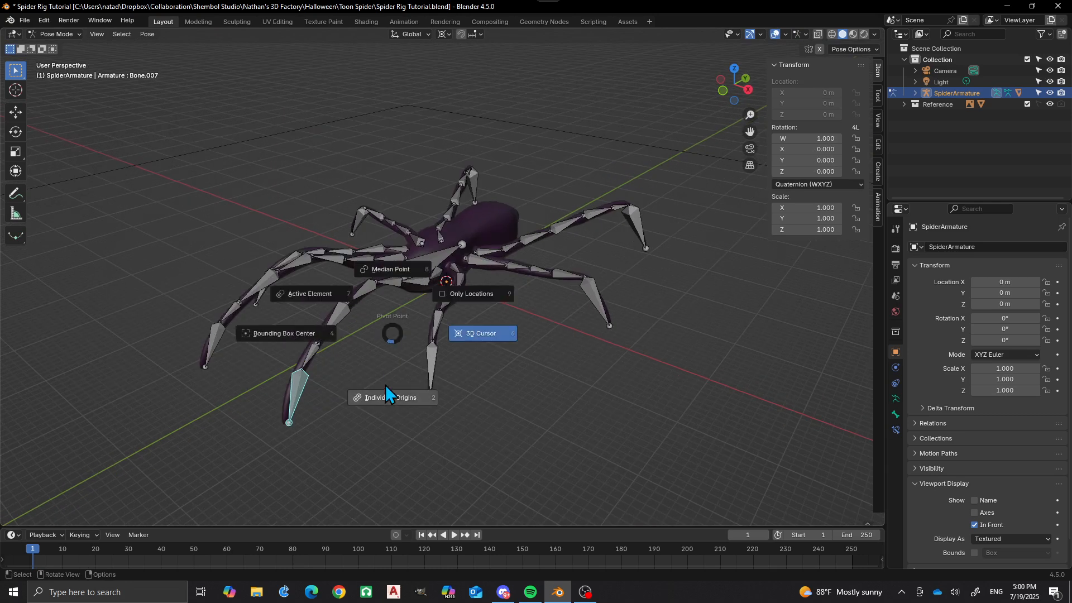
pyautogui.click(388, 269)
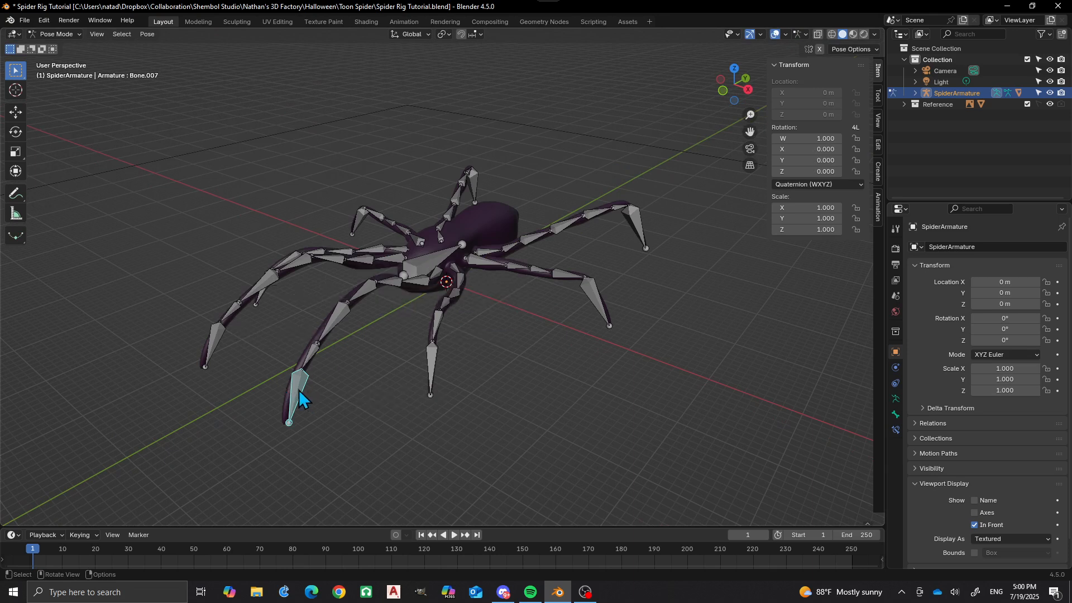
pyautogui.press('r')
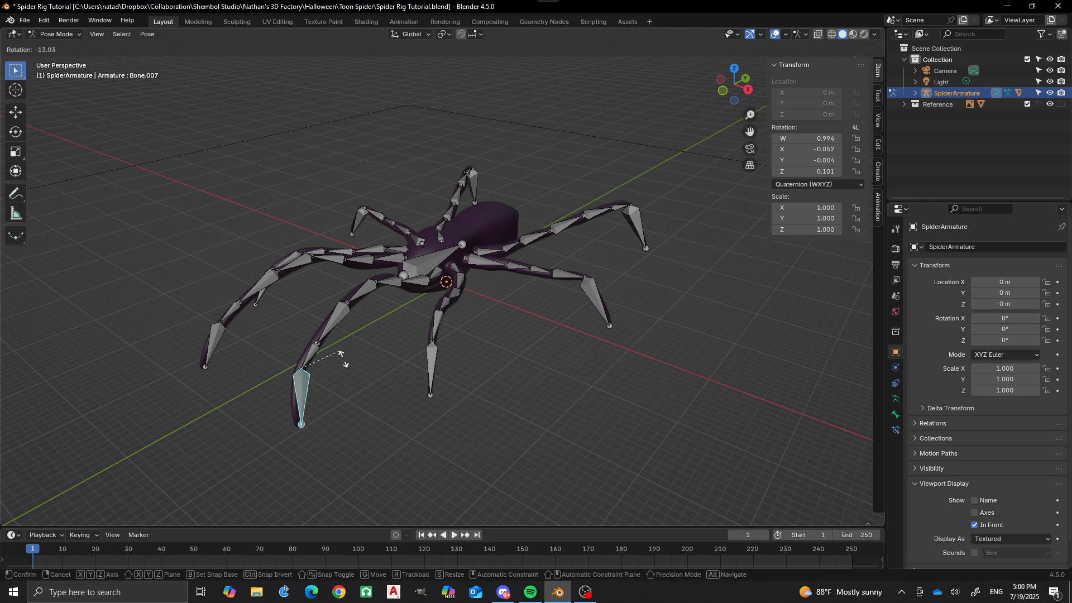
pyautogui.rightClick(325, 371)
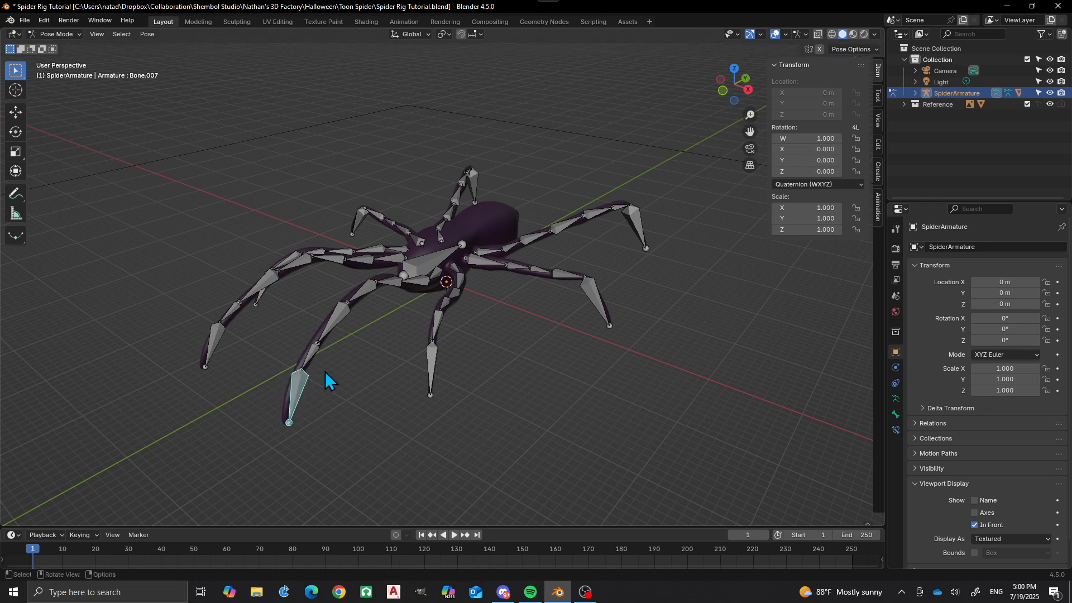
# From the right side view, test-rotate the front leg's tip bone by about 49° and discard the rotation.
pyautogui.moveTo(325, 370); pyautogui.dragTo(410, 347, button='middle')
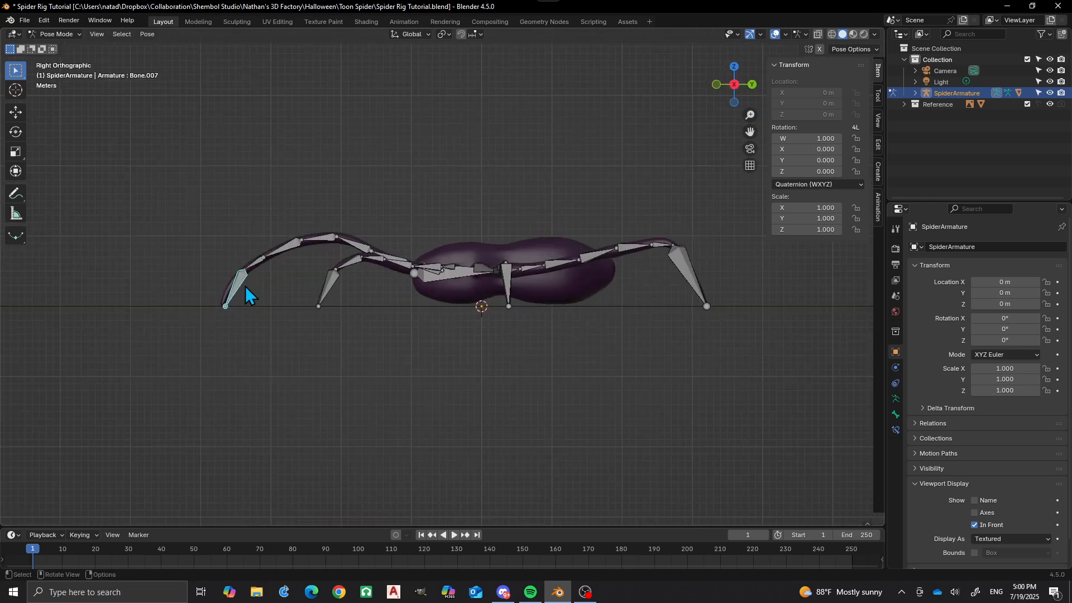
pyautogui.scroll(5, 240, 279)
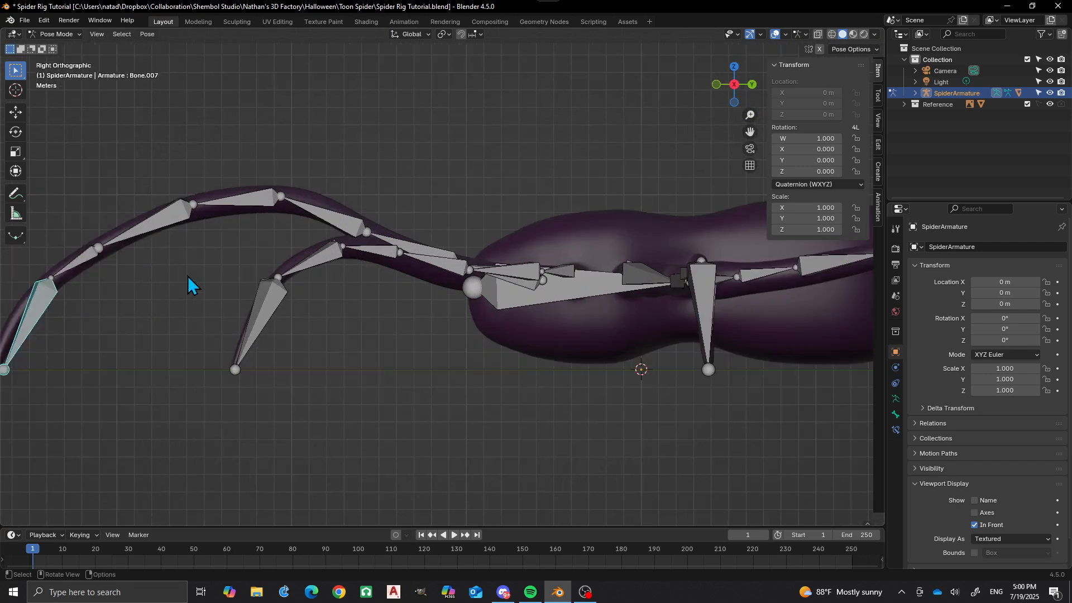
pyautogui.scroll(-3, 234, 266)
pyautogui.keyDown('shift'); pyautogui.moveTo(242, 282); pyautogui.dragTo(350, 290, button='middle'); pyautogui.keyUp('shift')
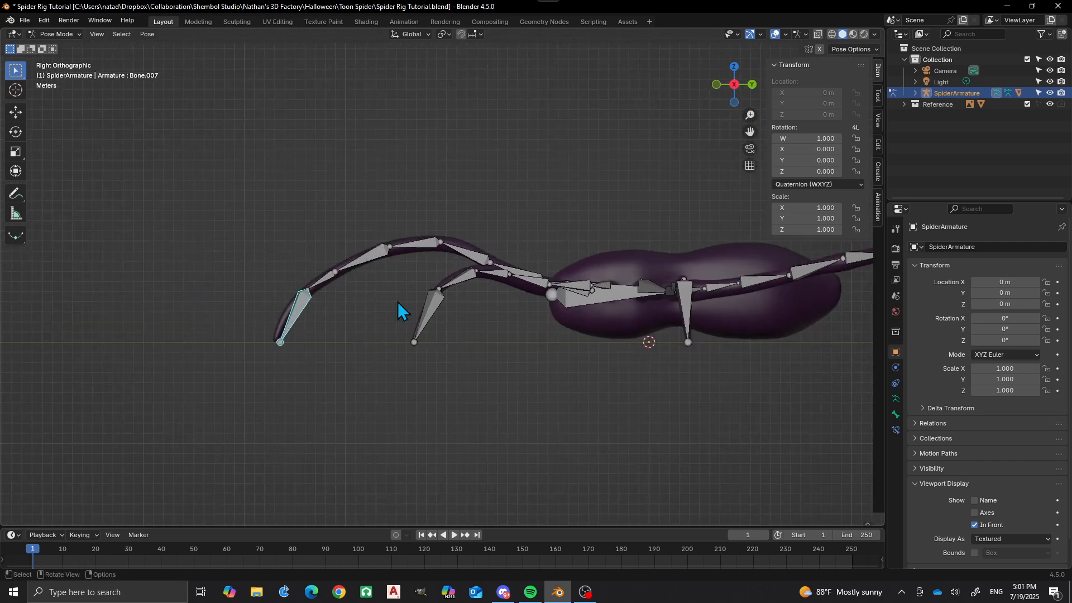
pyautogui.press('r')
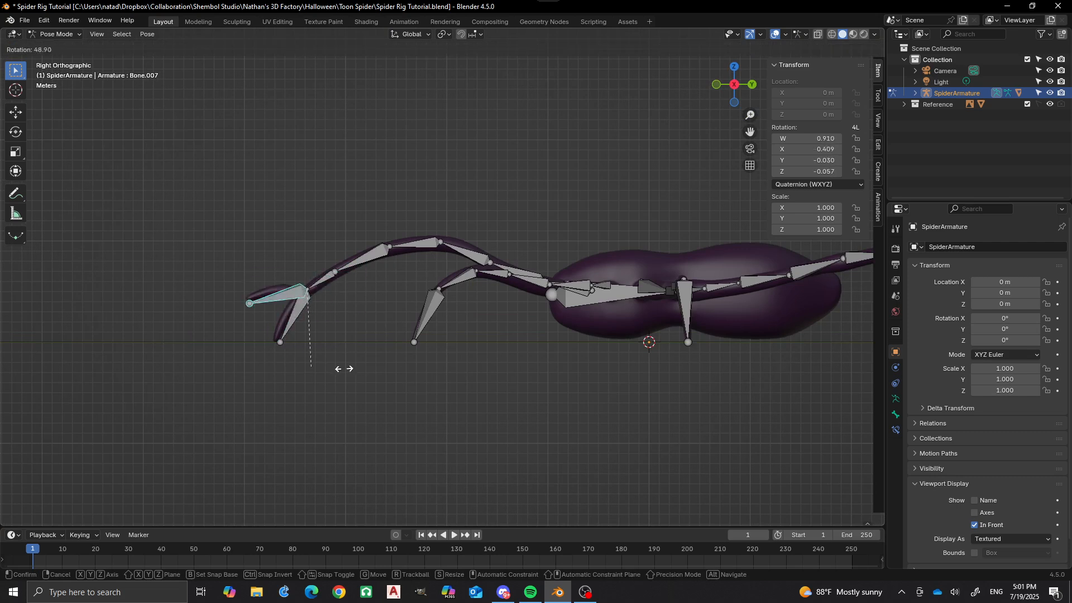
pyautogui.press('Escape')
# Test-rotate the third bone from the front leg's tip by about -27° and discard the rotation.
pyautogui.moveTo(363, 265); pyautogui.dragTo(354, 287, button='middle')
pyautogui.click(354, 287)
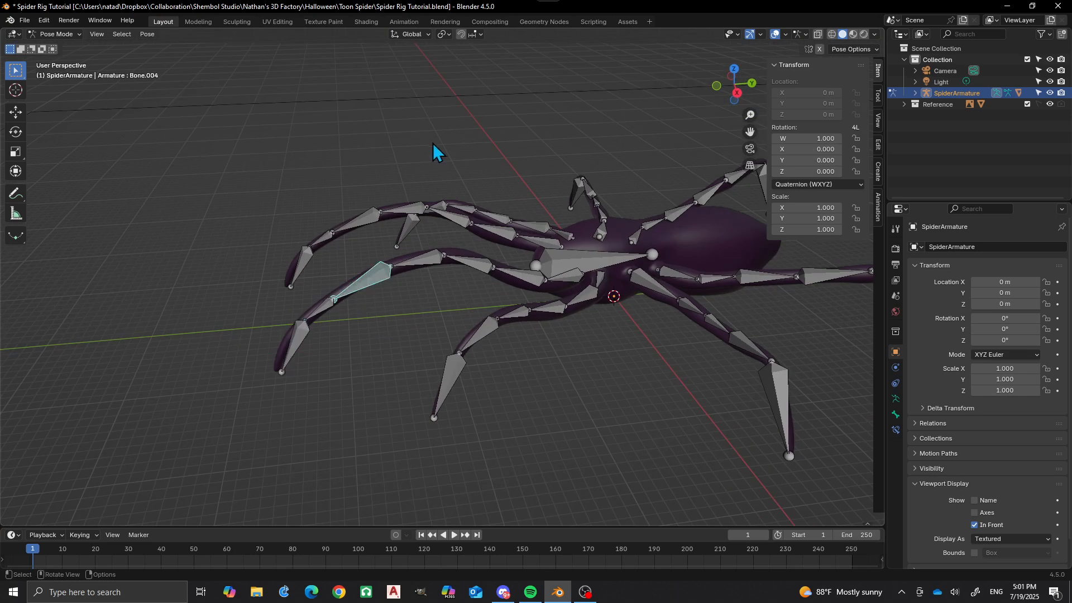
pyautogui.press('r')
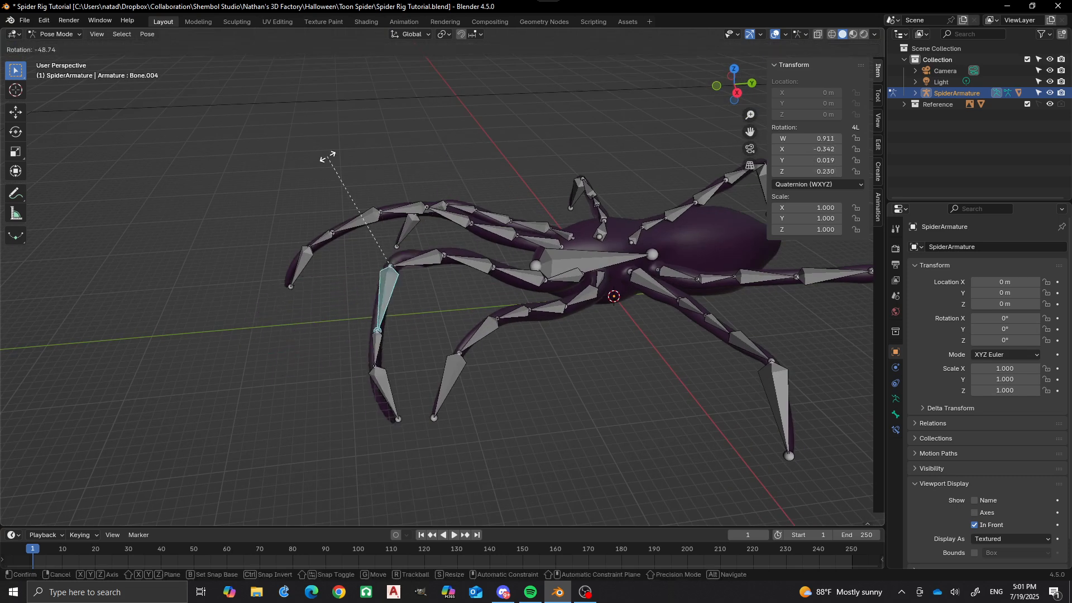
pyautogui.rightClick(375, 156)
# Deselect the leg bone and view the whole spider rig from the top.
pyautogui.moveTo(374, 158); pyautogui.dragTo(477, 354, button='middle')
pyautogui.click(414, 317)
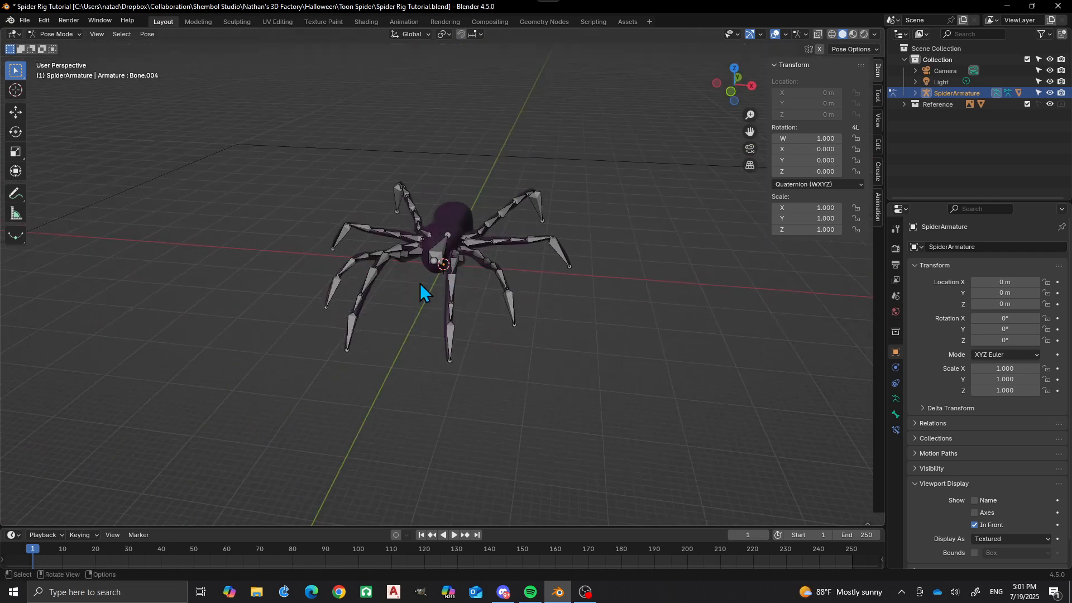
pyautogui.moveTo(420, 283); pyautogui.dragTo(428, 344, button='middle')
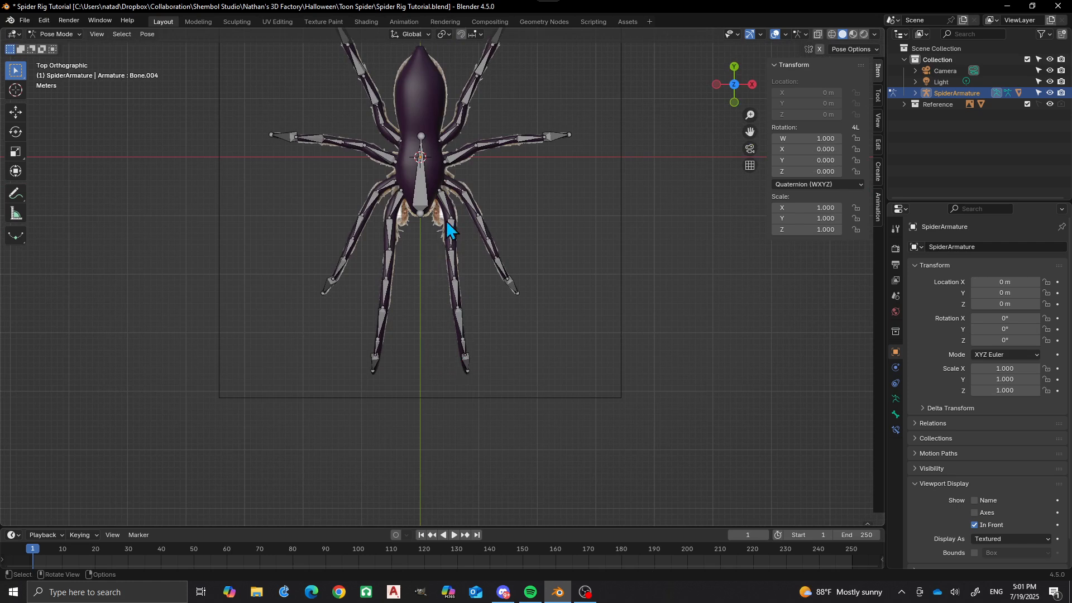
pyautogui.keyDown('shift'); pyautogui.moveTo(442, 266); pyautogui.dragTo(445, 312, button='middle'); pyautogui.keyUp('shift')
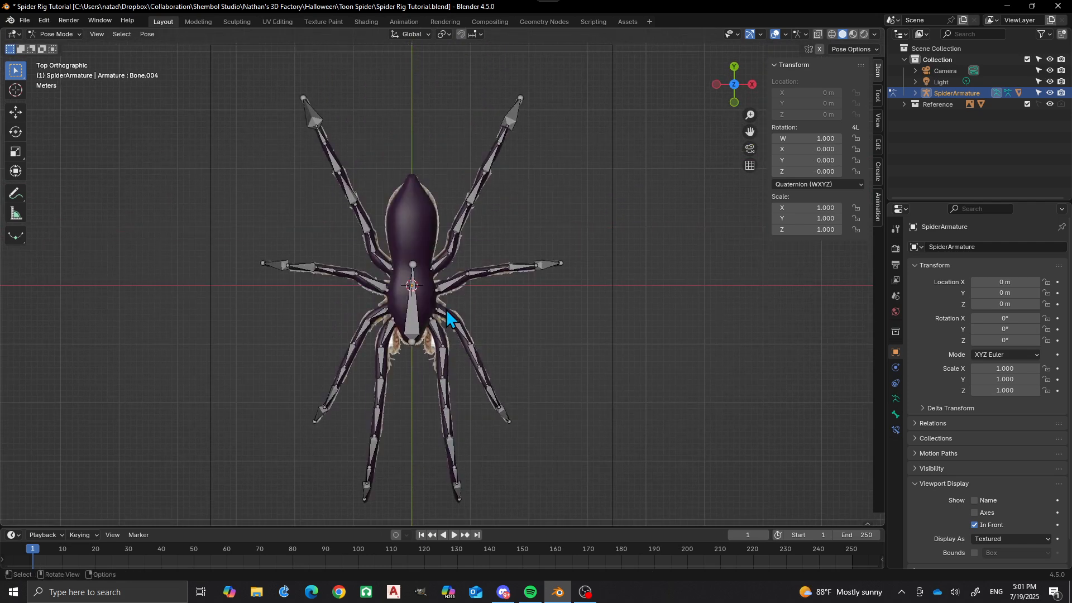